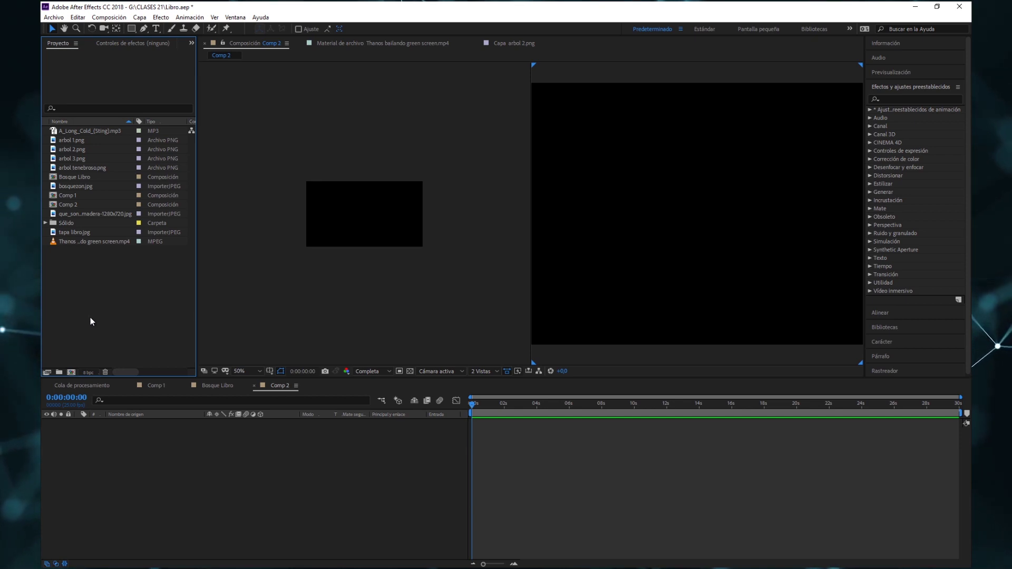
Step: Add the wood planks image to Comp 2 and scale it up to about 147%
left_click_drag(113, 214, 216, 477)
scroll(601, 218, "down", 2)
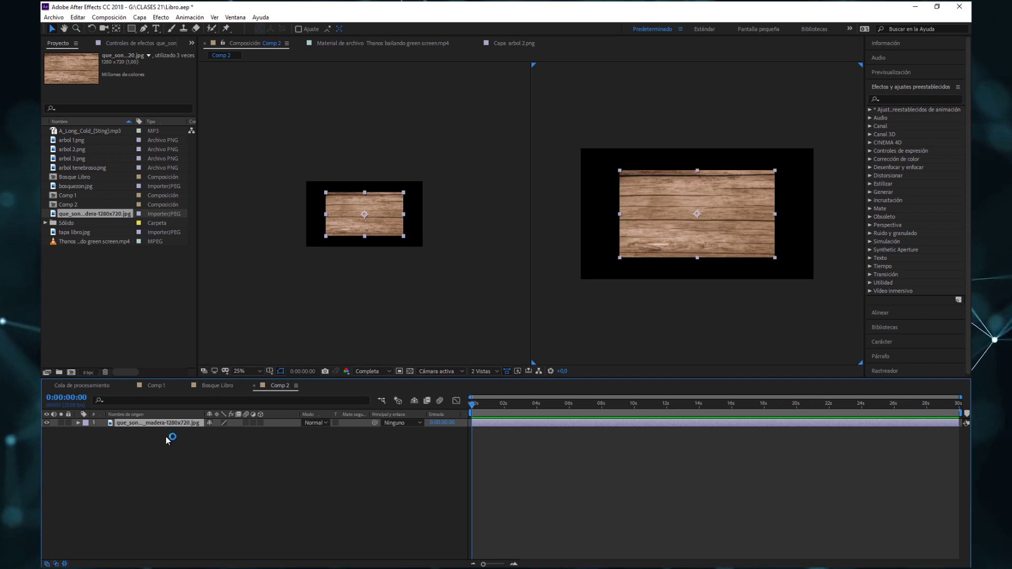
key("s")
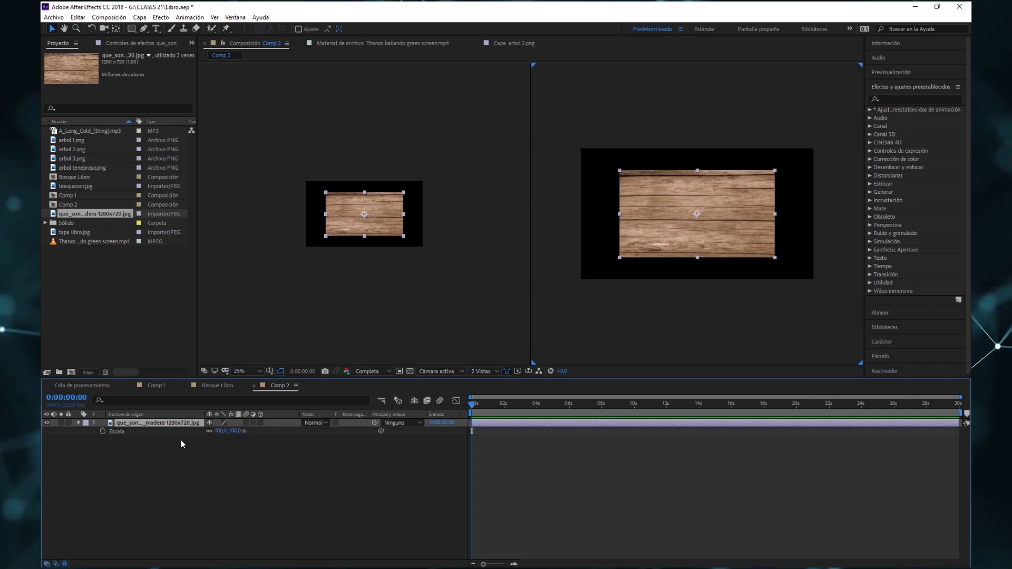
mouse_move(232, 432)
left_mouse_down()
mouse_move(262, 432)
mouse_move(258, 440)
left_mouse_up()
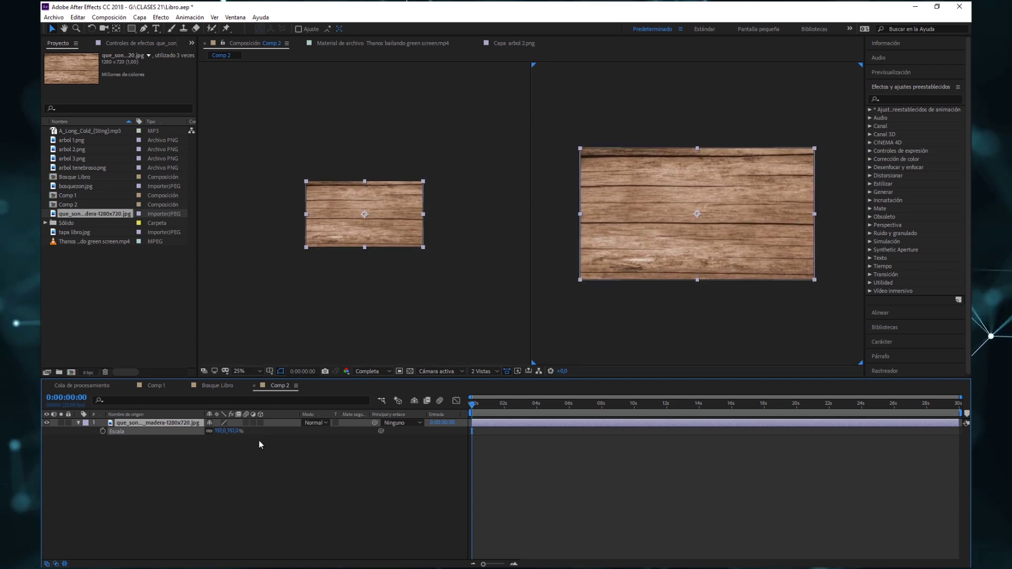
key("s")
Step: Make the wood a 3D layer, switch to the Left view, and set X Rotation to -90°
left_click(260, 423)
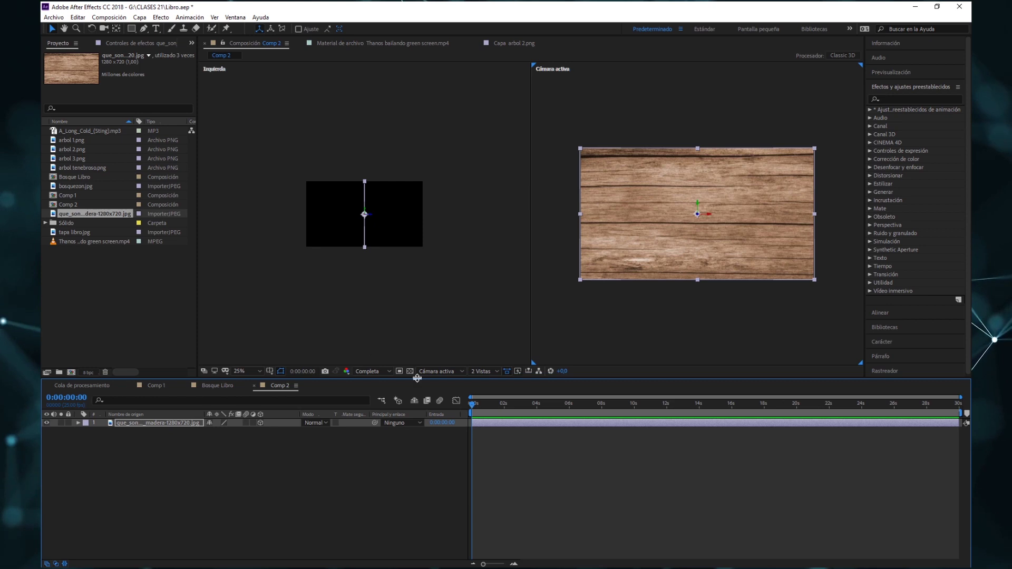
left_click(453, 371)
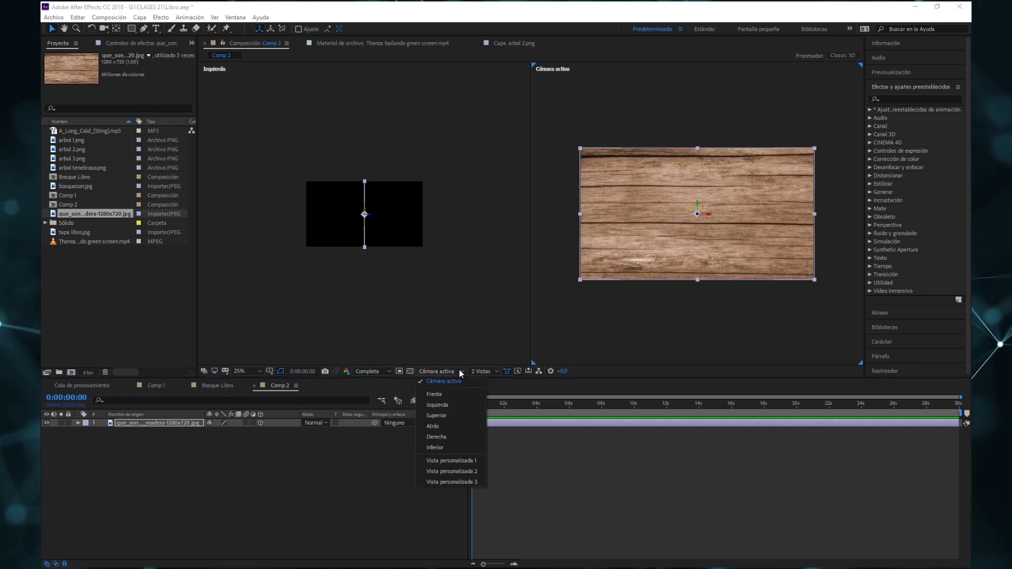
left_click(457, 406)
key("r")
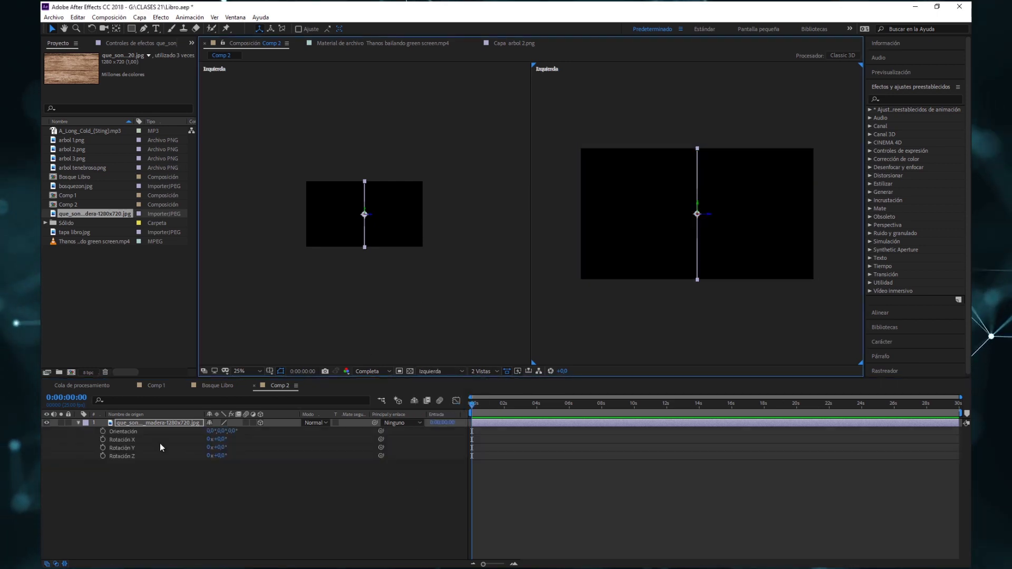
mouse_move(221, 440)
left_mouse_down()
mouse_move(188, 439)
mouse_move(232, 439)
left_mouse_up()
left_click(220, 439)
type("-90")
key("Return")
left_click(226, 519)
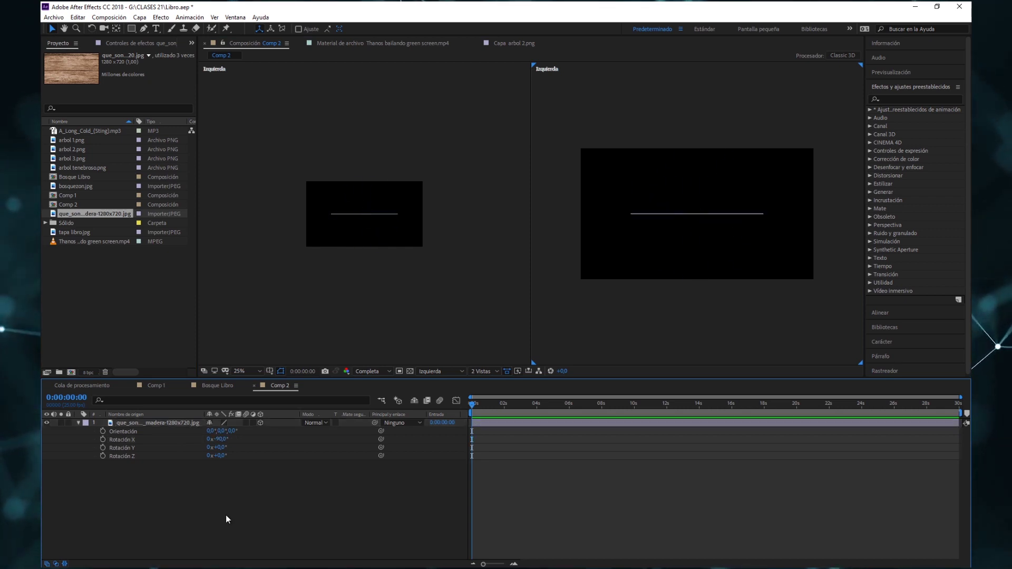
left_click(78, 423)
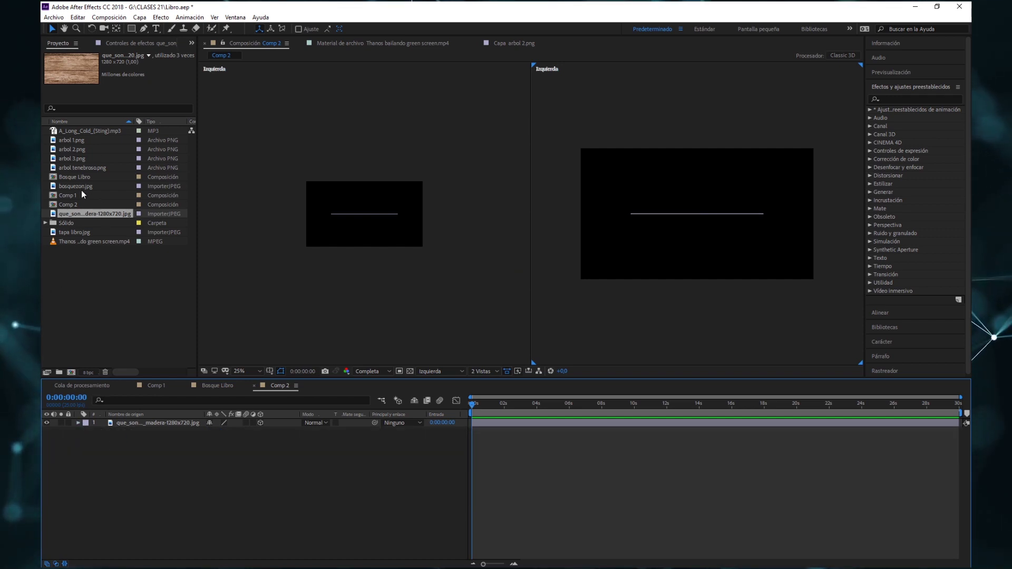
Step: Add tapa libro.jpg to Comp 2 above the wood layer
left_click(76, 232)
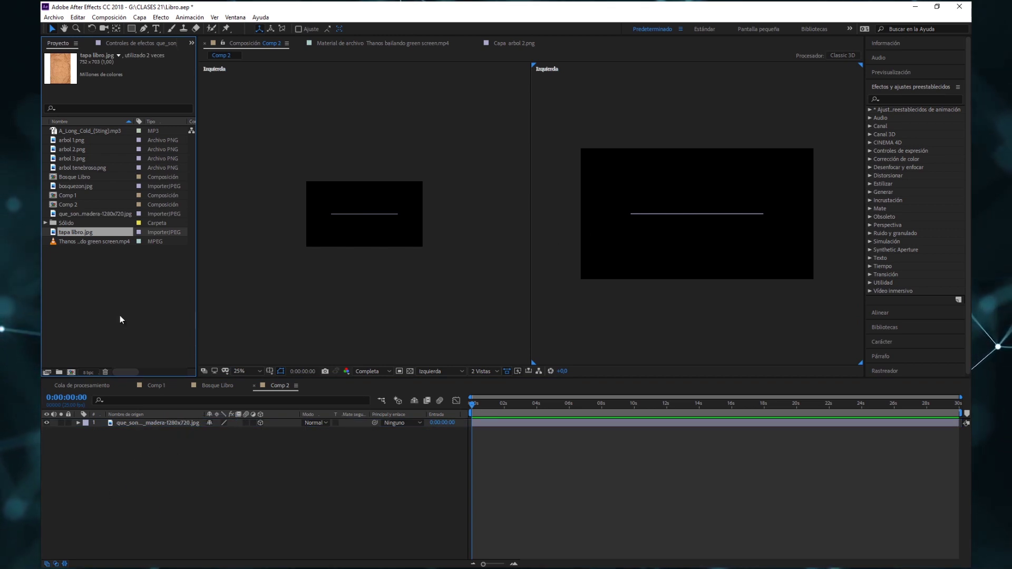
left_click_drag(79, 233, 149, 424)
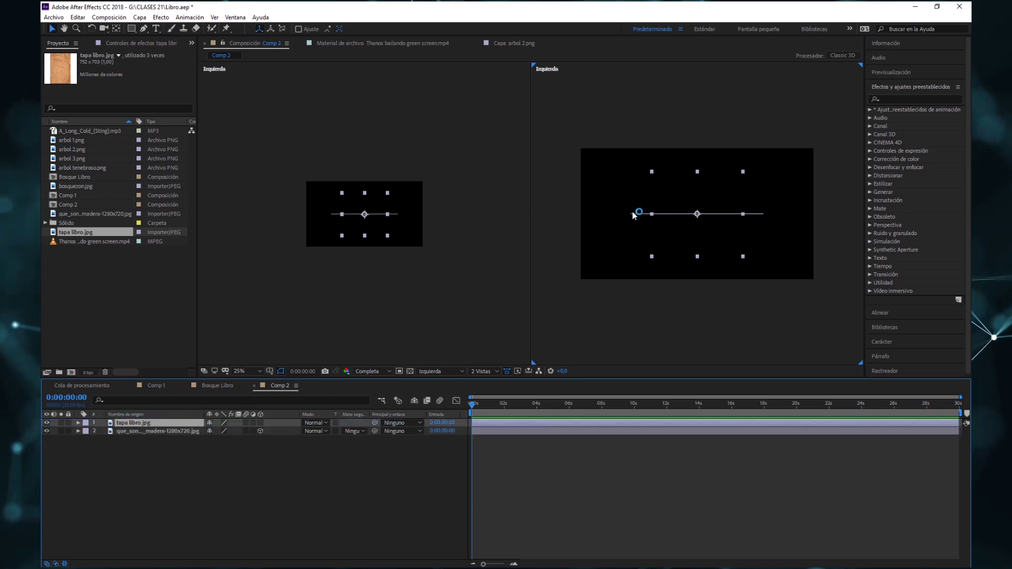
left_click(172, 441)
left_click(160, 424)
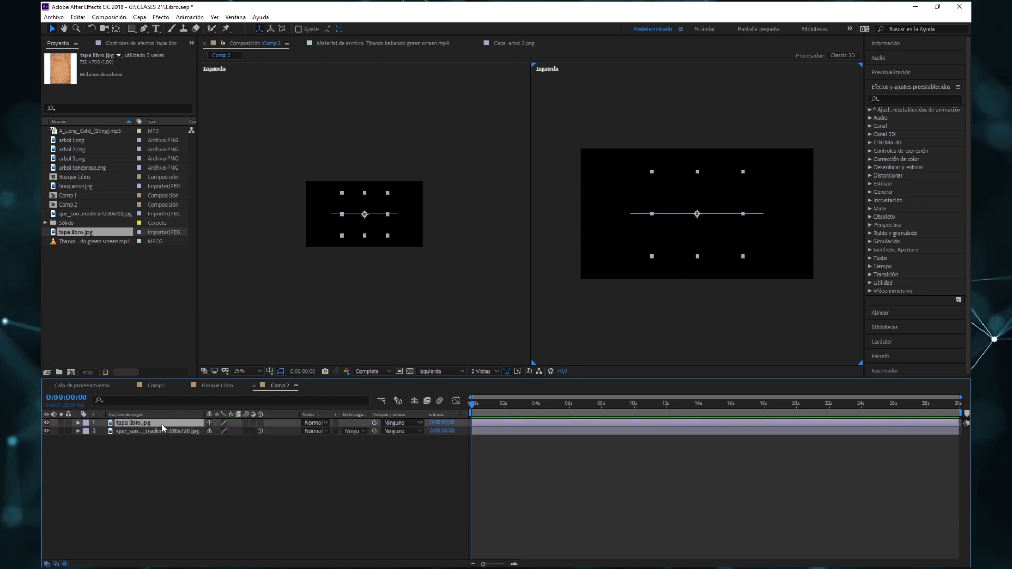
Step: Make tapa libro a 3D layer at -90° X Rotation, with the second view back on Active Camera
left_click(261, 423)
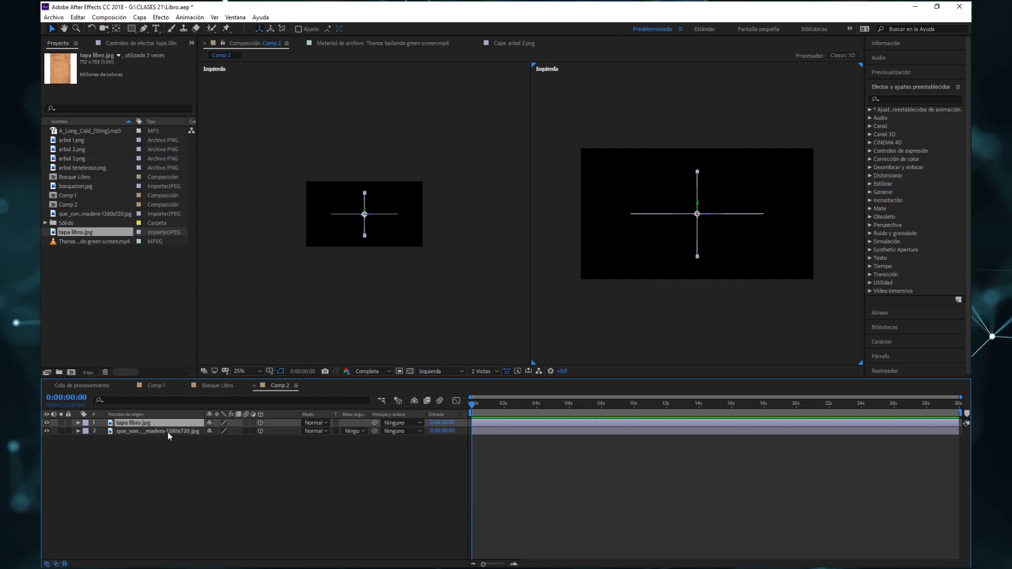
key("r")
left_click(220, 439)
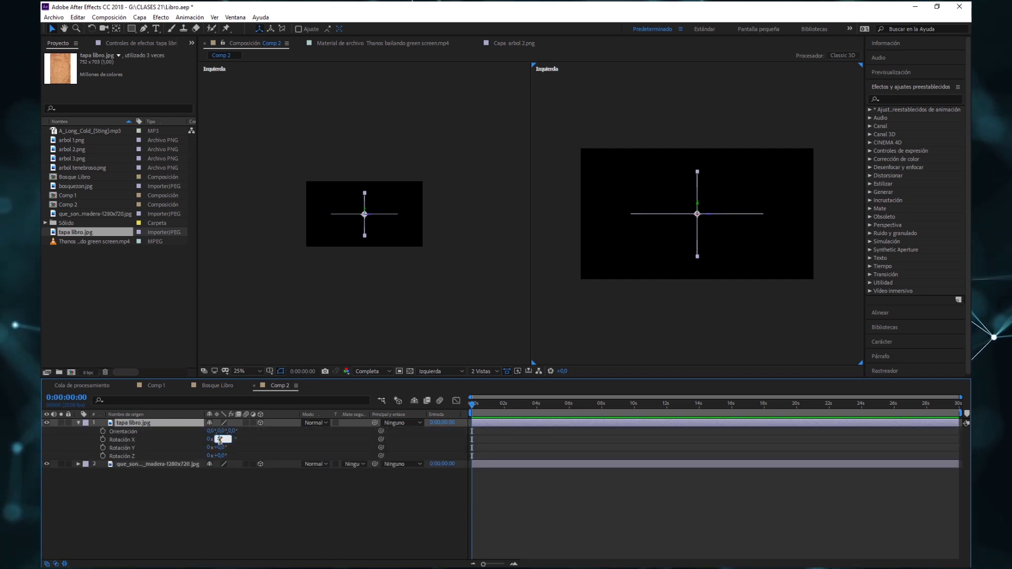
key("Return")
left_click(246, 164)
key("F12")
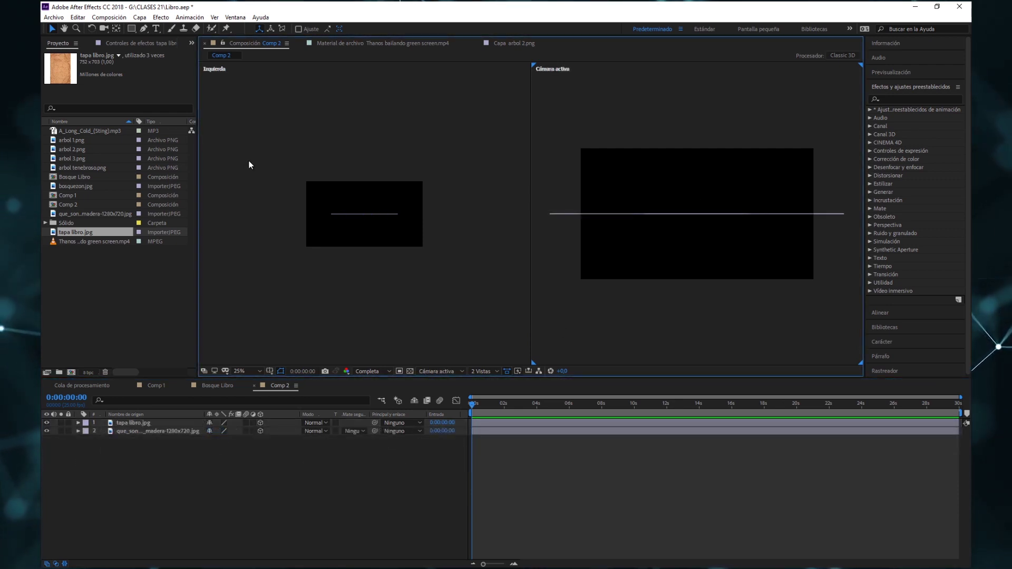
Step: Create a default camera through Layer > New > Camera and raise it to look down at the table
left_click(120, 21)
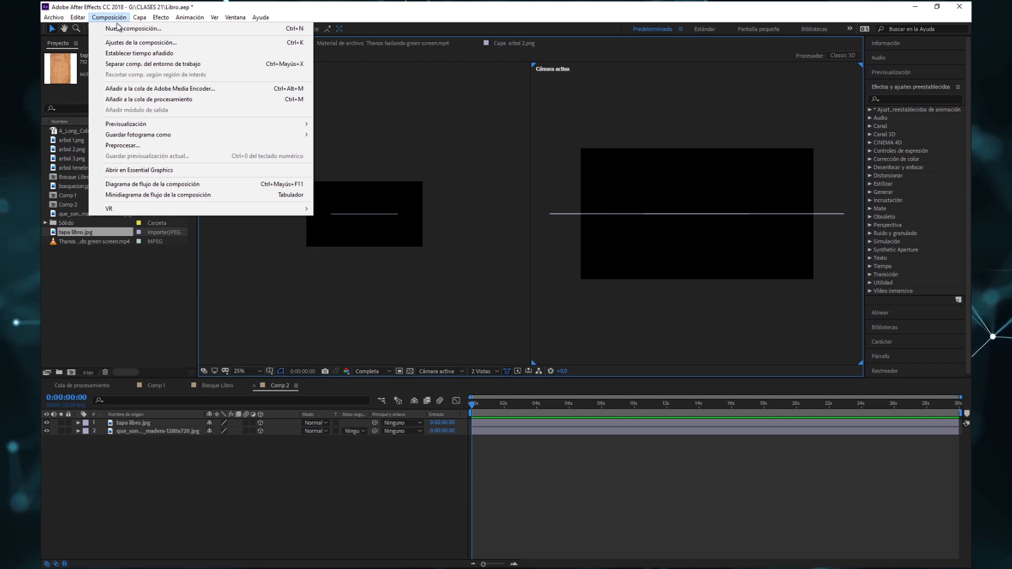
mouse_move(141, 19)
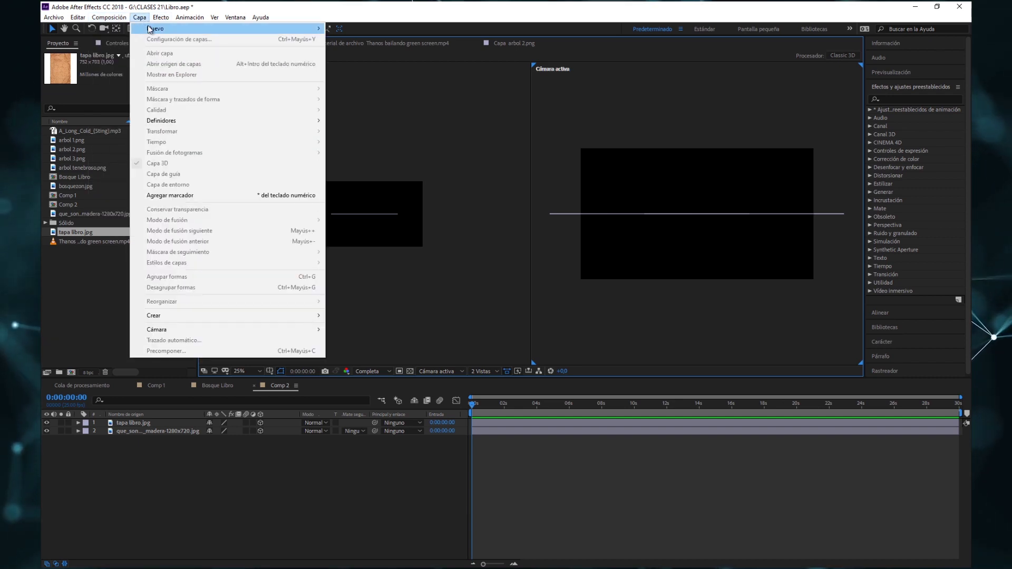
left_click(351, 60)
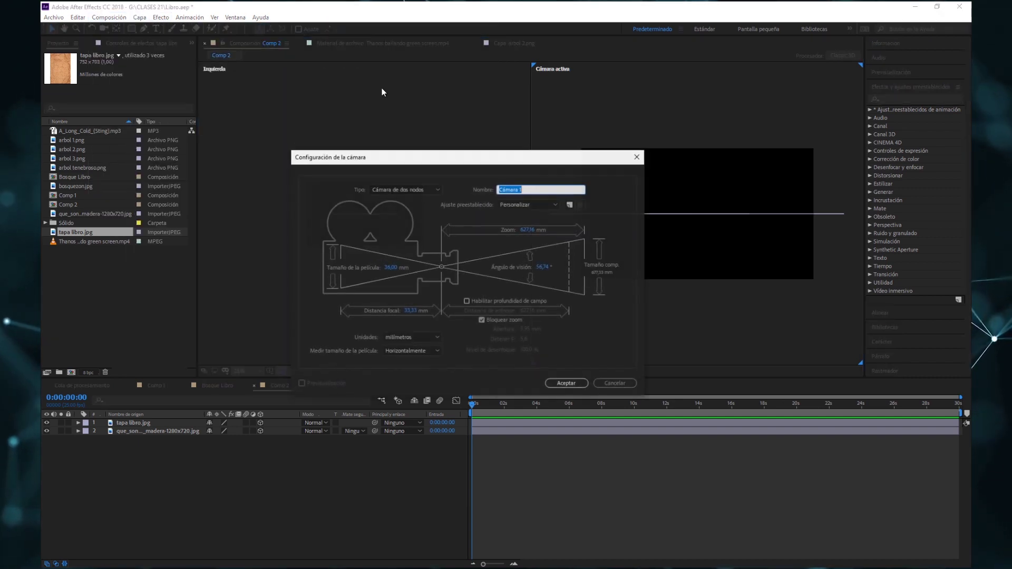
left_click(581, 385)
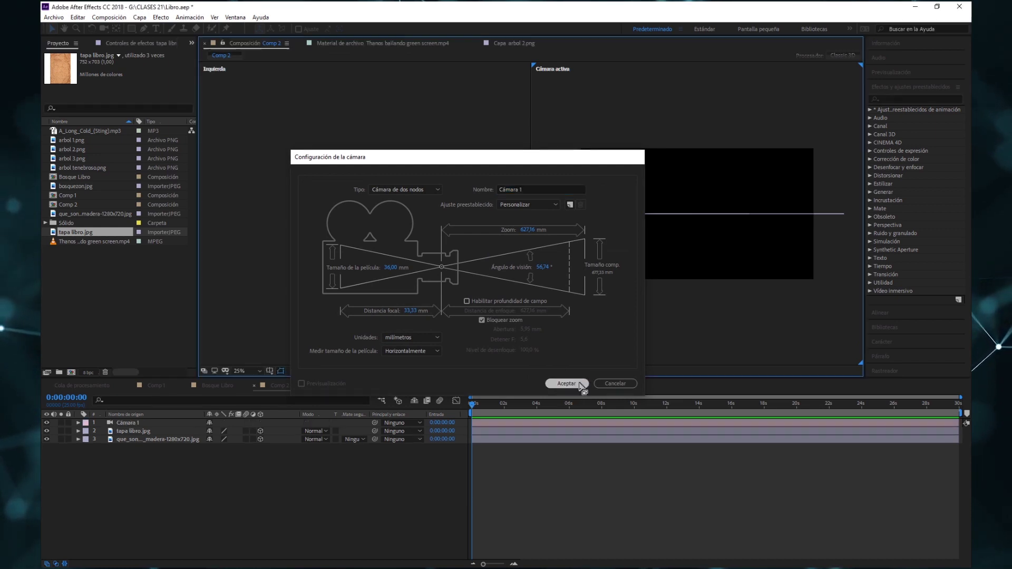
left_click_drag(473, 214, 475, 170)
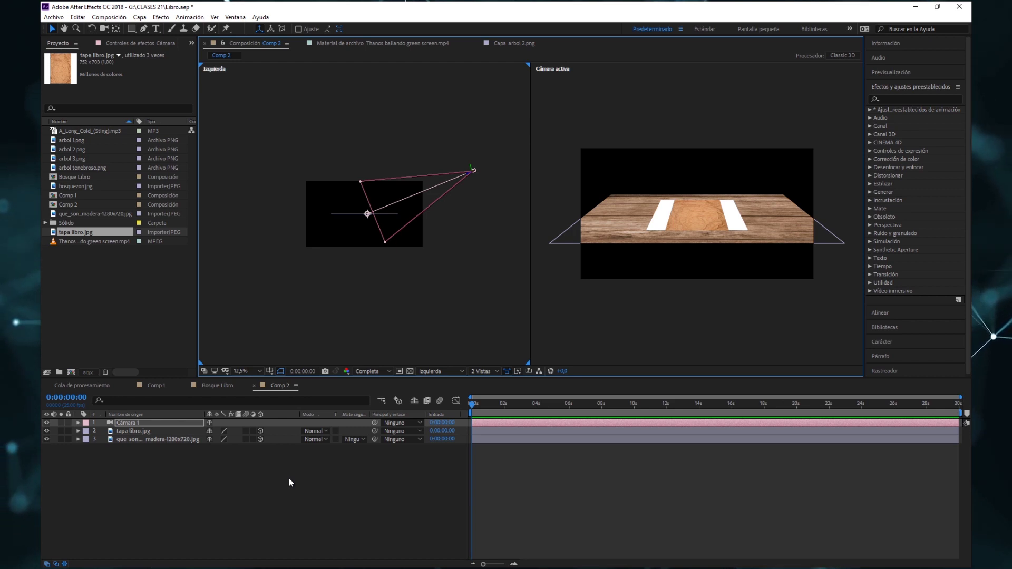
Step: Add a new mask to tapa libro.jpg and drag its side points inward in the Layer panel
left_click(135, 431)
right_click(135, 432)
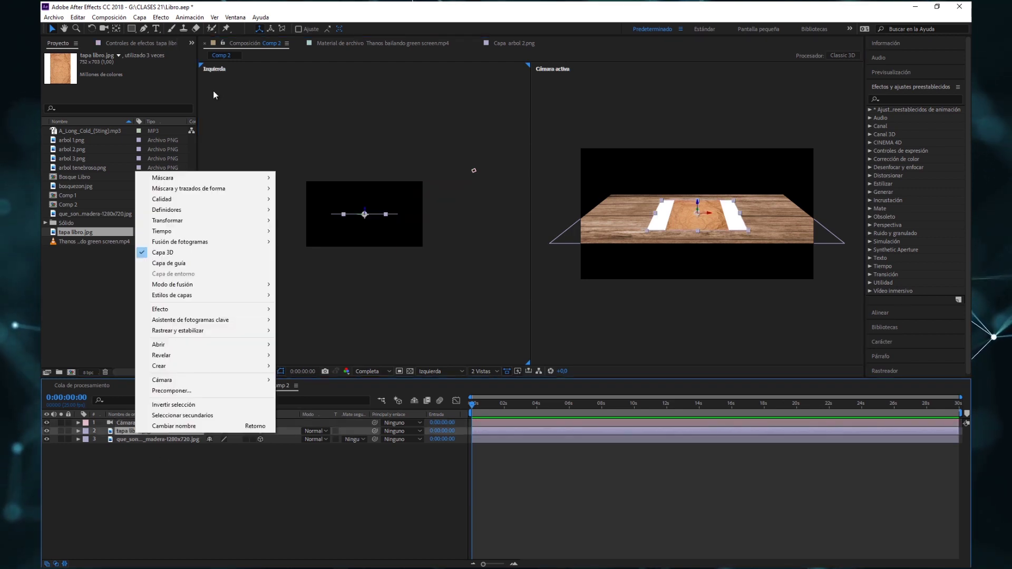
mouse_move(195, 178)
left_click(311, 178)
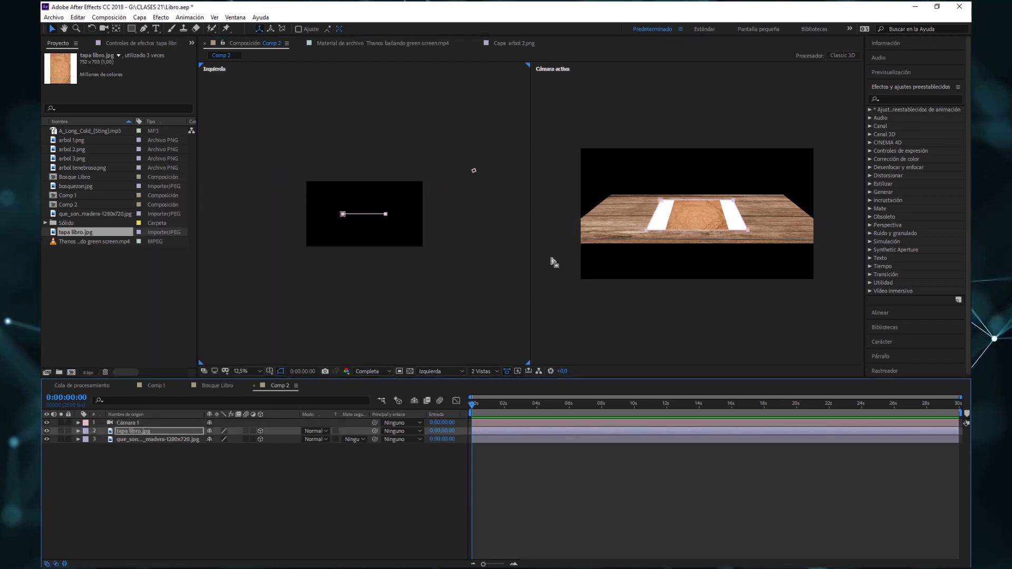
double_click(145, 431)
mouse_move(413, 83)
left_mouse_down()
mouse_move(447, 299)
mouse_move(474, 281)
left_mouse_up()
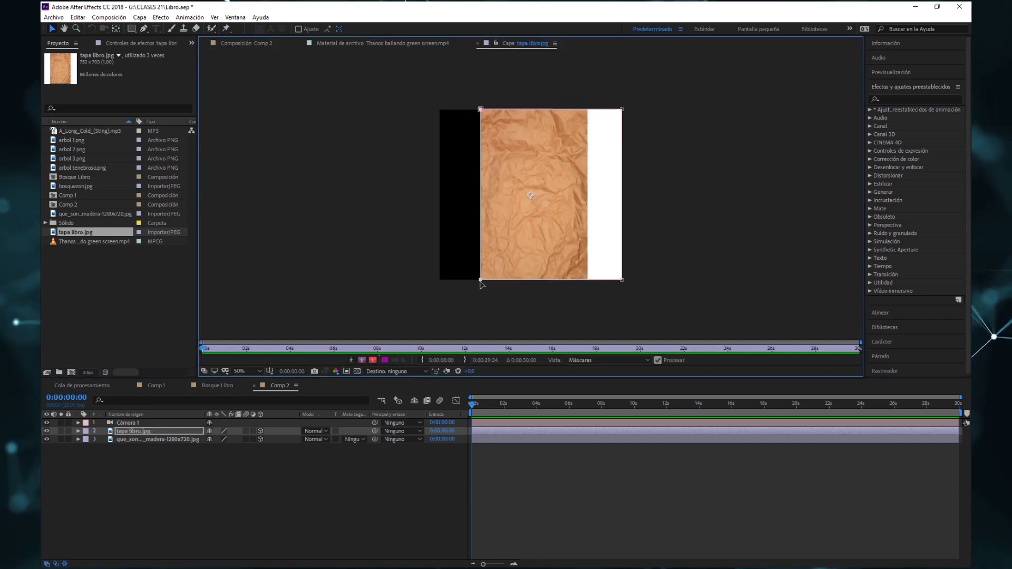
mouse_move(638, 314)
left_mouse_down()
mouse_move(596, 98)
mouse_move(620, 95)
mouse_move(589, 110)
left_mouse_up()
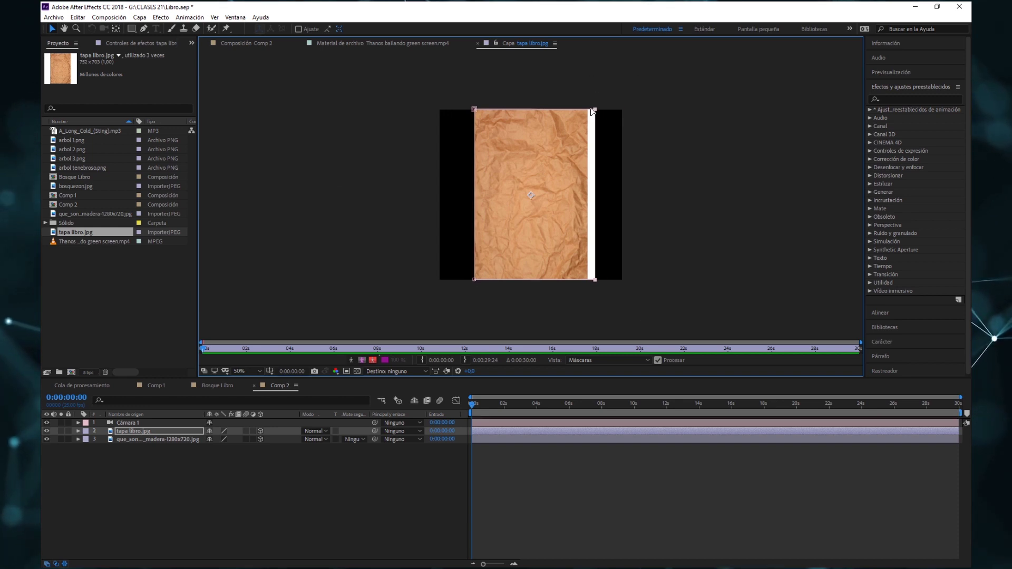
Step: Back in Comp 2, duplicate the tapa libro layer and move one copy to the right
left_click(262, 44)
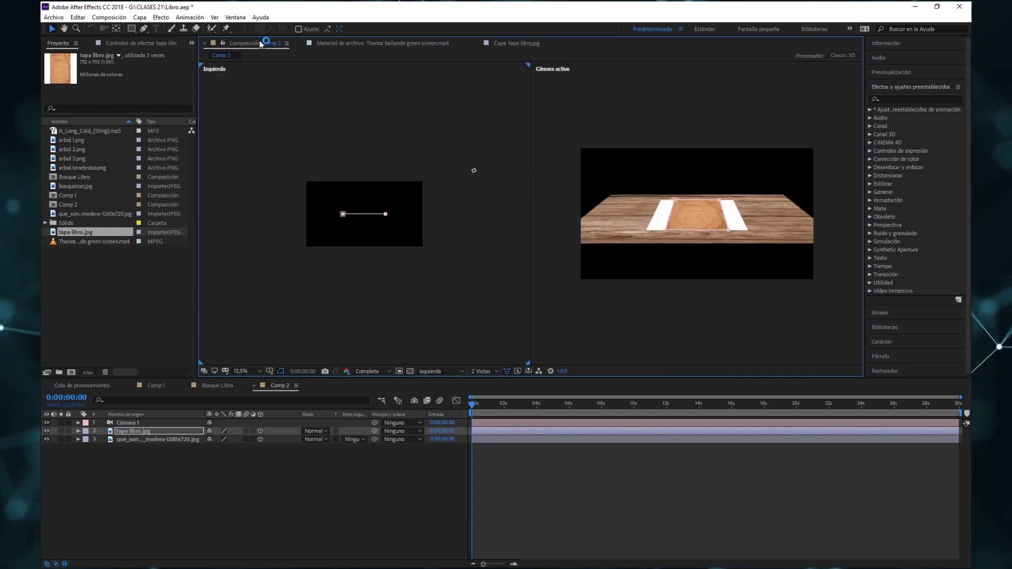
left_click(137, 429)
left_click(137, 431)
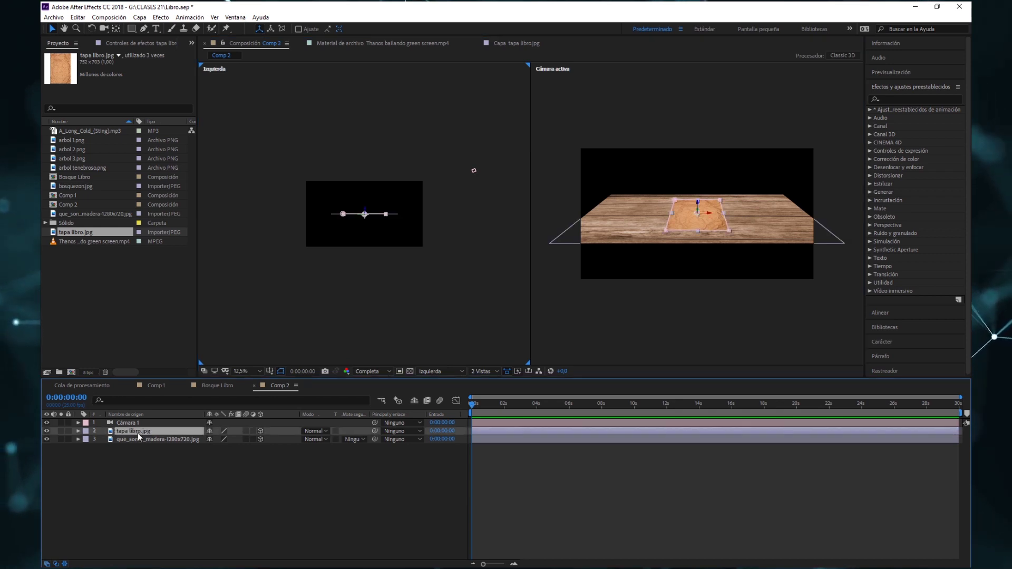
key("ctrl+d")
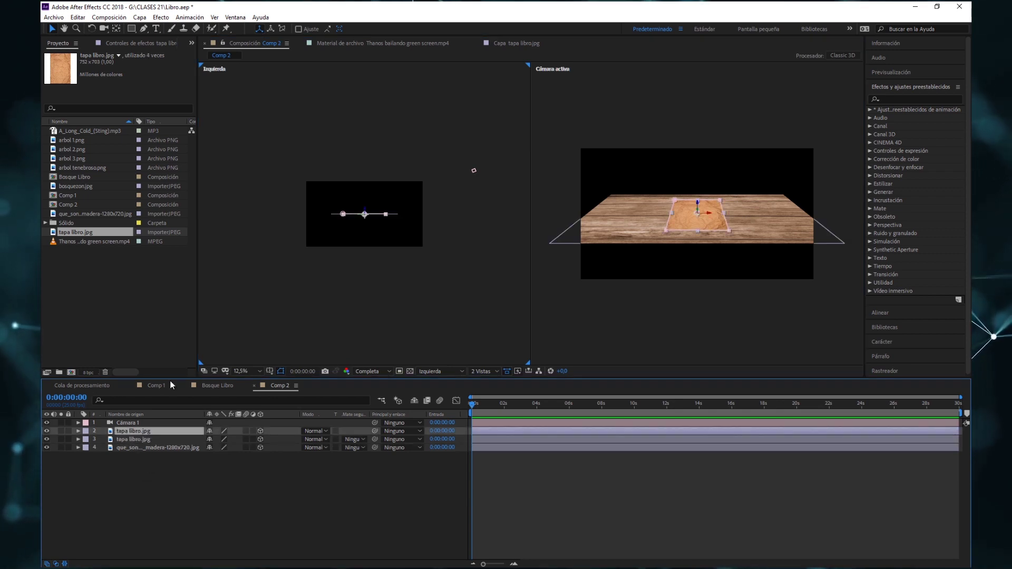
left_click_drag(715, 216, 754, 216)
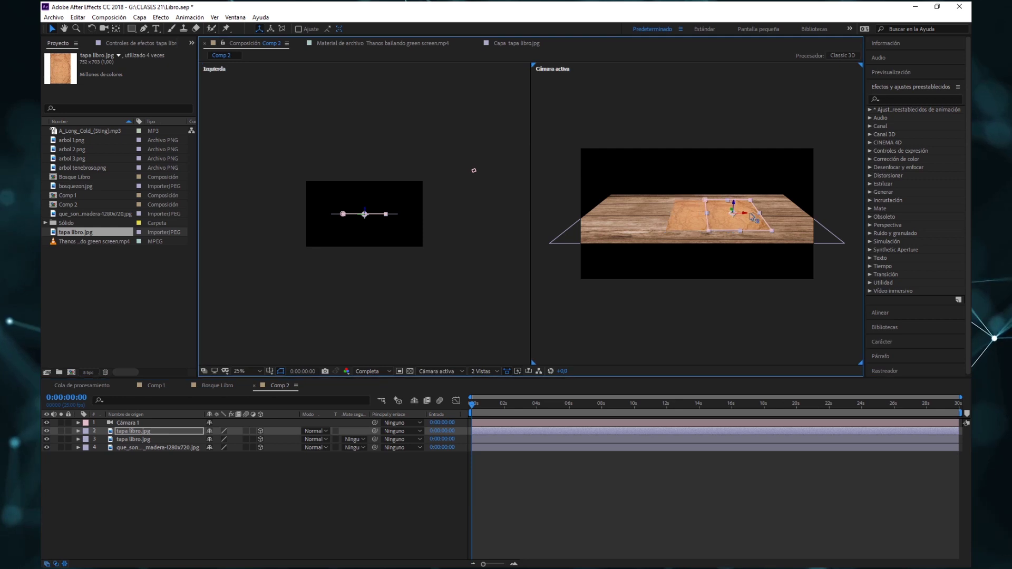
Step: Move the wood planks layer slightly down and show its position values
left_click(136, 441)
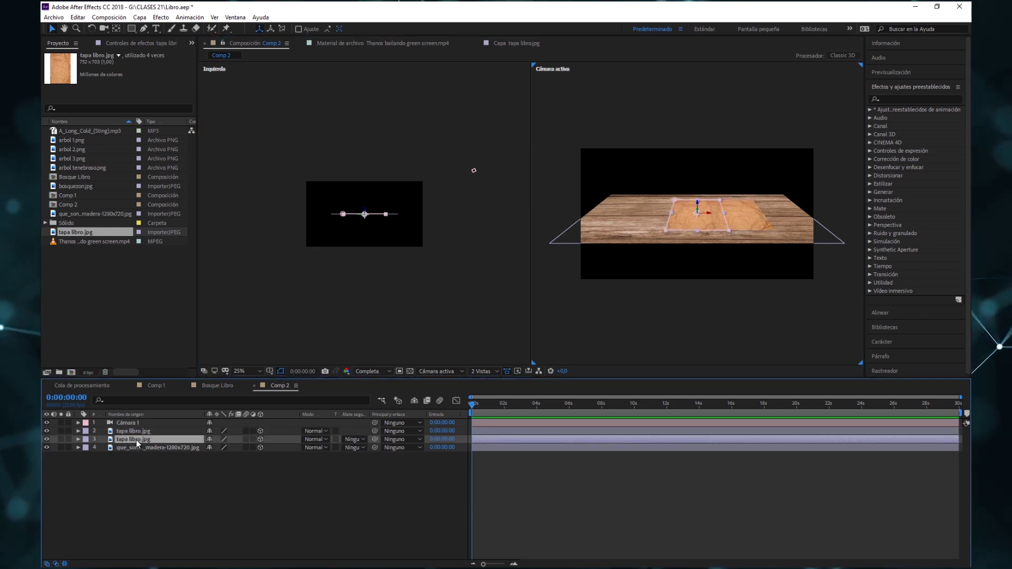
left_click(78, 438)
left_click(78, 439)
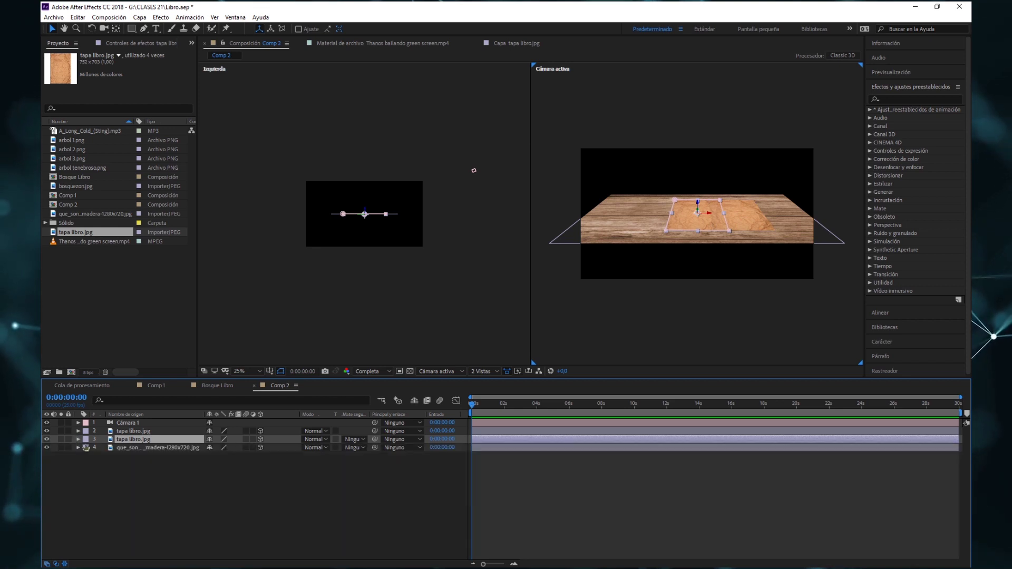
left_click(149, 448)
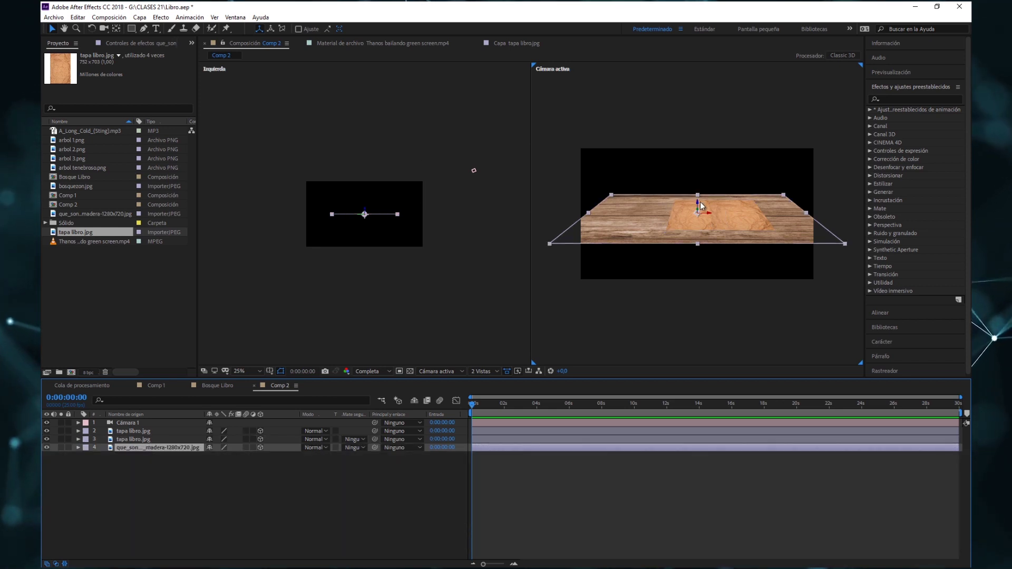
left_click_drag(700, 201, 698, 205)
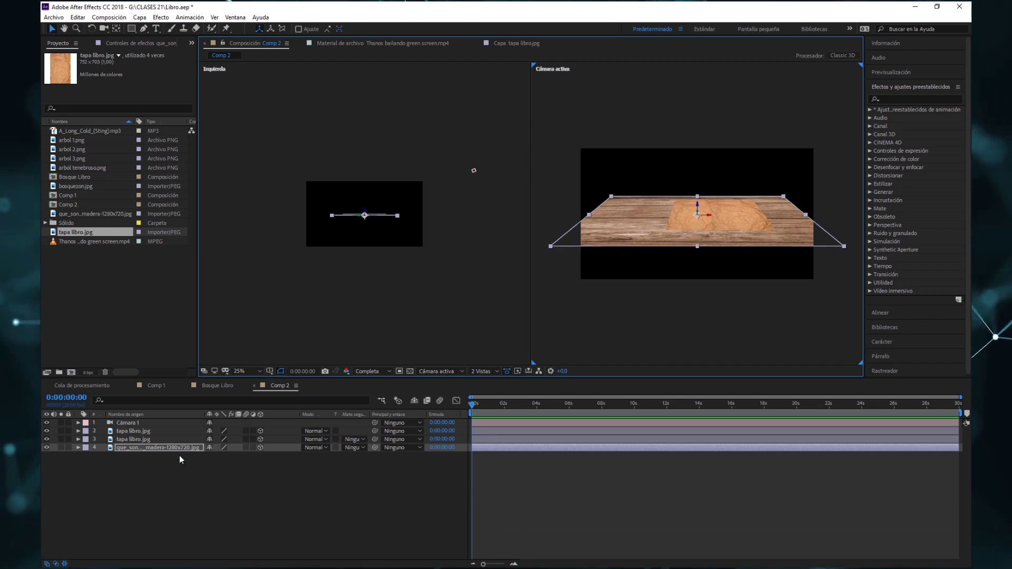
key("p")
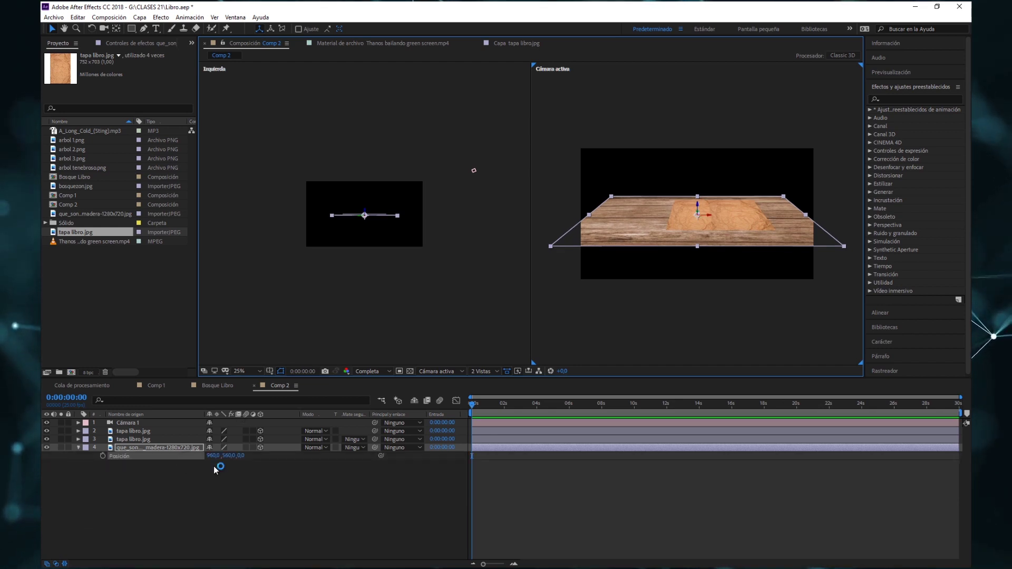
Step: Arrange the left and right tapa libro copies side by side on the wood
left_click(213, 466)
left_click(703, 217)
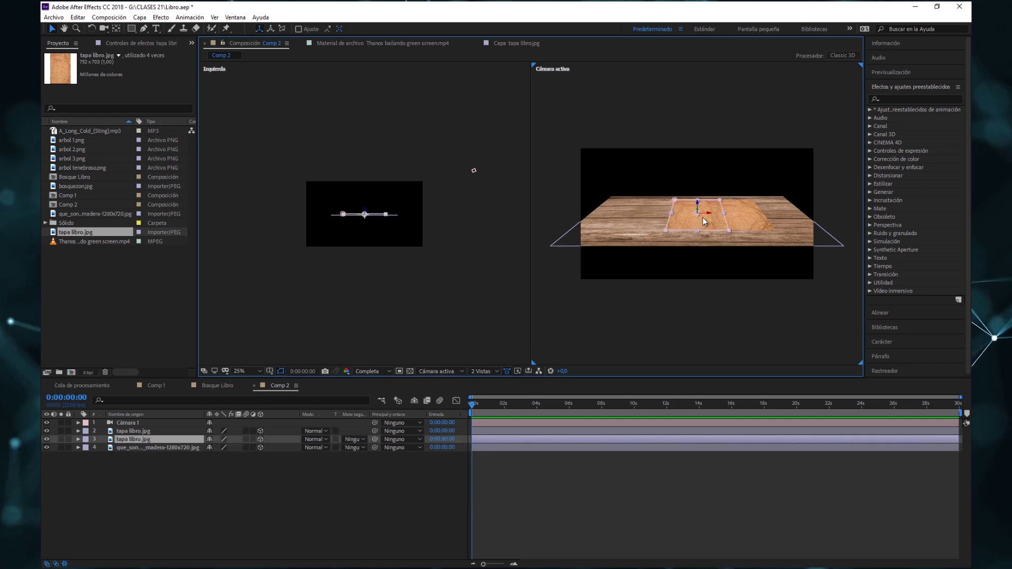
left_click_drag(703, 217, 681, 213)
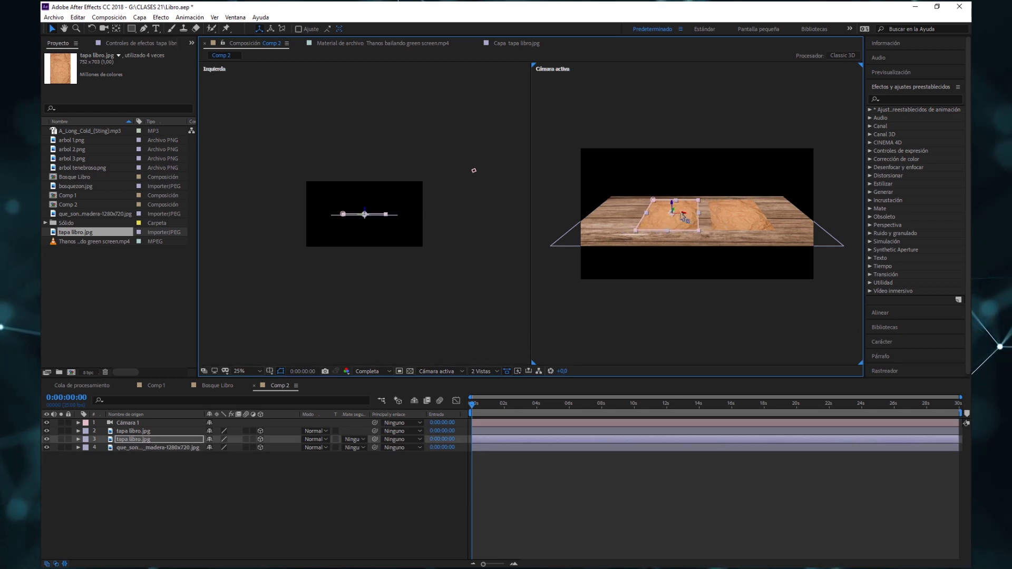
left_click(743, 219)
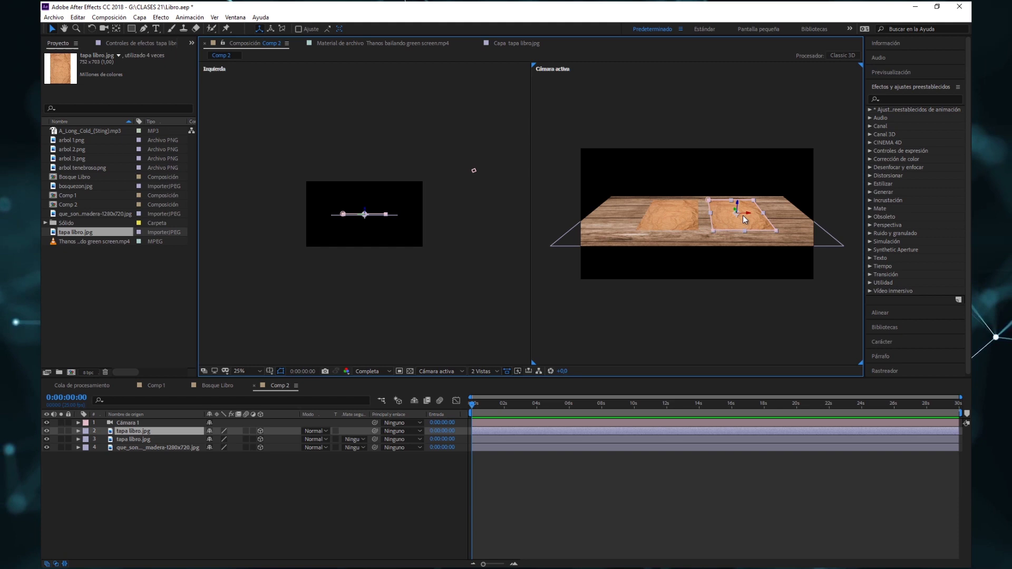
left_click(693, 220)
left_click_drag(693, 220, 742, 217)
left_click(738, 220)
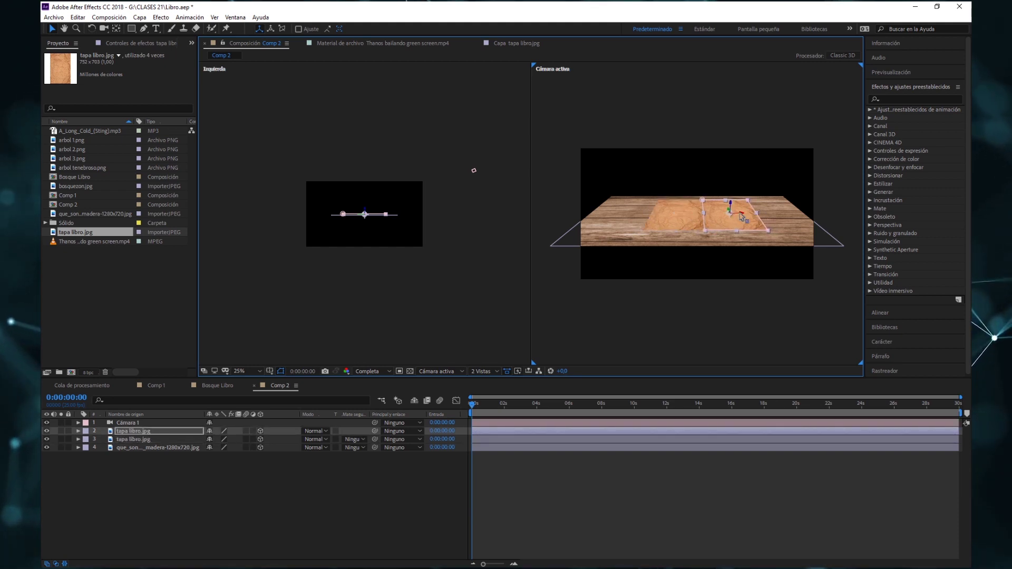
left_click(770, 299)
Step: Test-rotate the left cover's orientation, then undo so it lies flat again
scroll(723, 197, "up", 2)
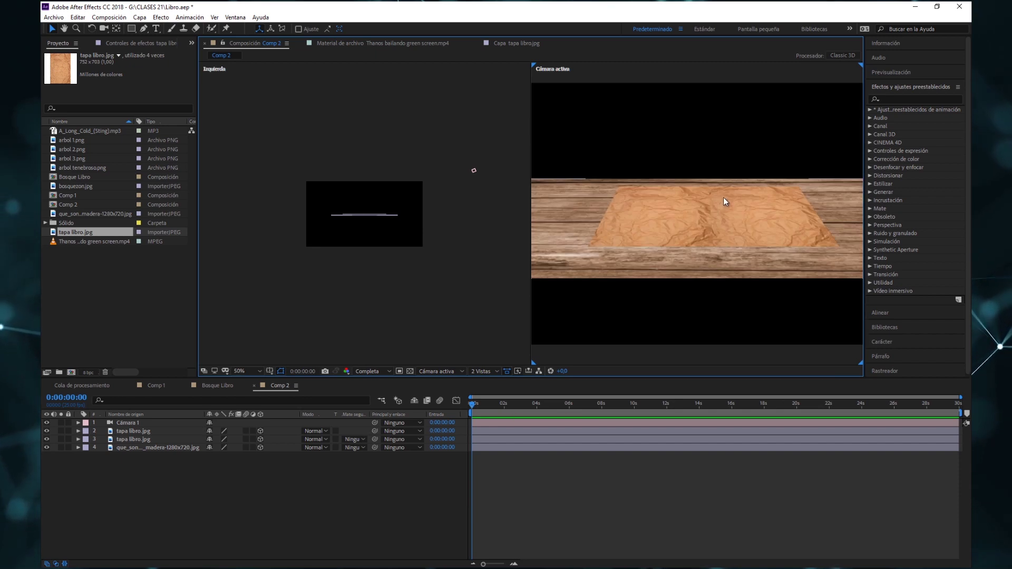
scroll(725, 198, "up", 2)
scroll(644, 223, "down", 2)
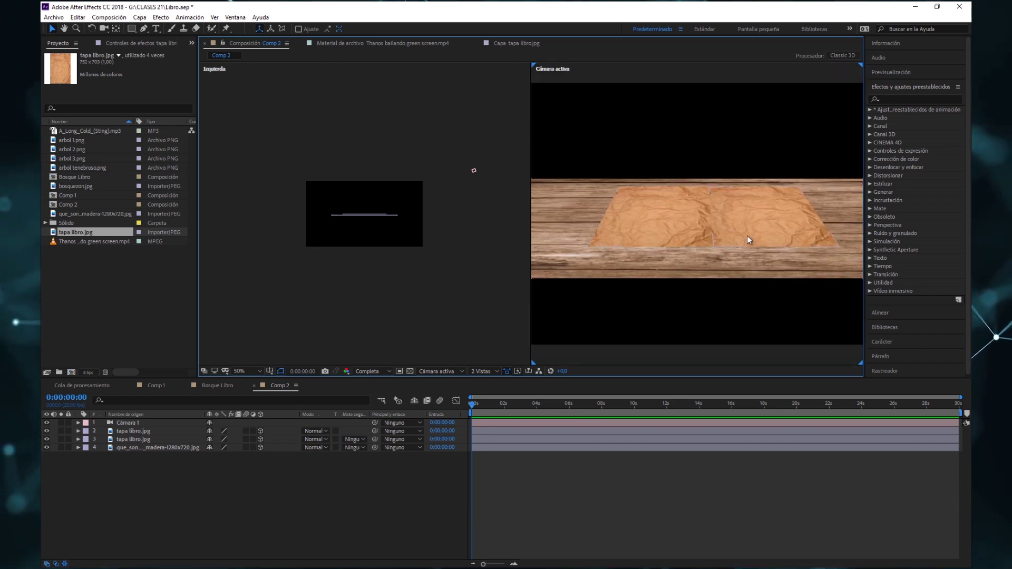
left_click(132, 433)
left_click(131, 441)
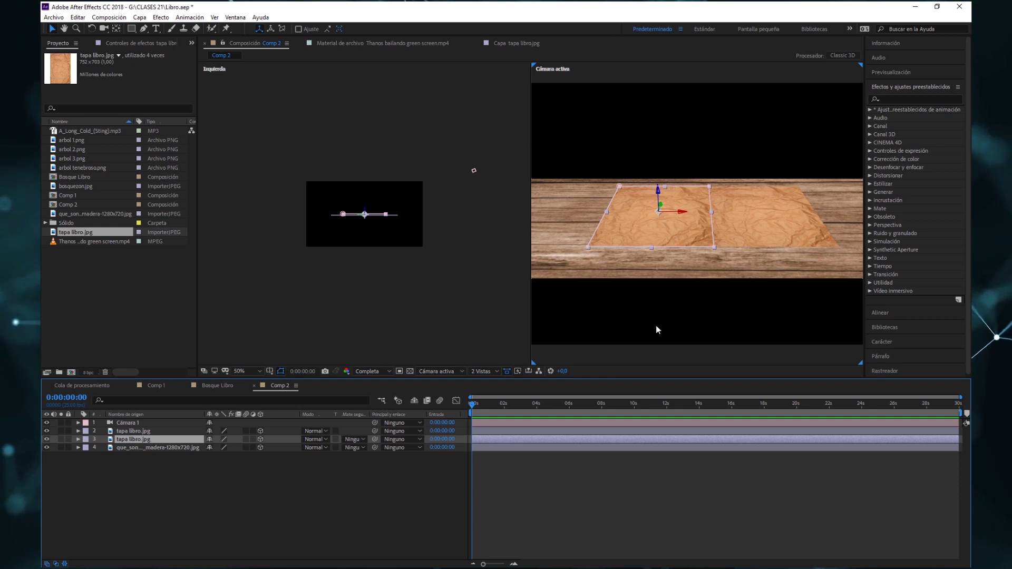
key("r")
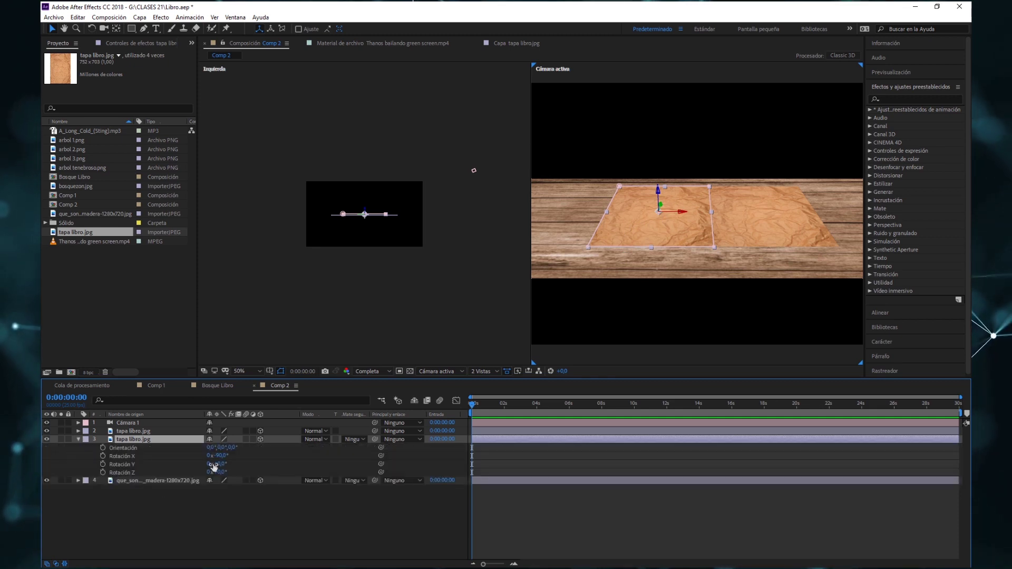
left_click_drag(235, 454, 273, 450)
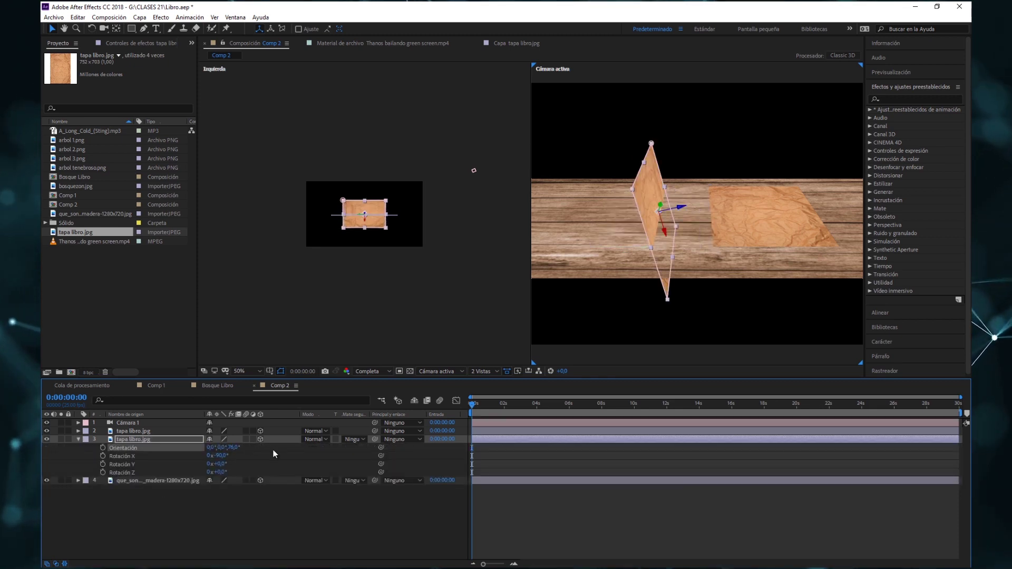
key("ctrl+z")
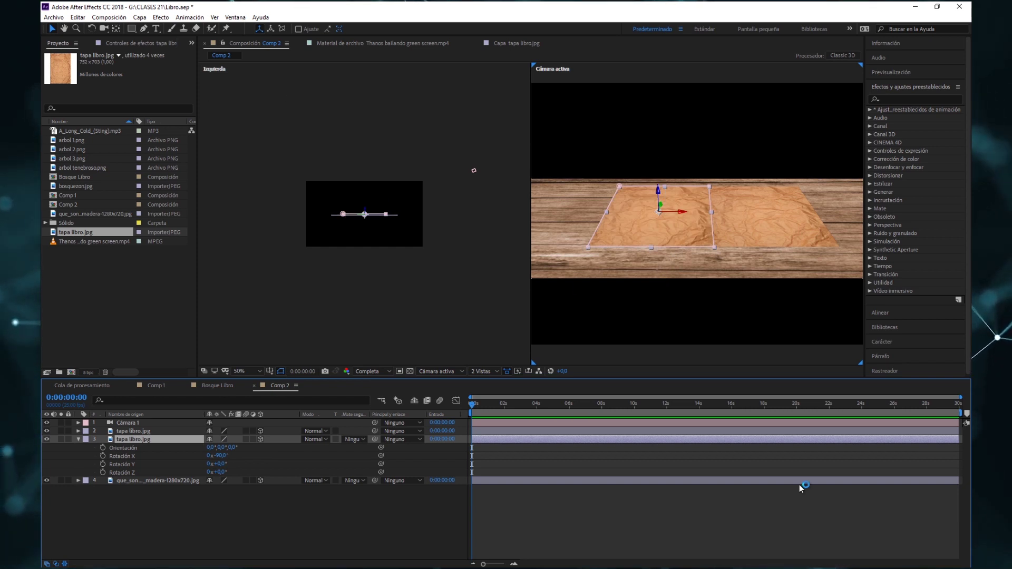
Step: With the Pan Behind tool, move both covers' anchor points to the middle seam
key("y")
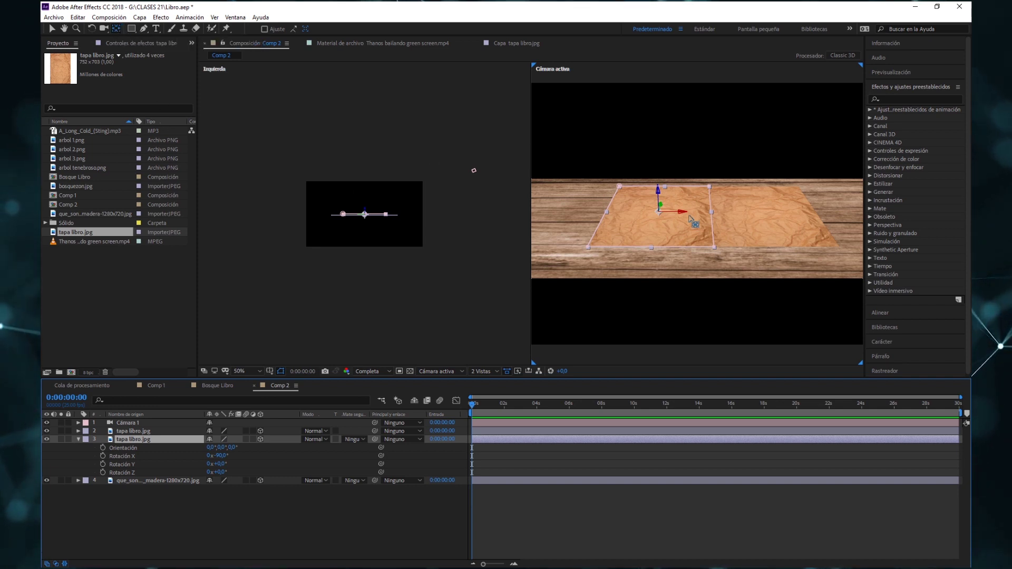
left_click_drag(683, 212, 738, 216)
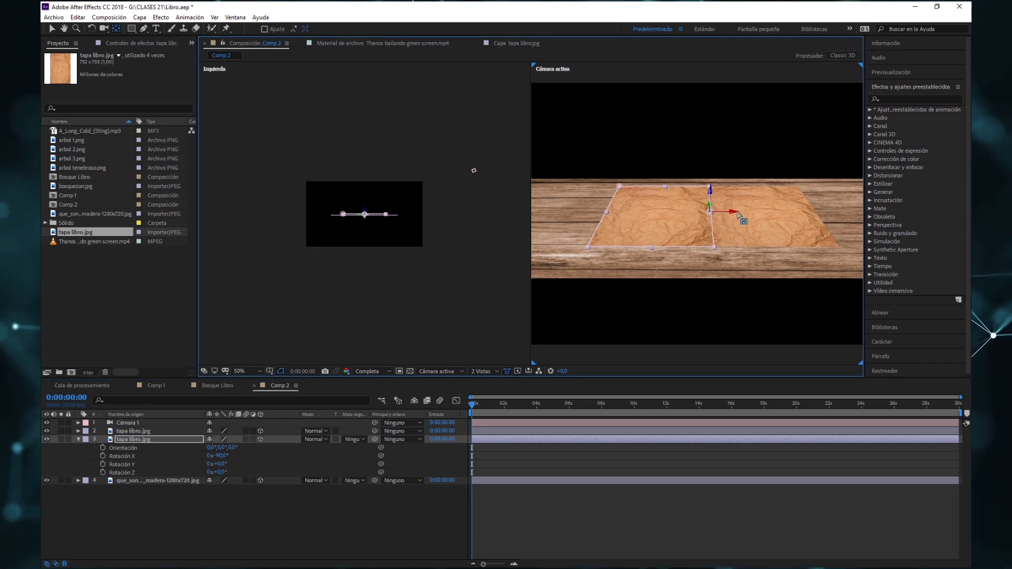
left_click(766, 234)
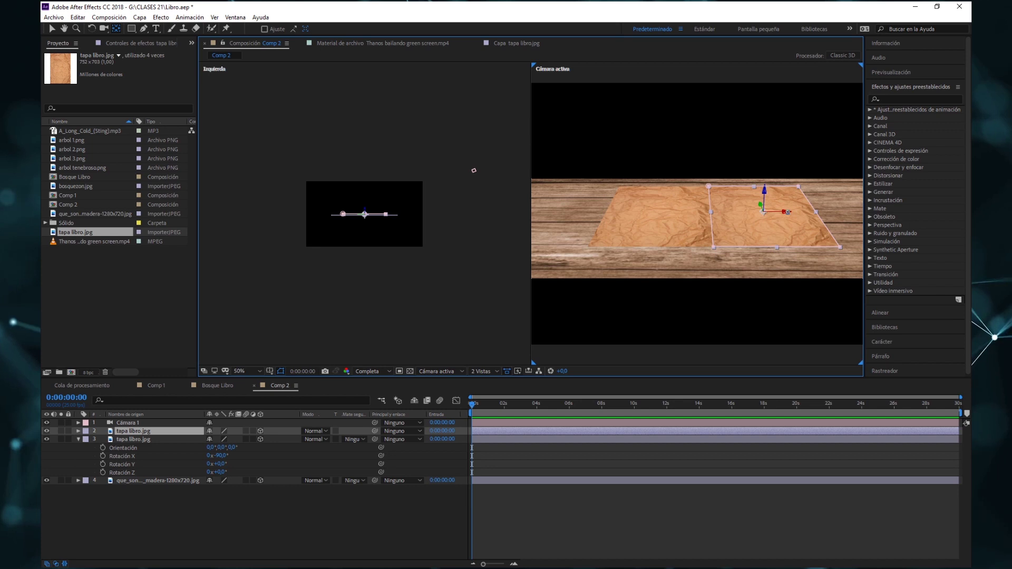
left_click_drag(787, 211, 734, 216)
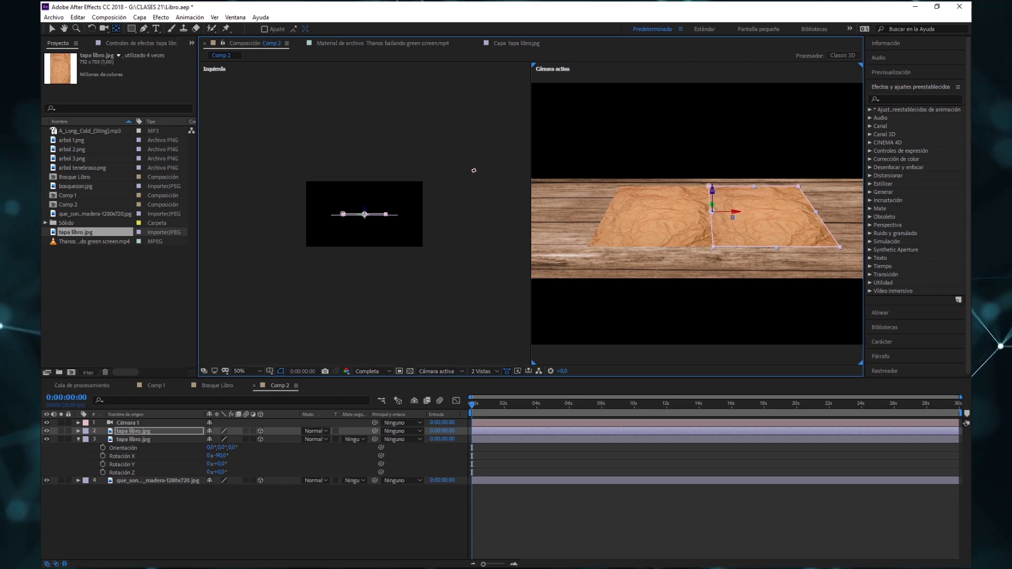
Step: Test the hinge by tilting each cover's X rotation, then collapse both layers
mouse_move(233, 447)
left_mouse_down()
mouse_move(258, 446)
mouse_move(135, 431)
left_mouse_up()
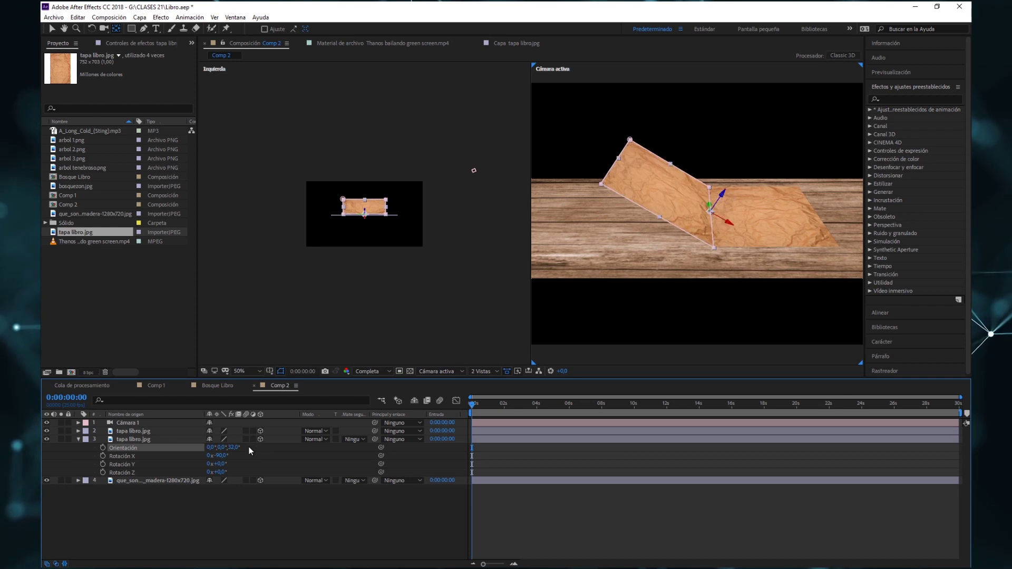
left_click(134, 431)
key("r")
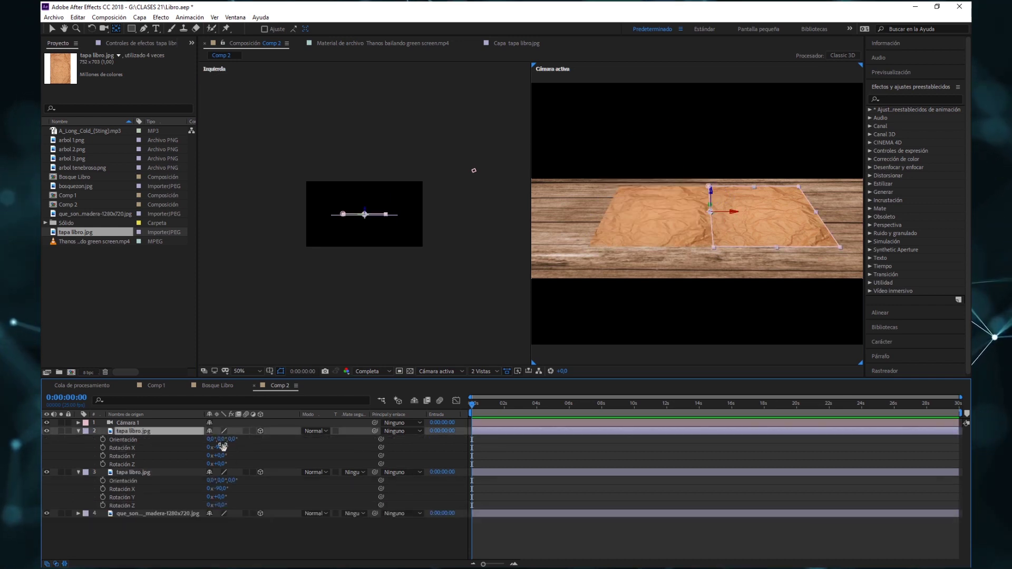
mouse_move(222, 447)
left_mouse_down()
mouse_move(232, 456)
mouse_move(220, 457)
left_mouse_up()
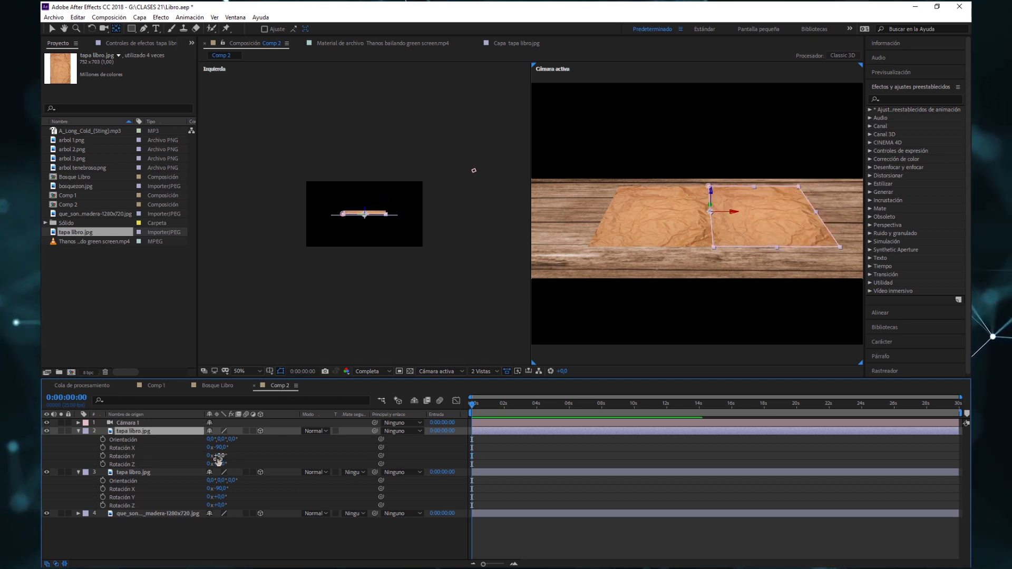
left_click(77, 432)
left_click(78, 440)
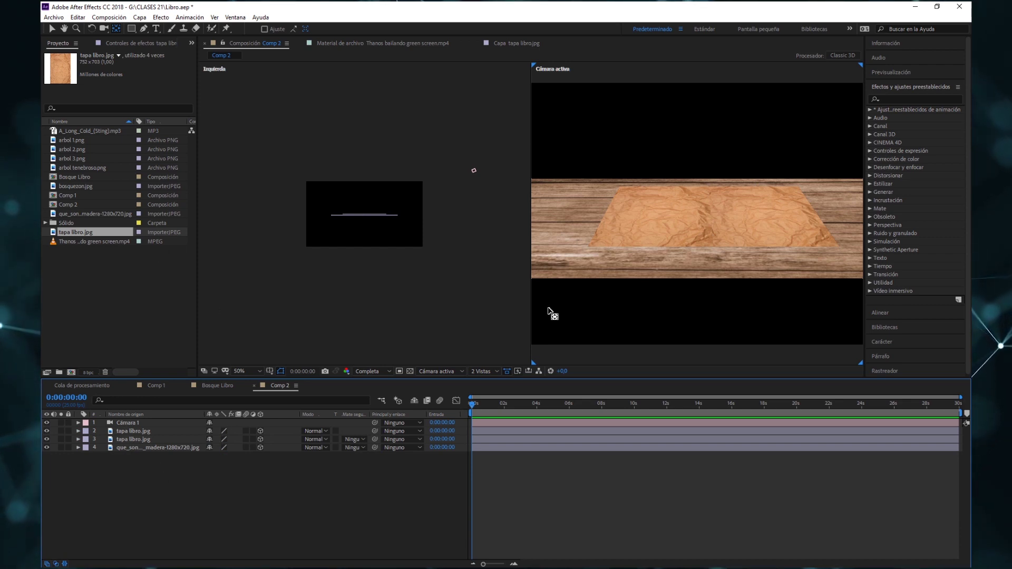
Step: Add arbol tenebroso.png to Comp 2 as a 3D layer and set its depth on the paper
left_click(78, 169)
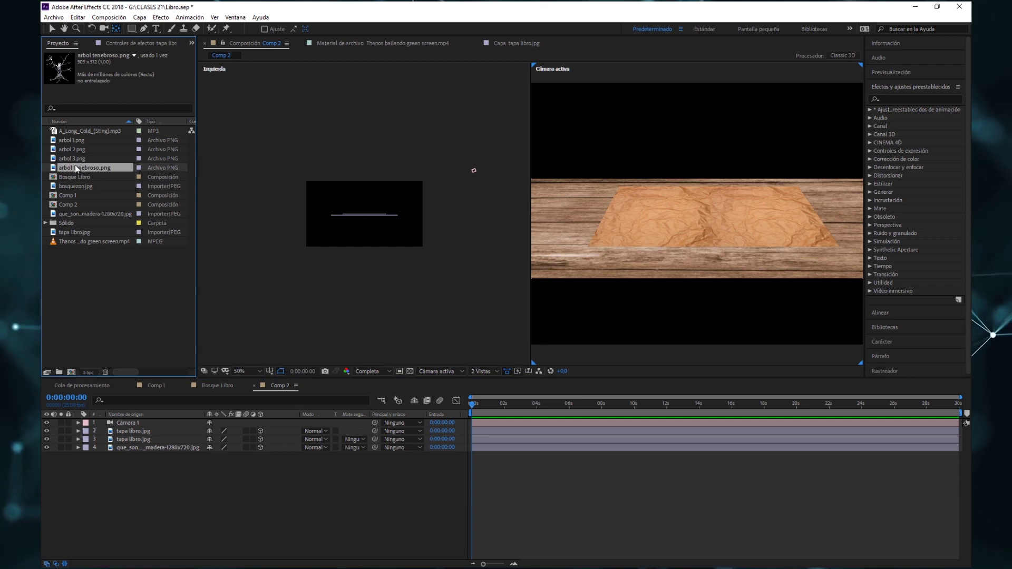
left_click_drag(75, 168, 158, 427)
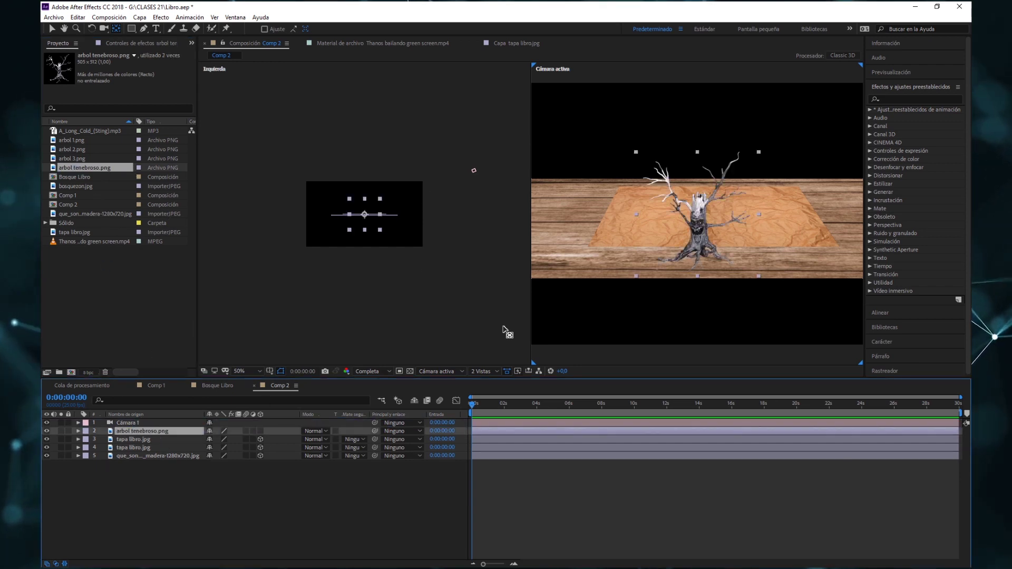
left_click(260, 431)
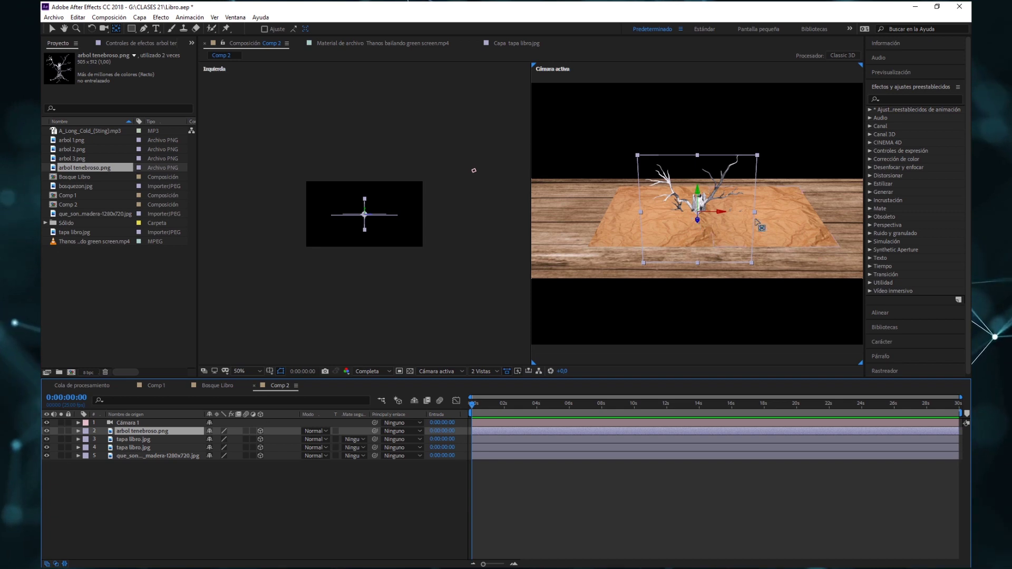
left_click(51, 28)
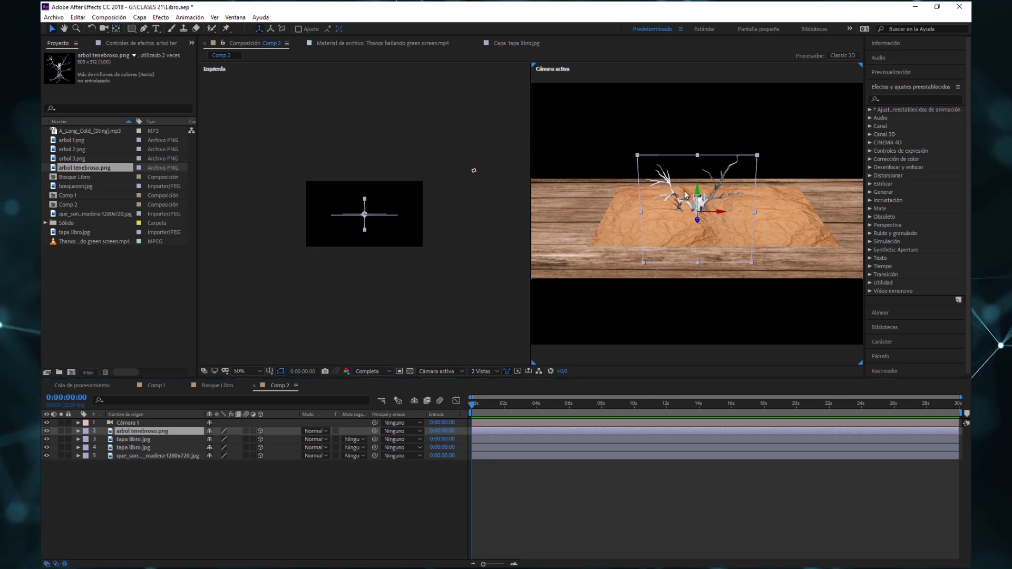
left_click_drag(700, 223, 701, 118)
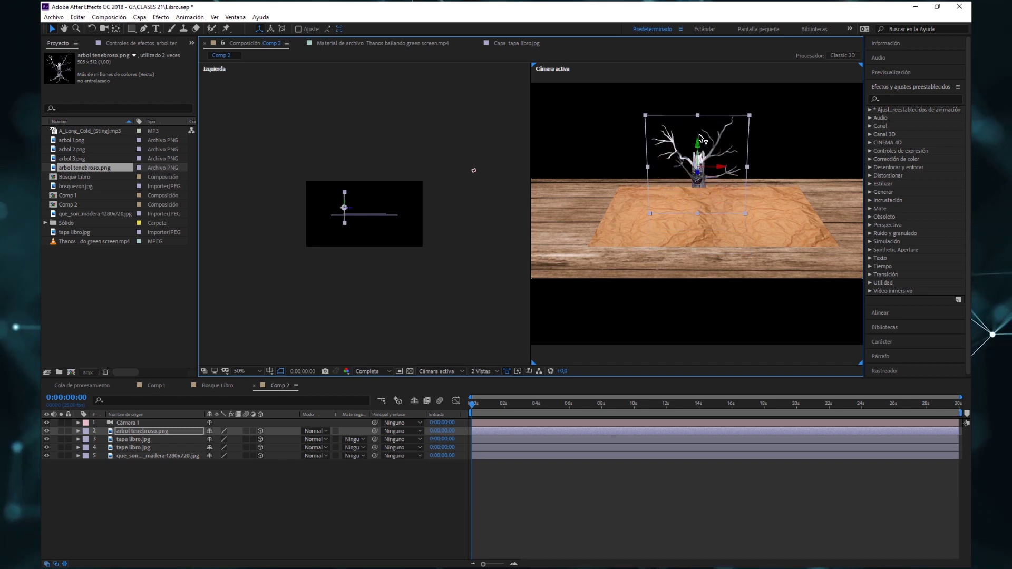
mouse_move(701, 155)
left_mouse_down()
mouse_move(702, 182)
mouse_move(701, 147)
left_mouse_up()
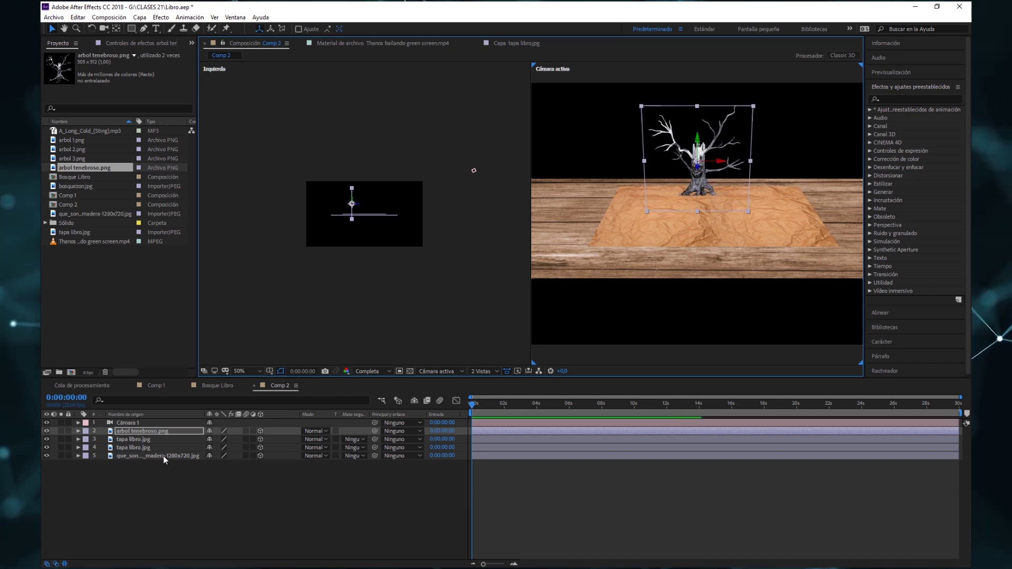
Step: Scale the spooky tree to 74% and lower it onto the paper
key("s")
left_click(232, 439)
type("74")
key("Return")
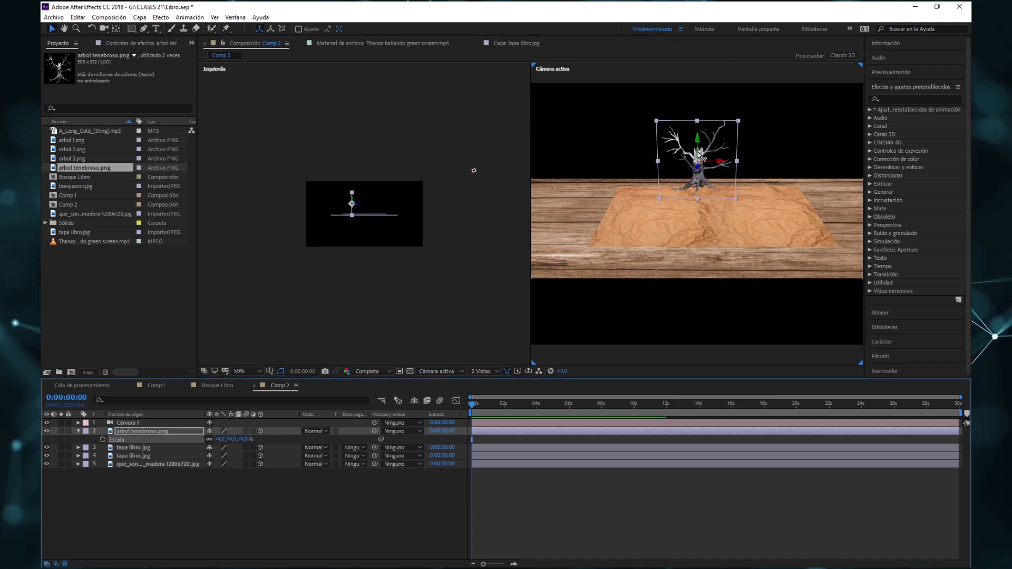
left_click_drag(699, 144, 699, 153)
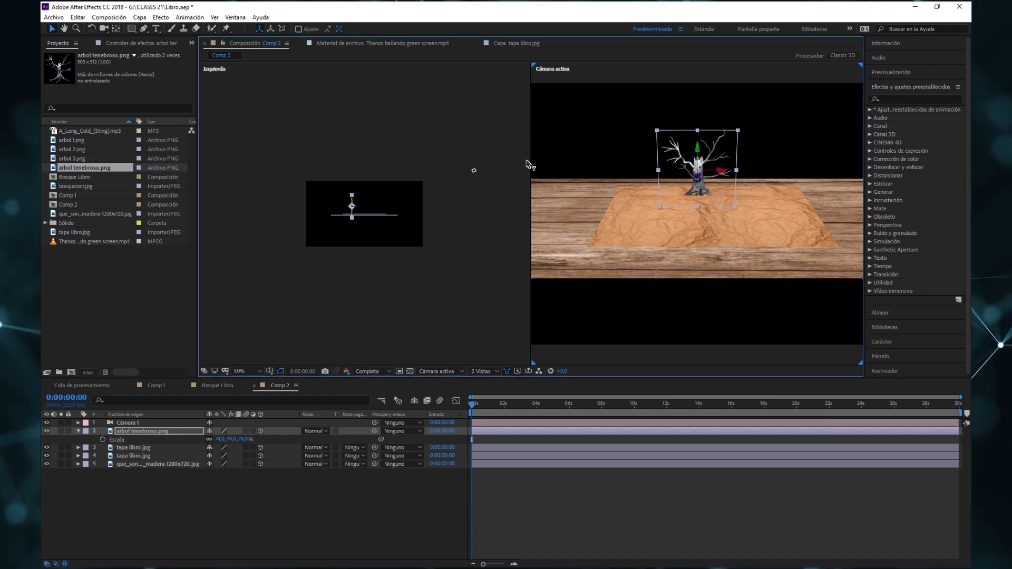
Step: Move Cámara 1 closer to the tree and paper, then reselect the tree
left_click(473, 169)
left_click(473, 169)
left_click_drag(466, 176, 435, 184)
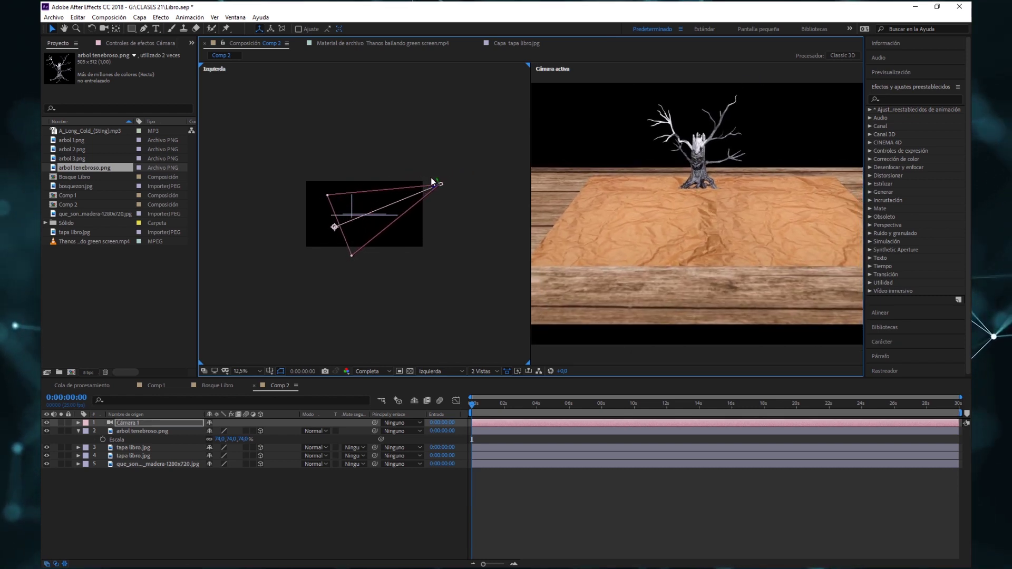
left_click(698, 158)
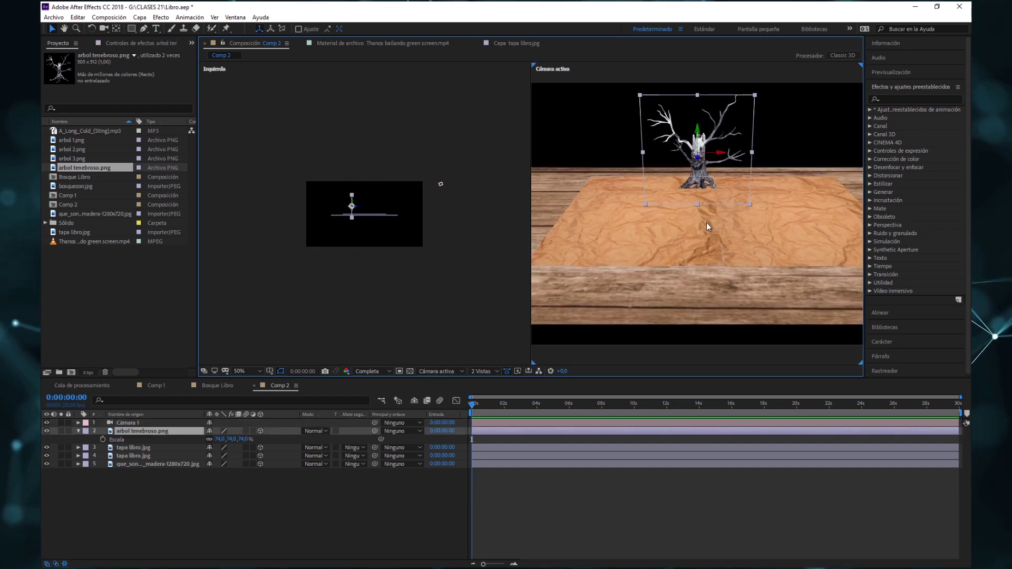
left_click(390, 248)
Step: In the Front view, move the spooky tree's anchor point down to its base
left_click(453, 372)
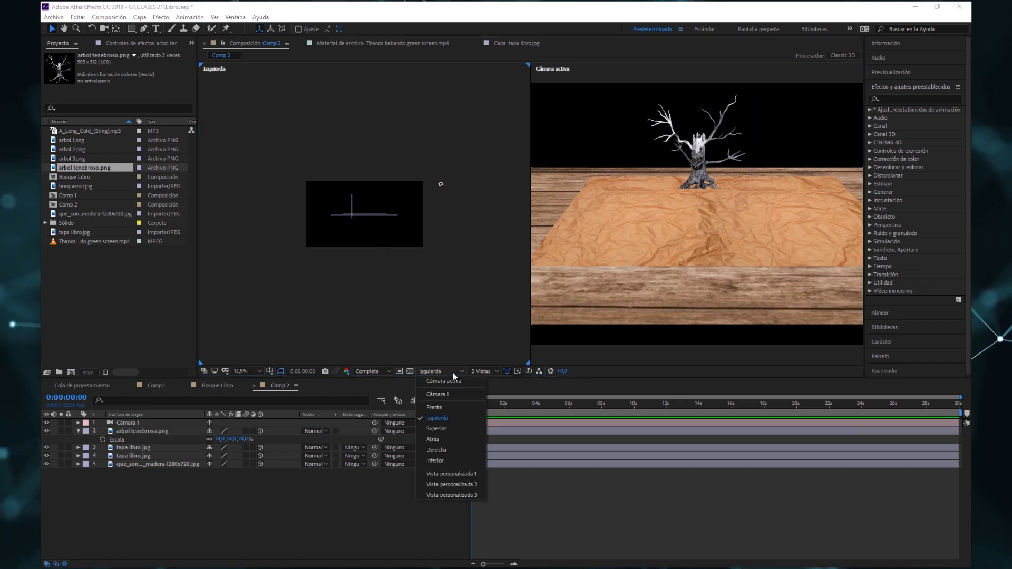
left_click(448, 410)
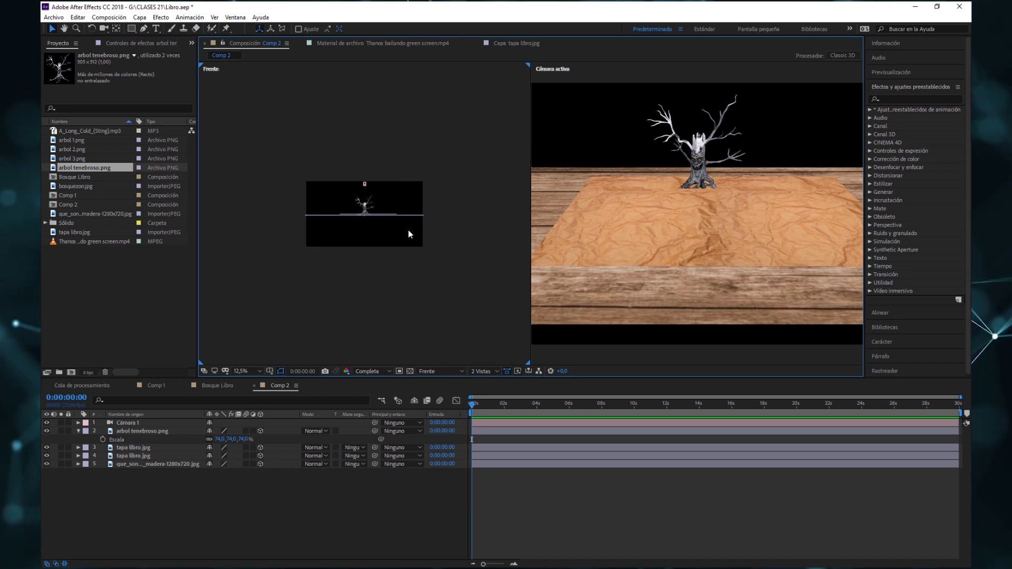
left_click(357, 203)
scroll(358, 206, "up", 6)
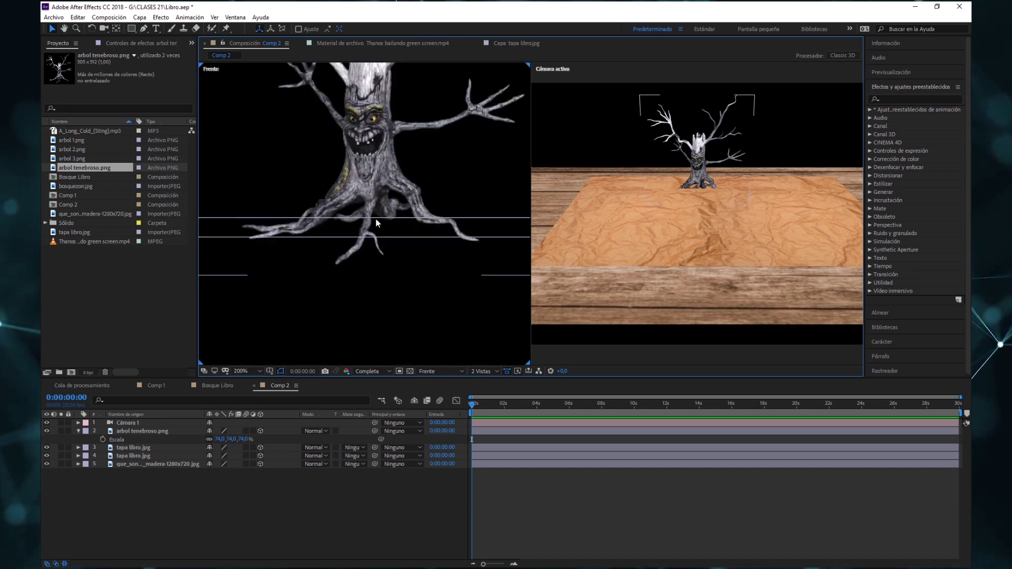
scroll(337, 222, "down", 4)
scroll(362, 220, "up", 6)
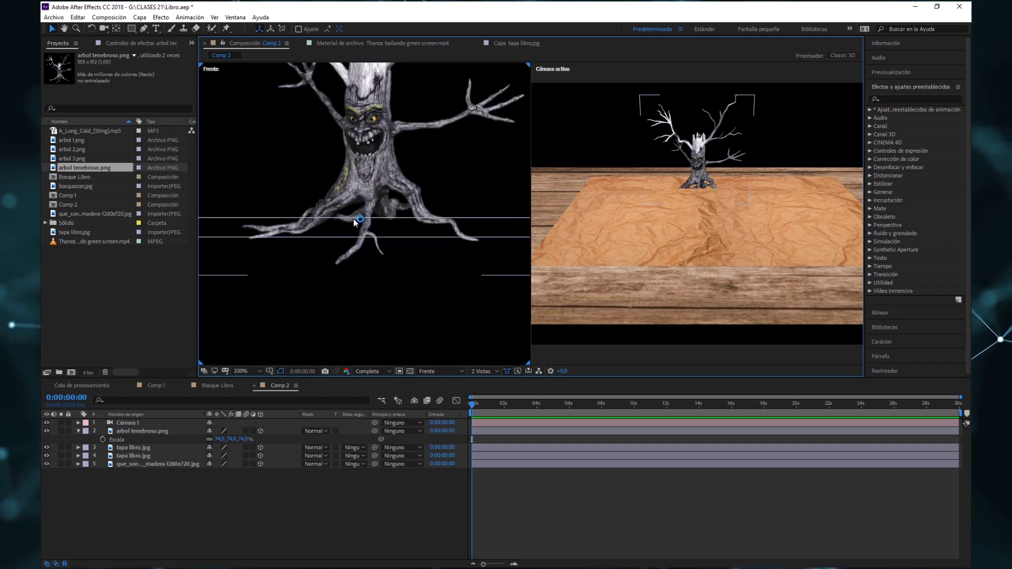
left_click(362, 221)
scroll(364, 158, "down", 4)
scroll(371, 132, "up", 2)
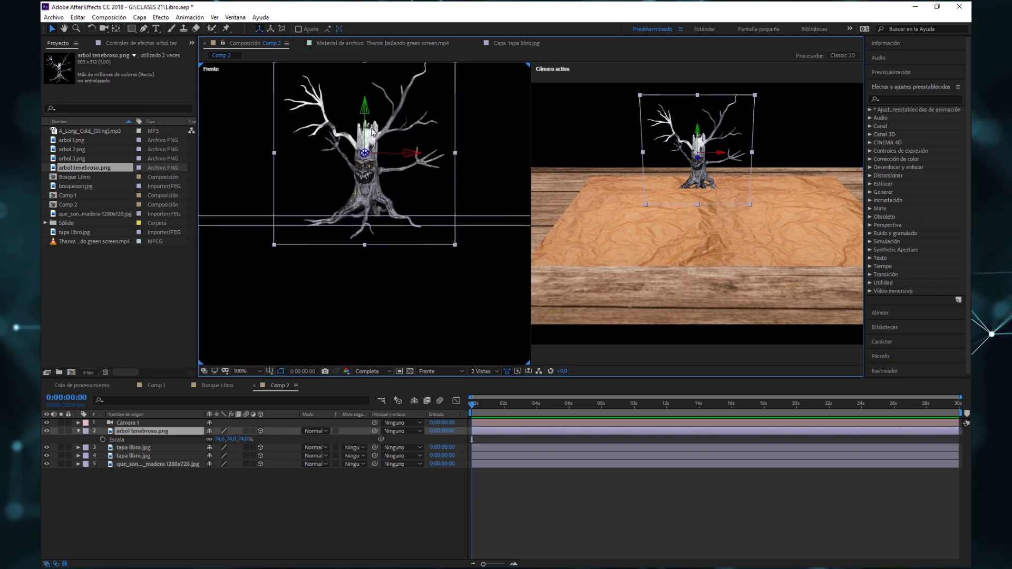
key("y")
left_click_drag(373, 136, 361, 193)
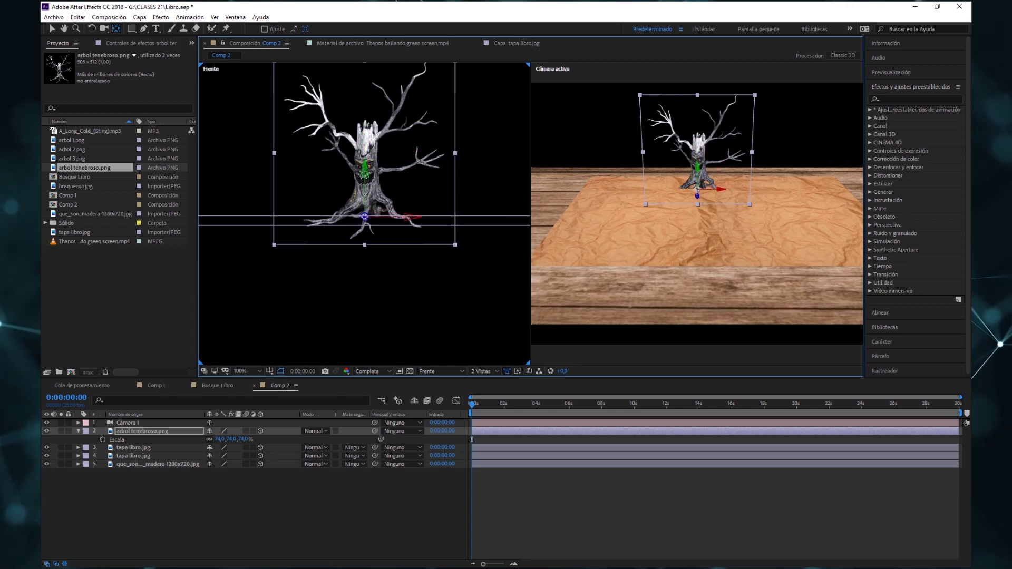
Step: Test-tilt the spooky tree on its X rotation, then collapse its properties
scroll(364, 211, "down", 2)
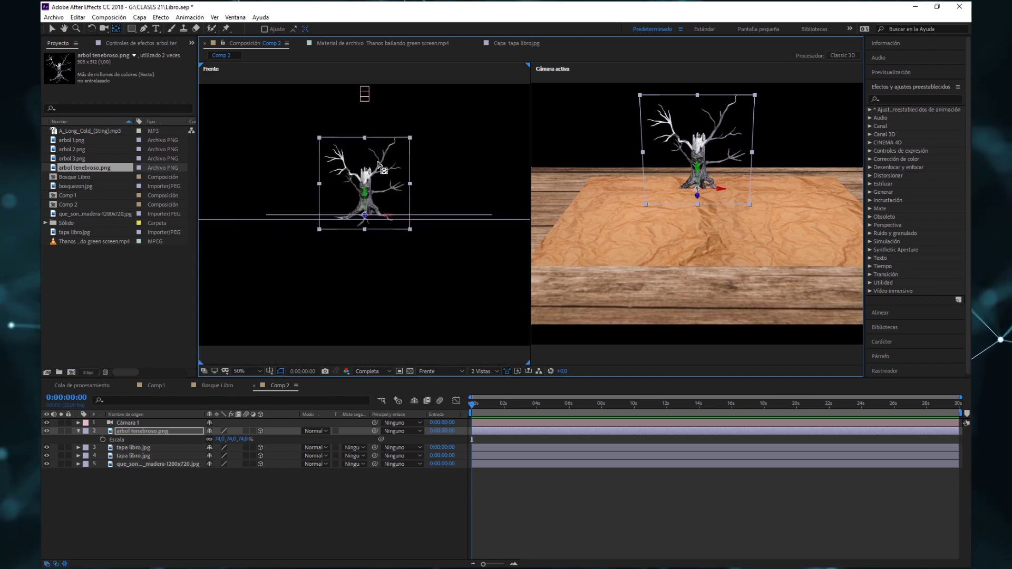
left_click(142, 431)
key("r")
mouse_move(220, 447)
left_mouse_down()
mouse_move(263, 443)
mouse_move(254, 444)
left_mouse_up()
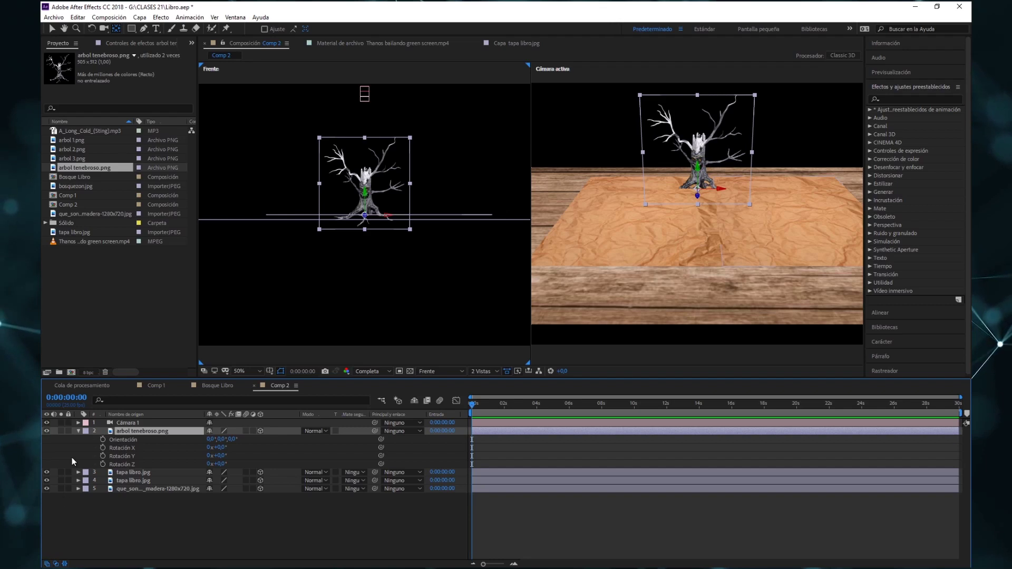
left_click(78, 431)
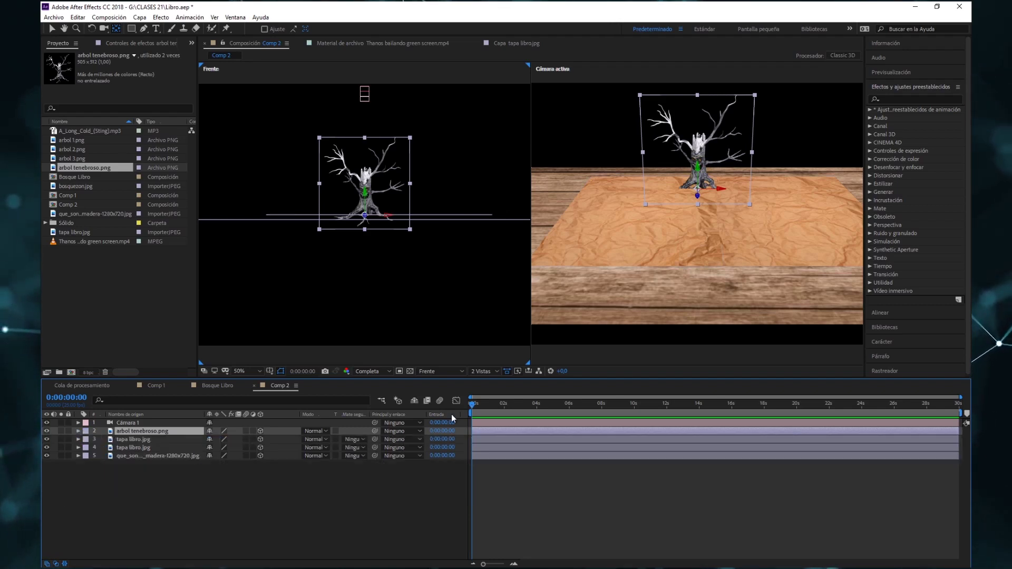
Step: Add arbol 1.png to Comp 2 as a 3D layer and switch the viewer to the Left view
left_click(337, 470)
left_click_drag(72, 142, 167, 435)
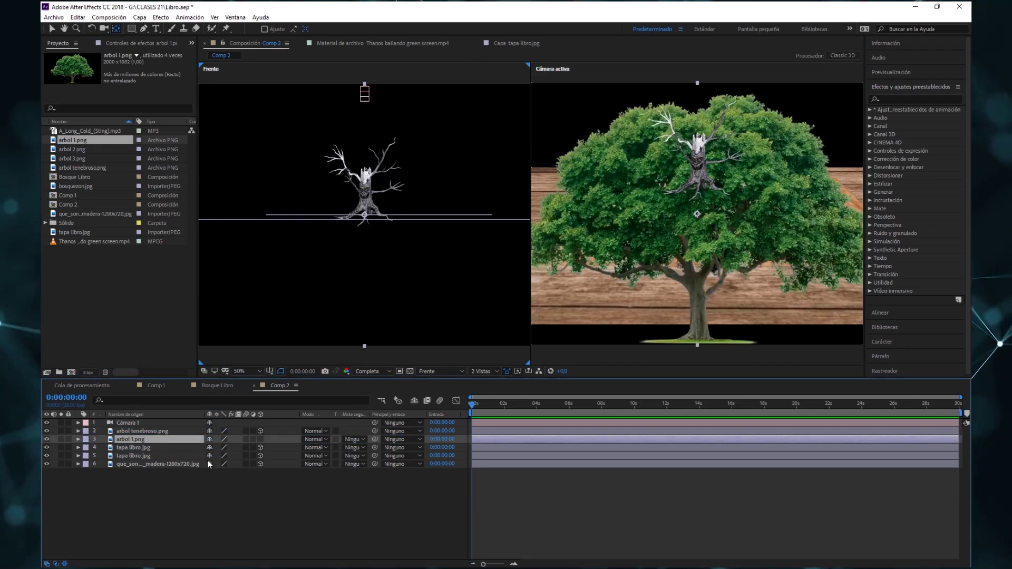
left_click(261, 438)
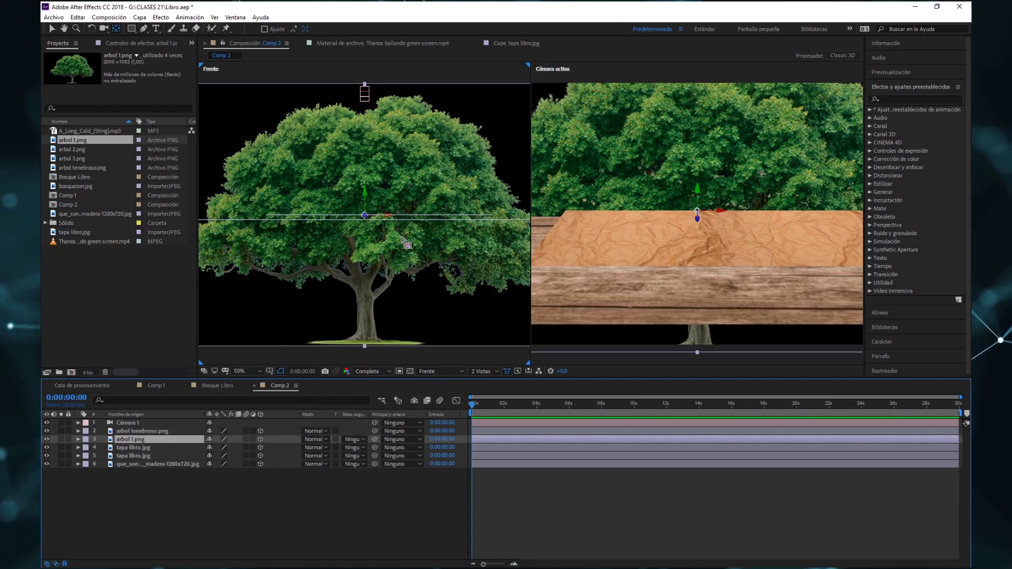
key("comma")
left_click(432, 372)
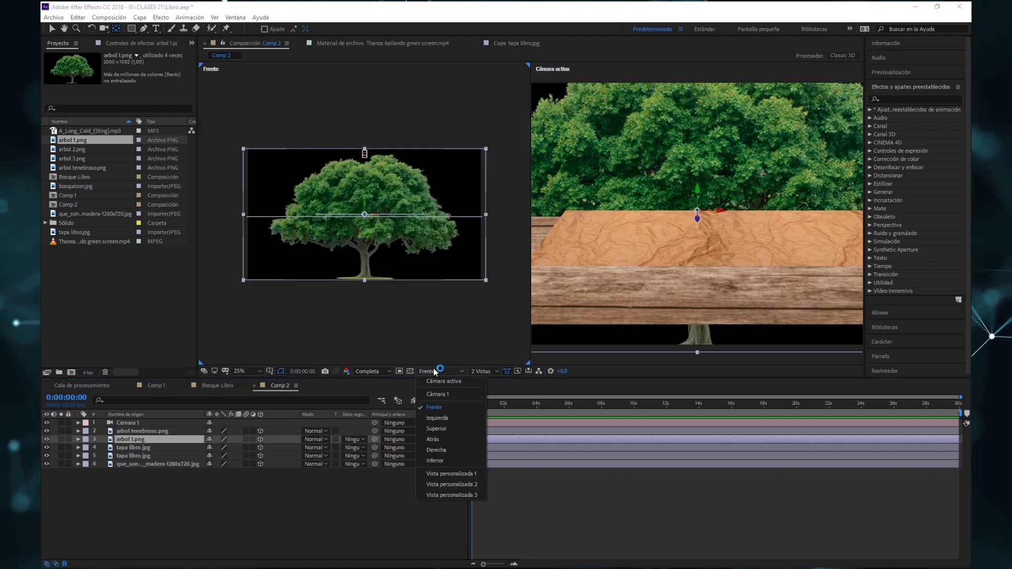
left_click(437, 418)
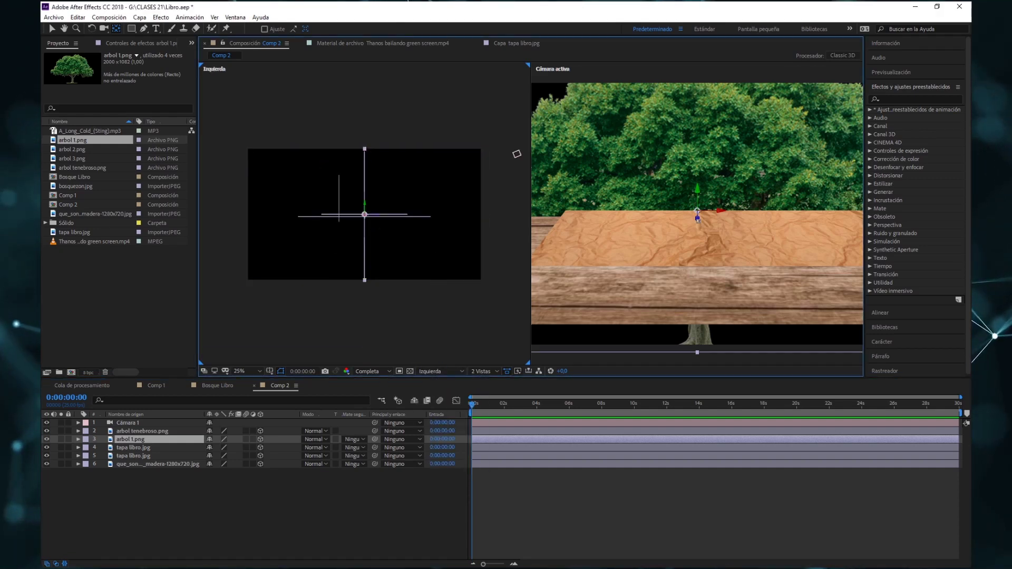
Step: Scale the green tree to 19% after trying 21%
key("s")
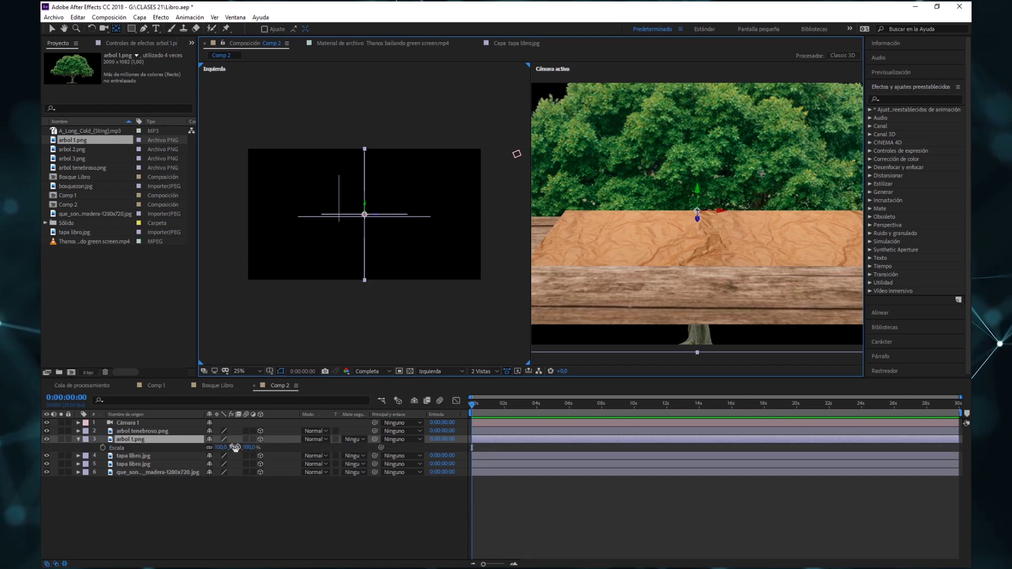
left_click(235, 448)
type("21")
key("Return")
key("Return")
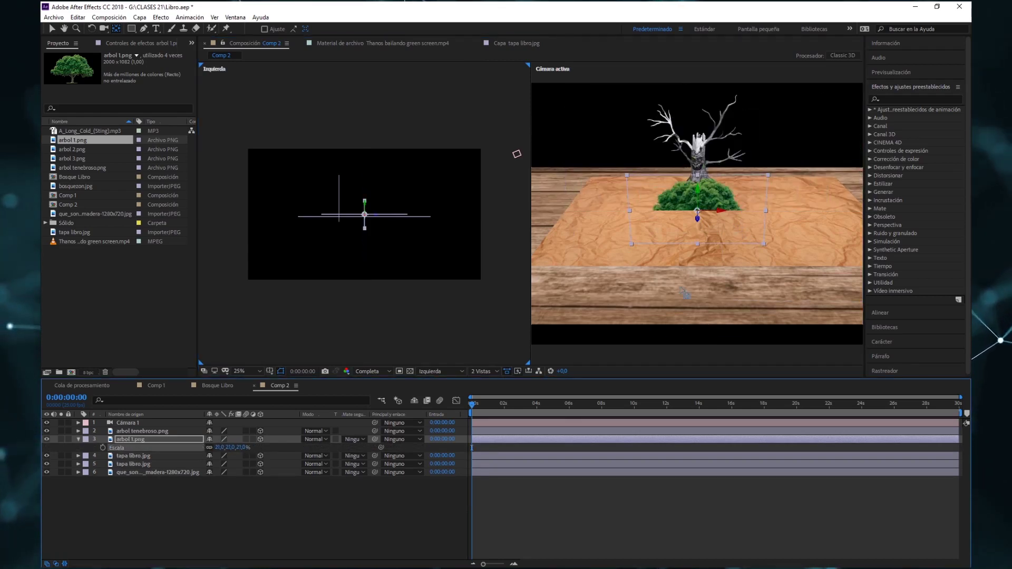
left_click(703, 196)
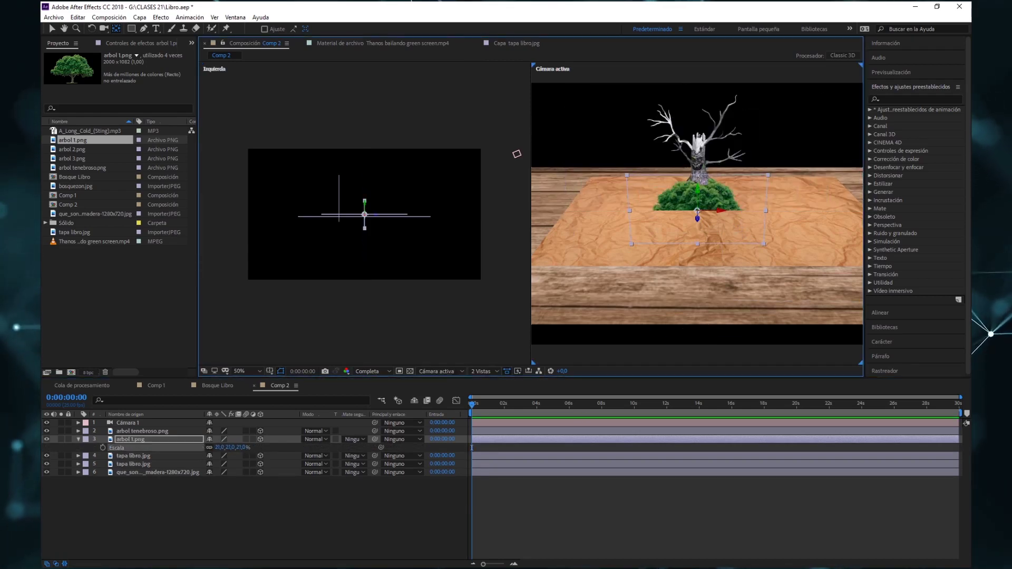
key("ctrl+z")
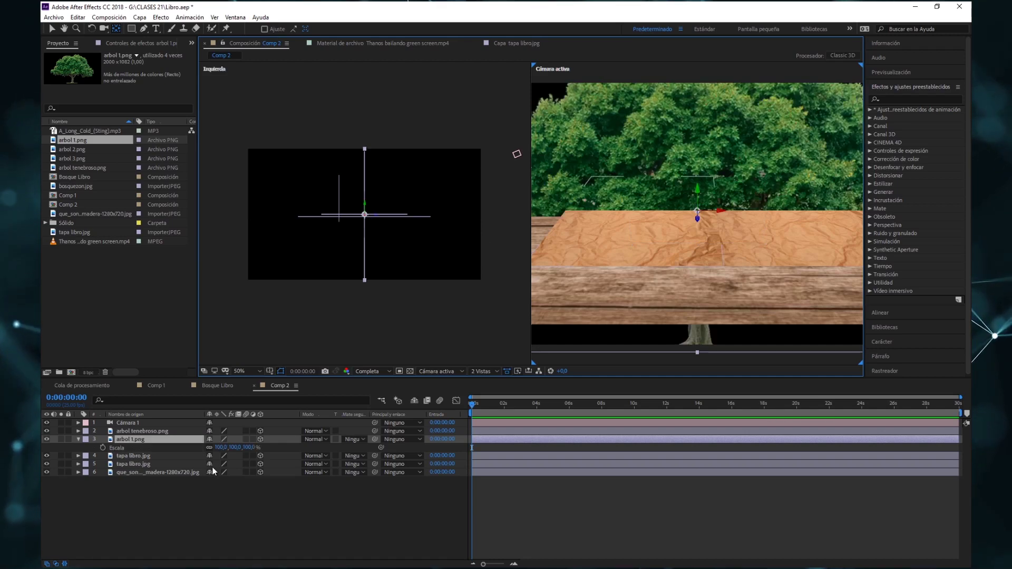
left_click_drag(223, 448, 64, 36)
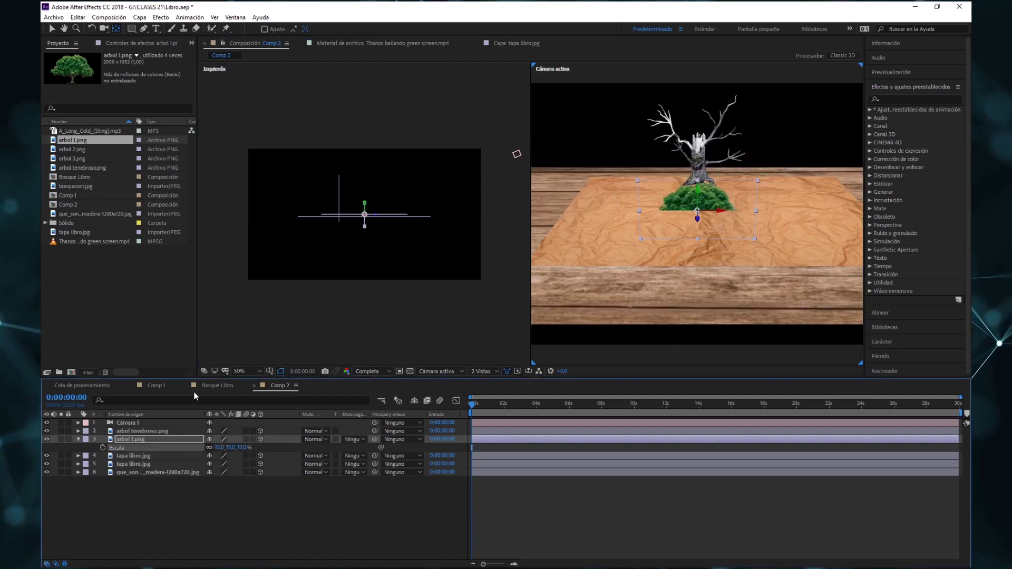
Step: Move the green tree left on the paper and open it in its Layer panel
left_click(52, 30)
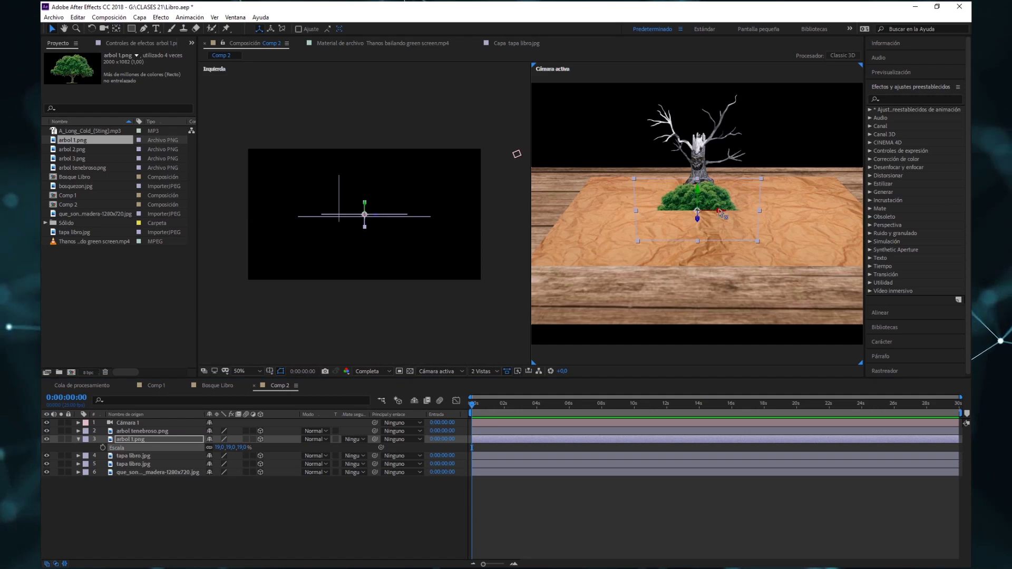
mouse_move(721, 212)
left_mouse_down()
mouse_move(621, 196)
mouse_move(615, 173)
left_mouse_up()
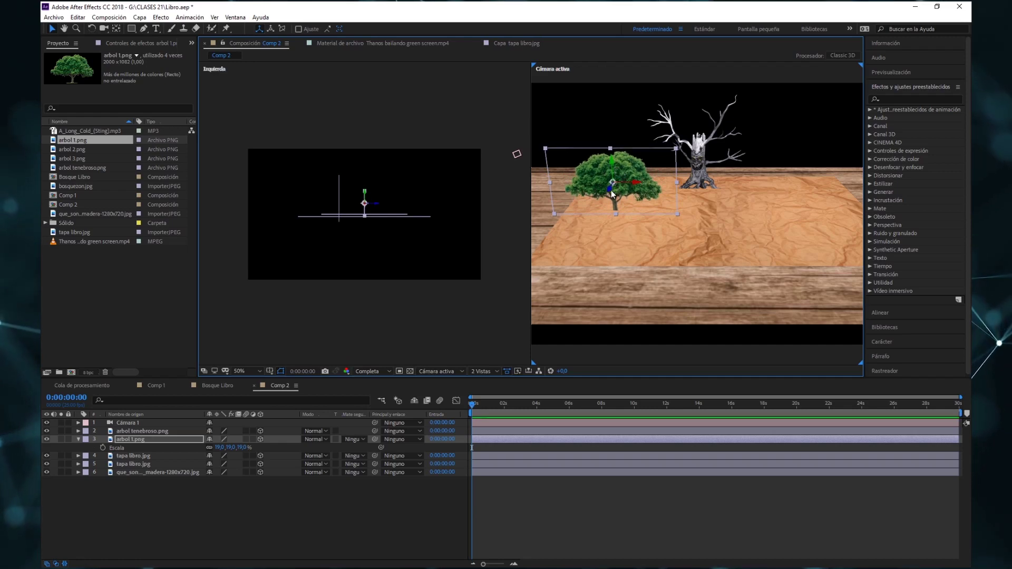
double_click(630, 184)
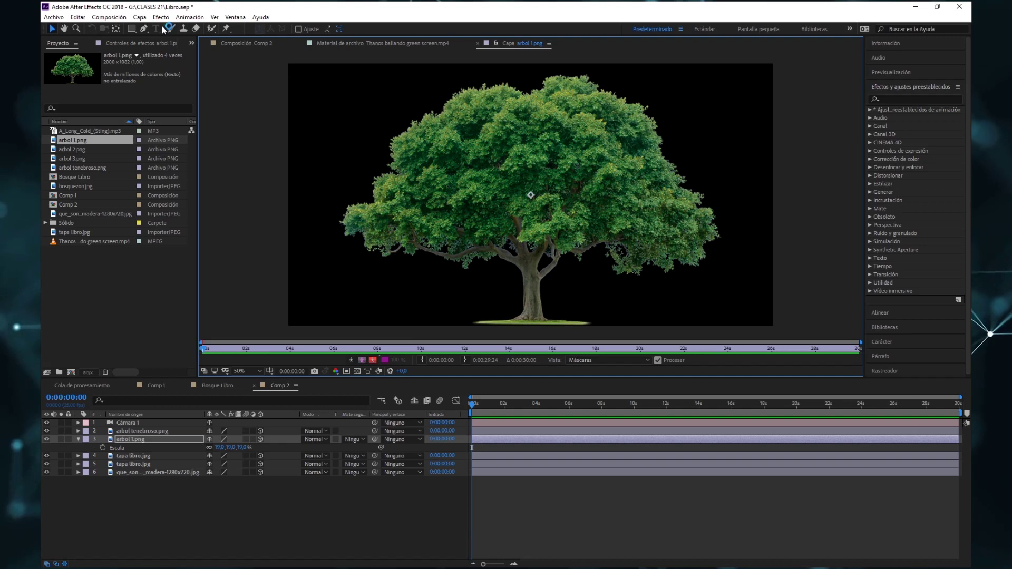
Step: Drag arbol 1.png's anchor point down to the trunk base, then return to Comp 2
left_click(117, 29)
left_click(133, 446)
left_click_drag(531, 196, 531, 213)
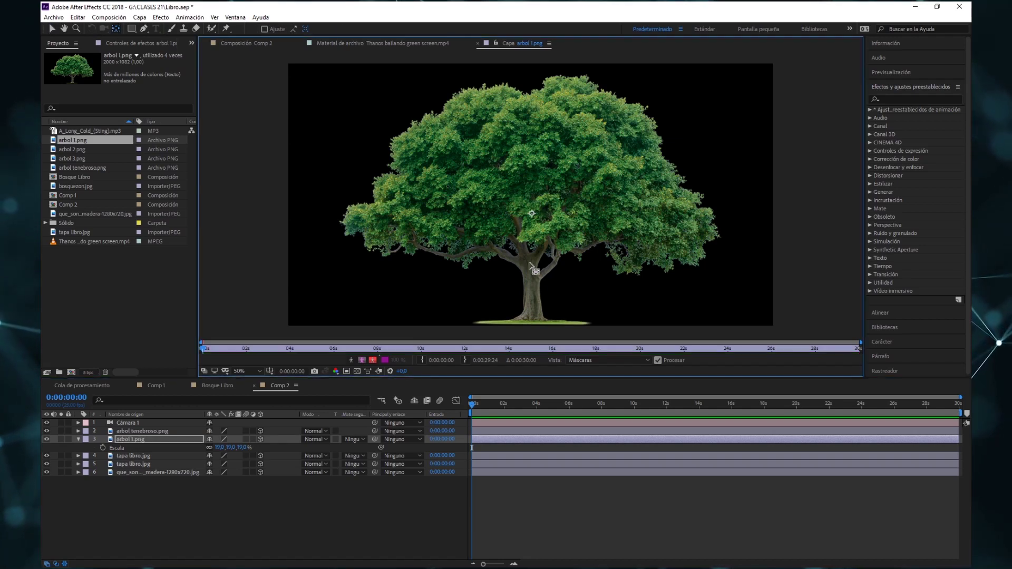
left_click_drag(536, 316, 532, 322)
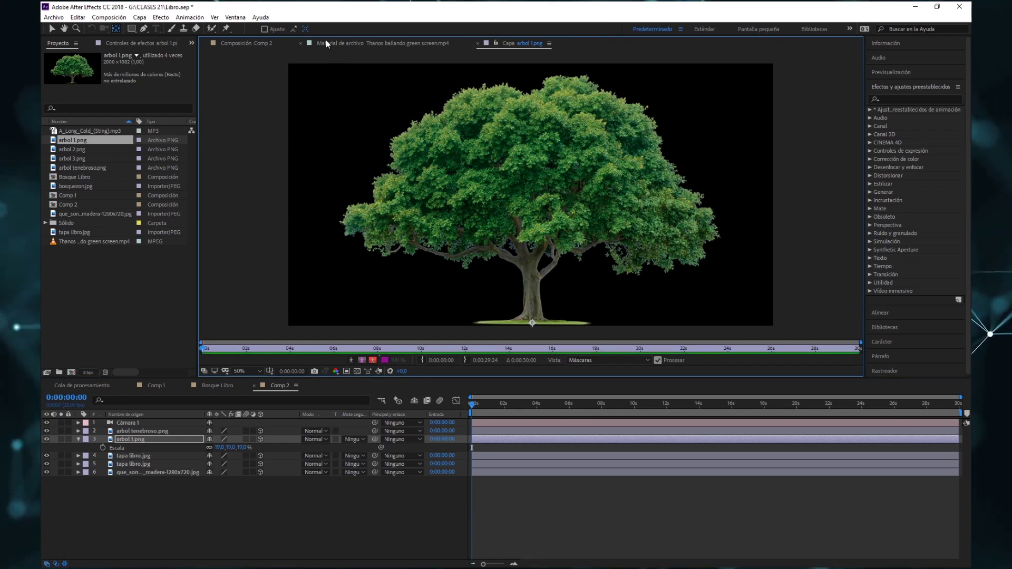
left_click(263, 43)
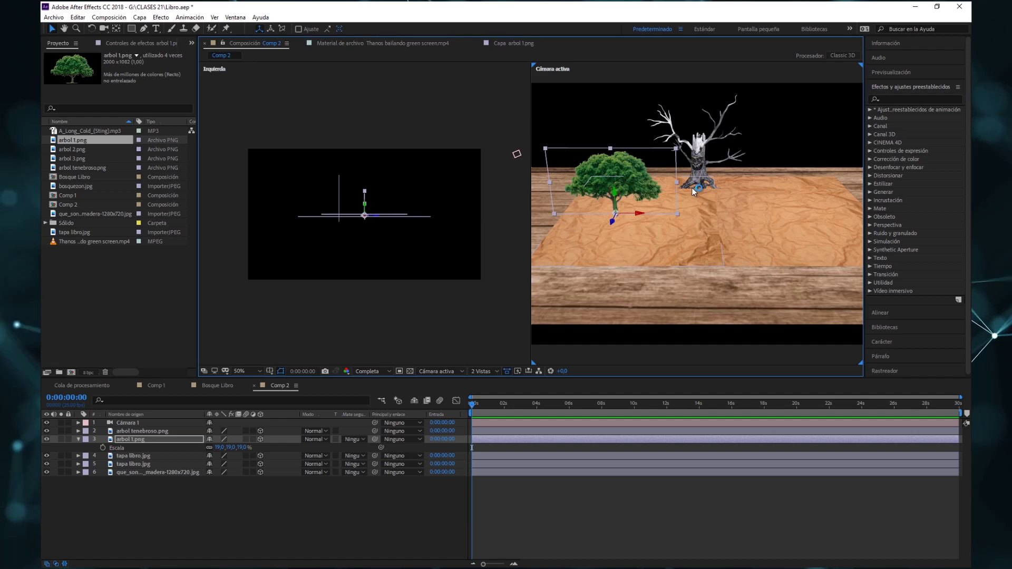
Step: Bring arbol 1.png nearer the camera, test its X and Z rotations, and leave both at 0°
left_click_drag(613, 221, 600, 273)
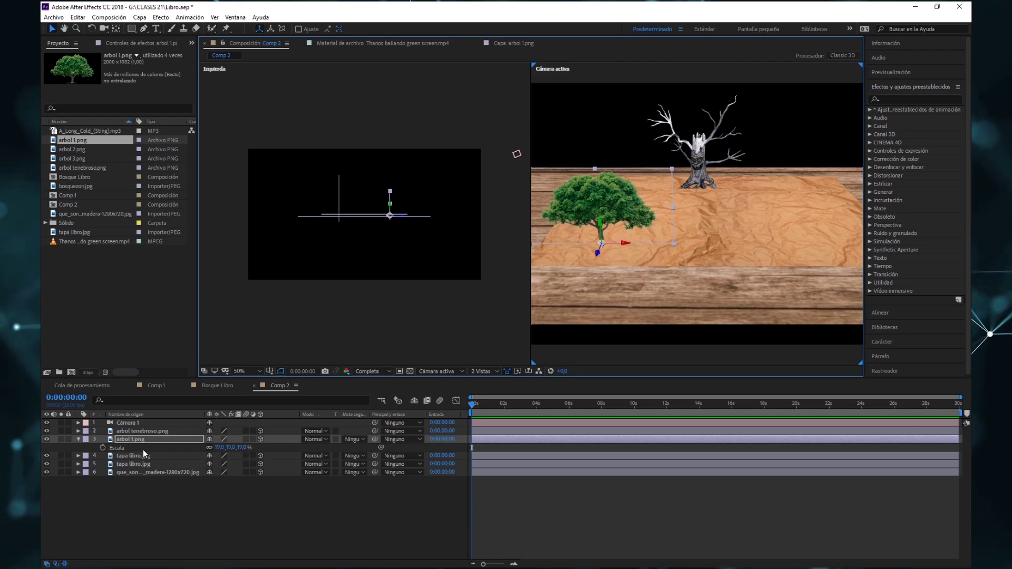
key("r")
left_click_drag(233, 447, 264, 454)
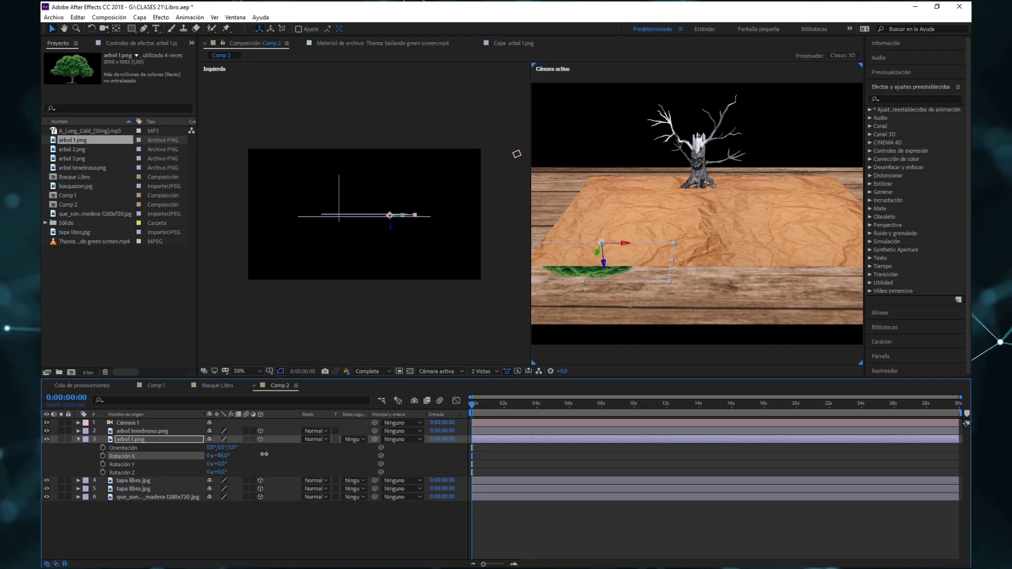
key("ctrl+z")
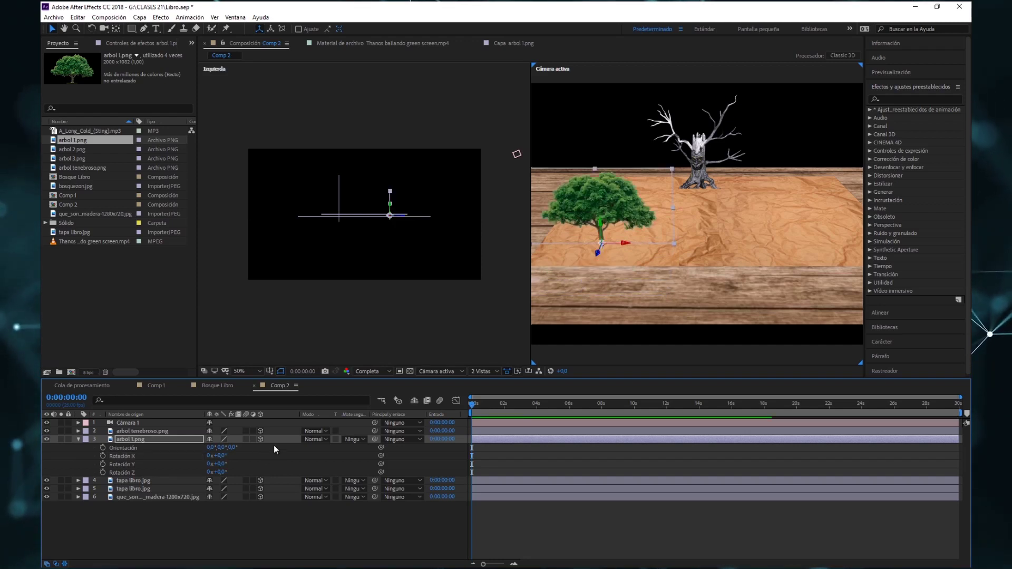
mouse_move(218, 472)
left_mouse_down()
mouse_move(320, 479)
mouse_move(233, 477)
left_mouse_up()
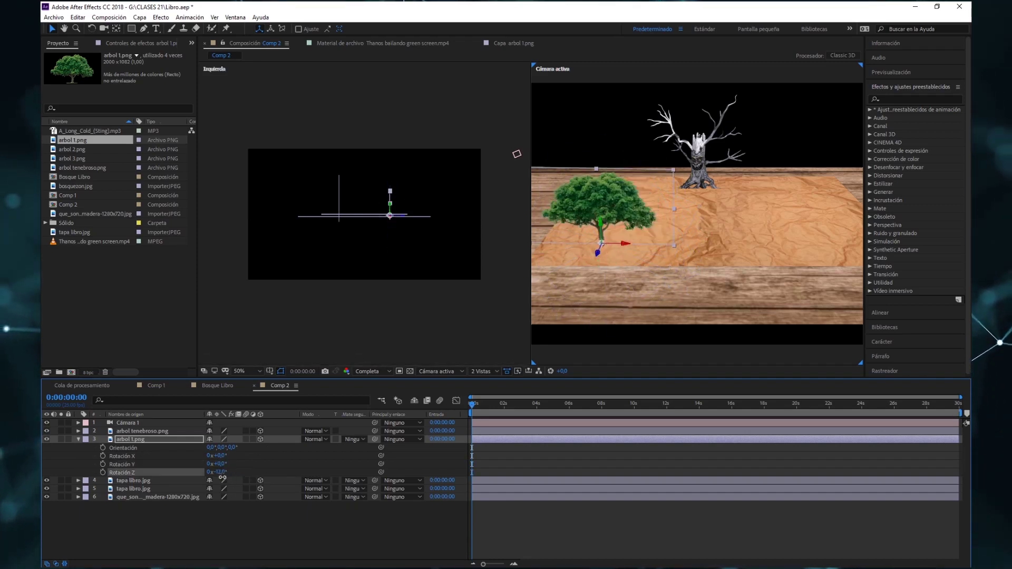
key("ctrl+z")
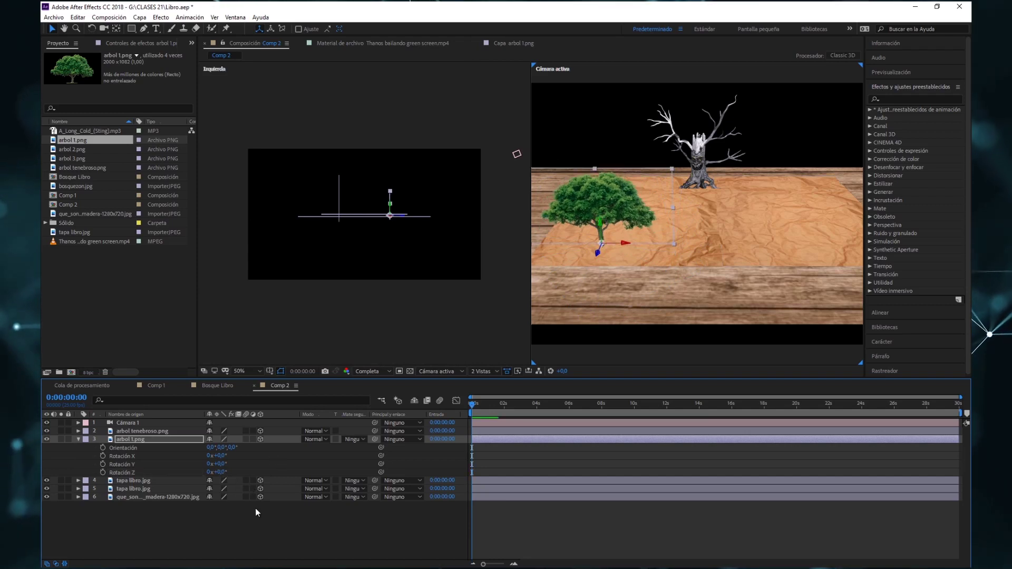
left_click(252, 516)
left_click(77, 439)
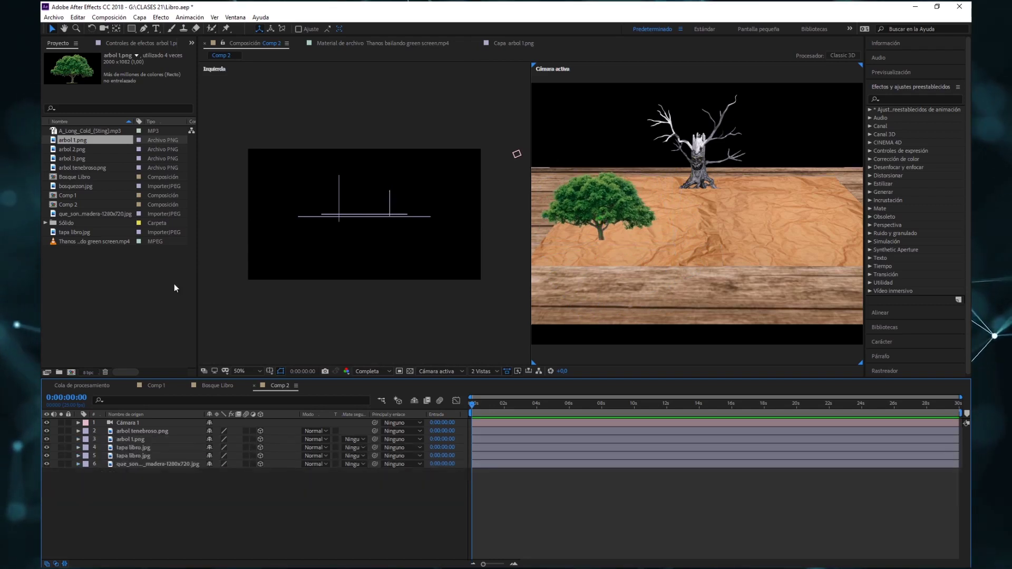
left_click(126, 294)
Step: Add arbol 2.png to Comp 2 above the wood layer as a 3D layer, shrunk and moved right
left_click_drag(74, 152, 199, 492)
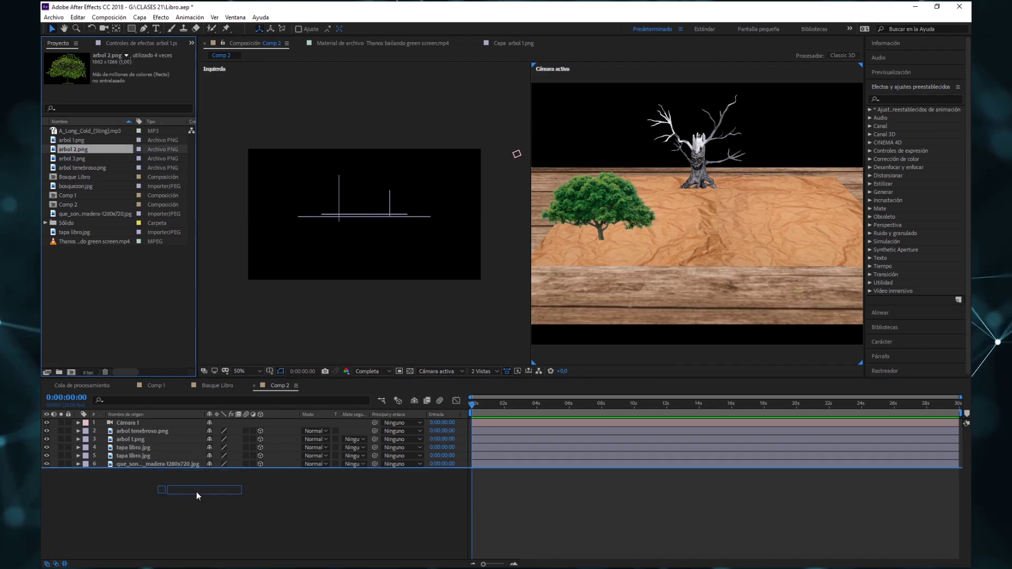
left_click_drag(141, 471, 141, 445)
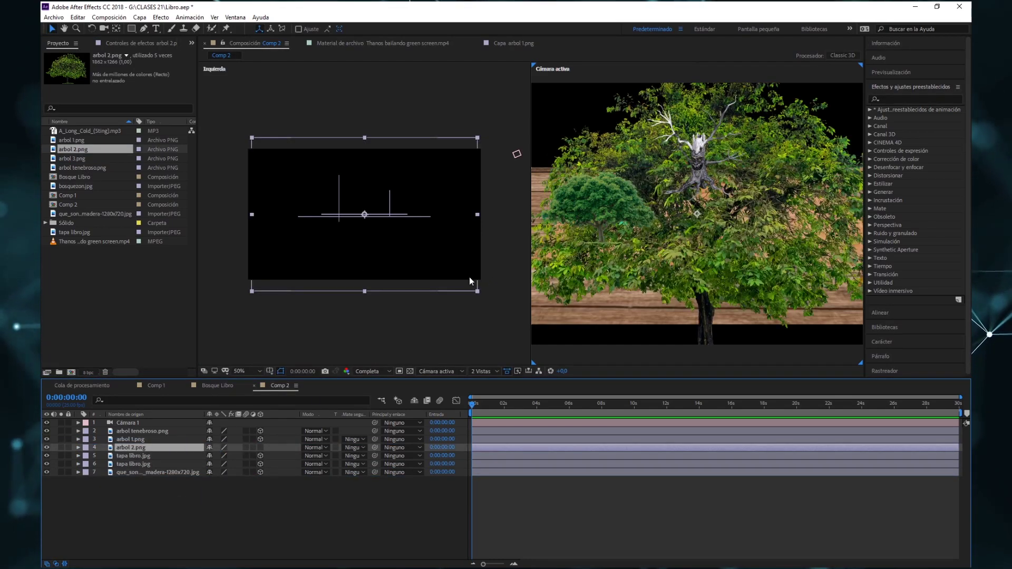
left_click(260, 447)
key("s")
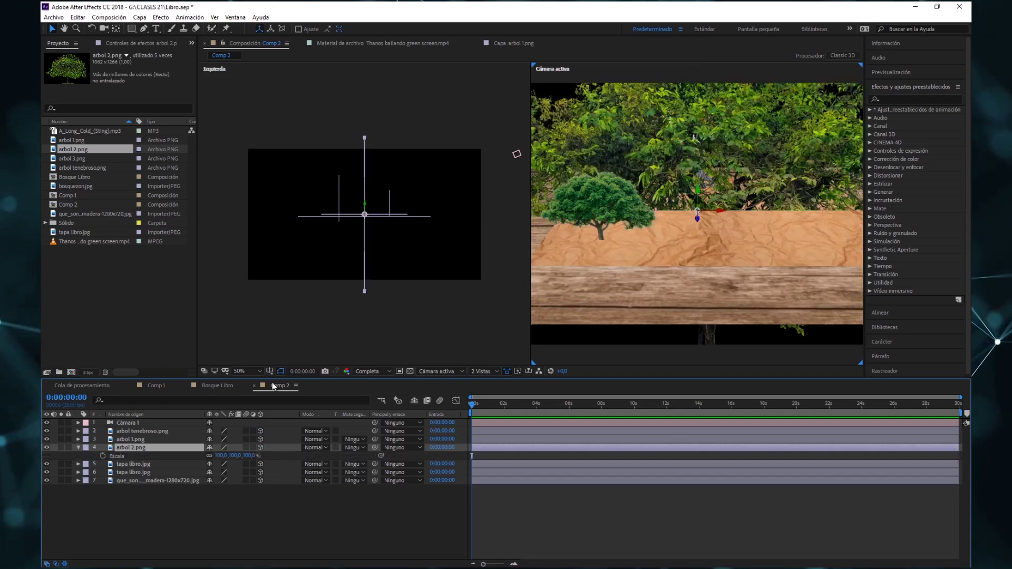
left_click_drag(223, 455, 209, 455)
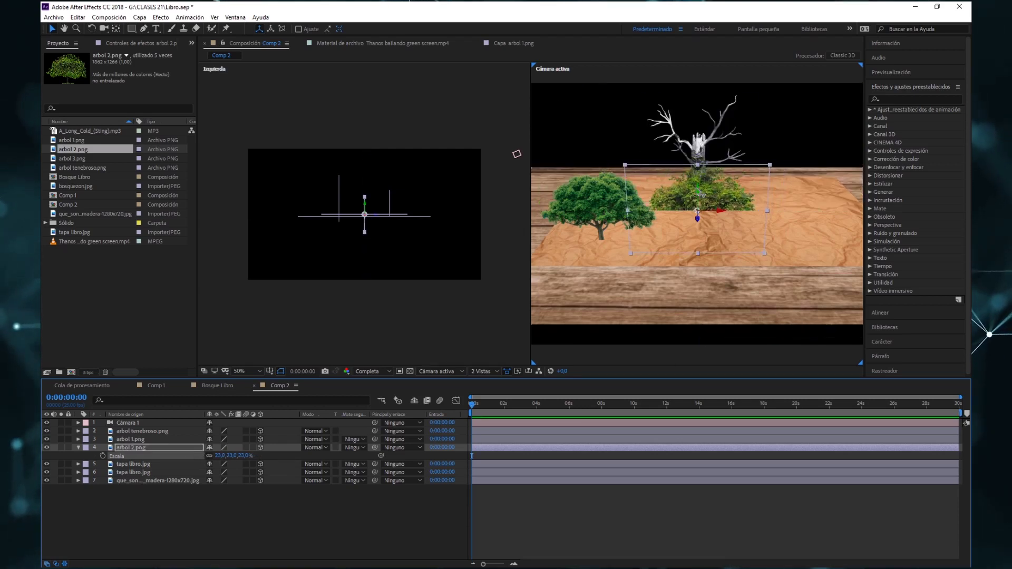
mouse_move(700, 194)
left_mouse_down()
mouse_move(697, 143)
mouse_move(793, 167)
left_mouse_up()
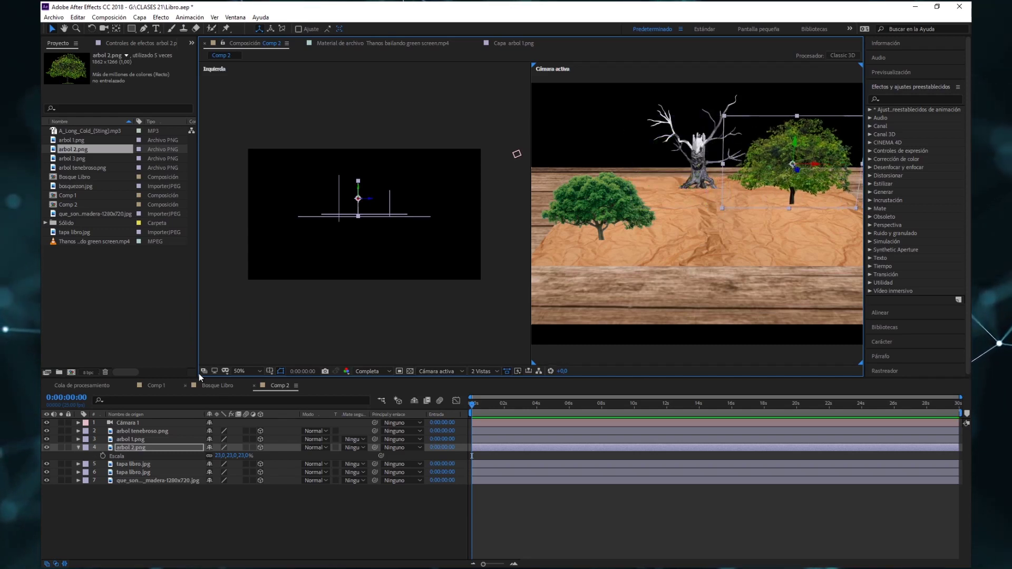
Step: Shrink arbol 2.png further to 16% scale and nudge it slightly down in the left view
key("s")
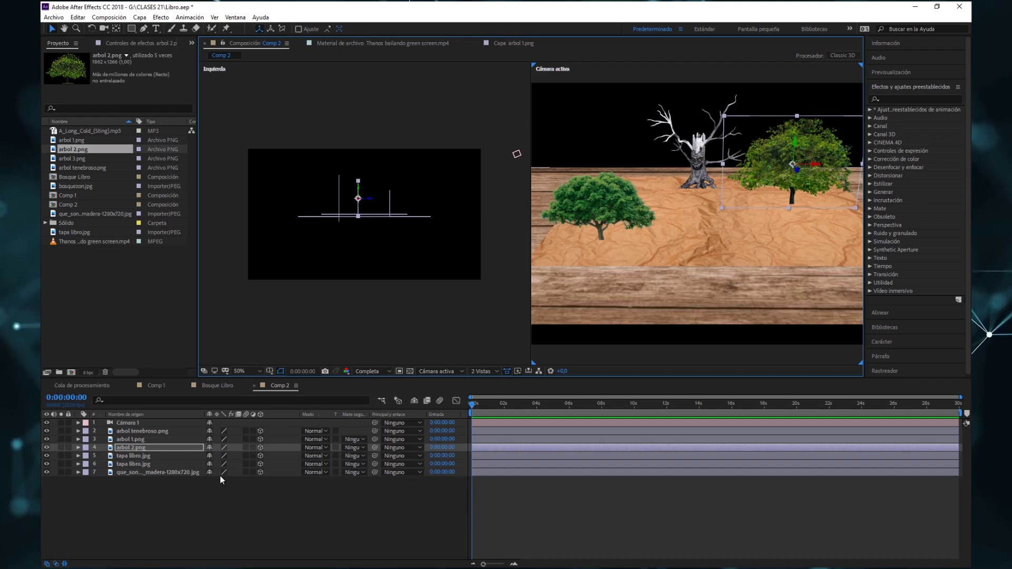
key("s")
mouse_move(238, 456)
left_mouse_down()
mouse_move(227, 455)
mouse_move(235, 456)
left_mouse_up()
scroll(363, 194, "up", 2)
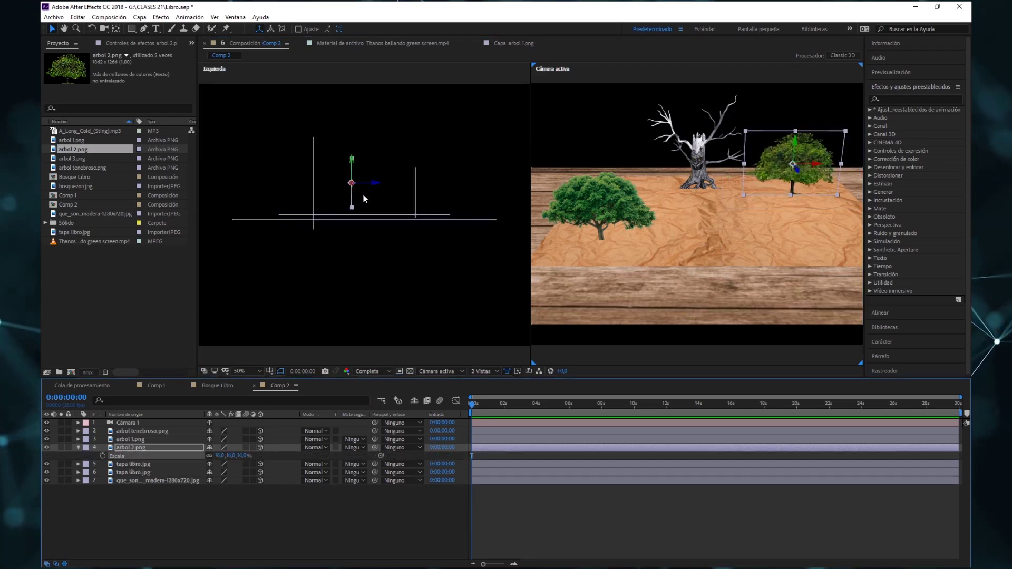
scroll(327, 146, "up", 2)
scroll(364, 159, "down", 3)
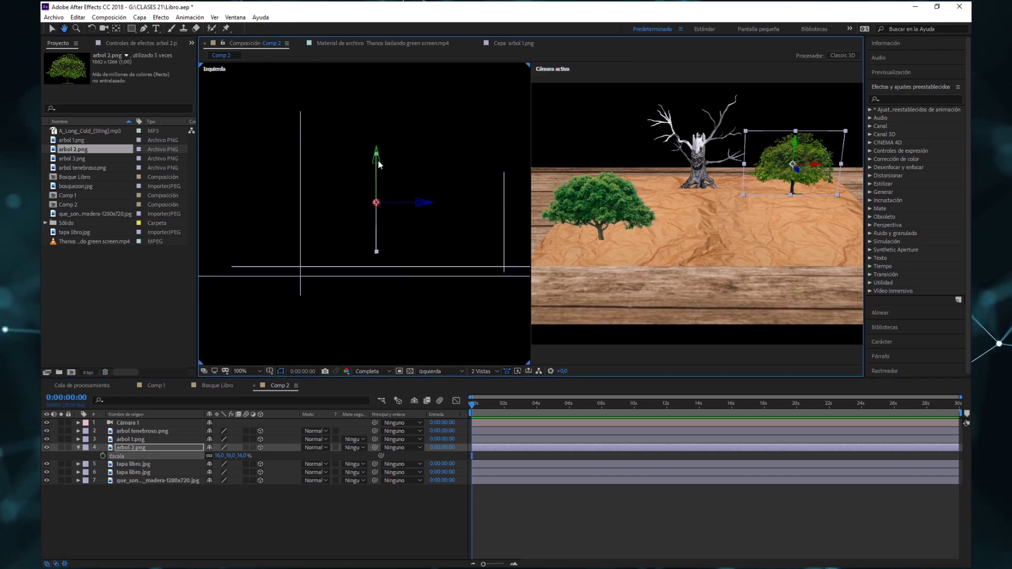
left_click(378, 161)
left_click(377, 175)
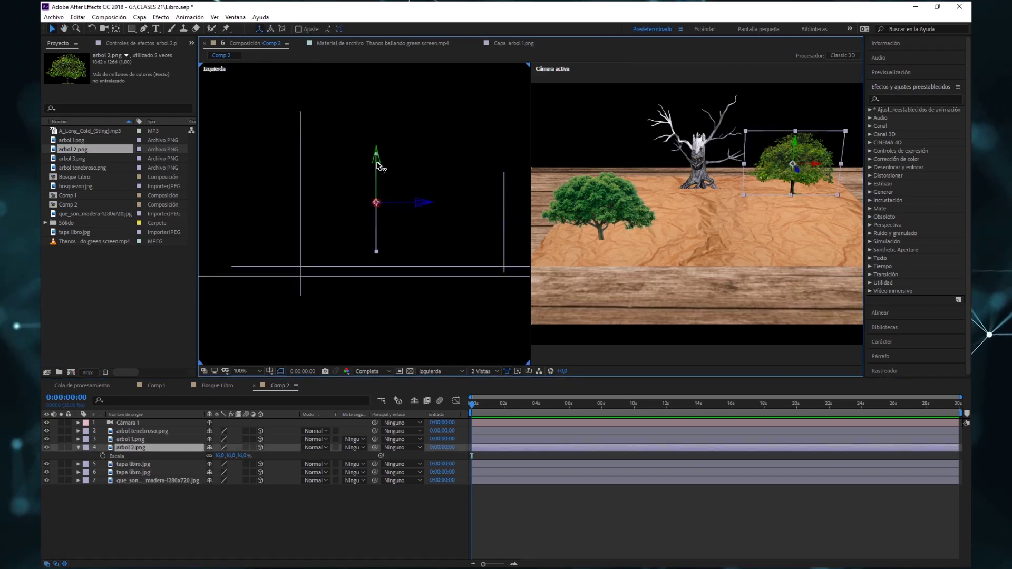
key("Down")
key("Down")
key("Down")
key("Down")
key("Down")
key("Down")
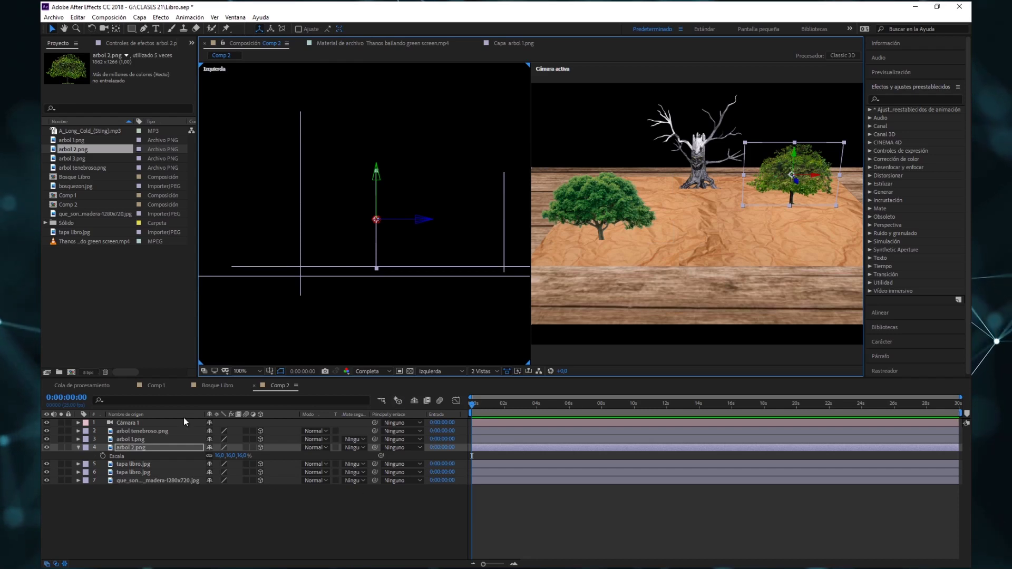
Step: View the arbol 2.png layer on its own, glance at the Thanos footage, then return to Comp 2
double_click(137, 447)
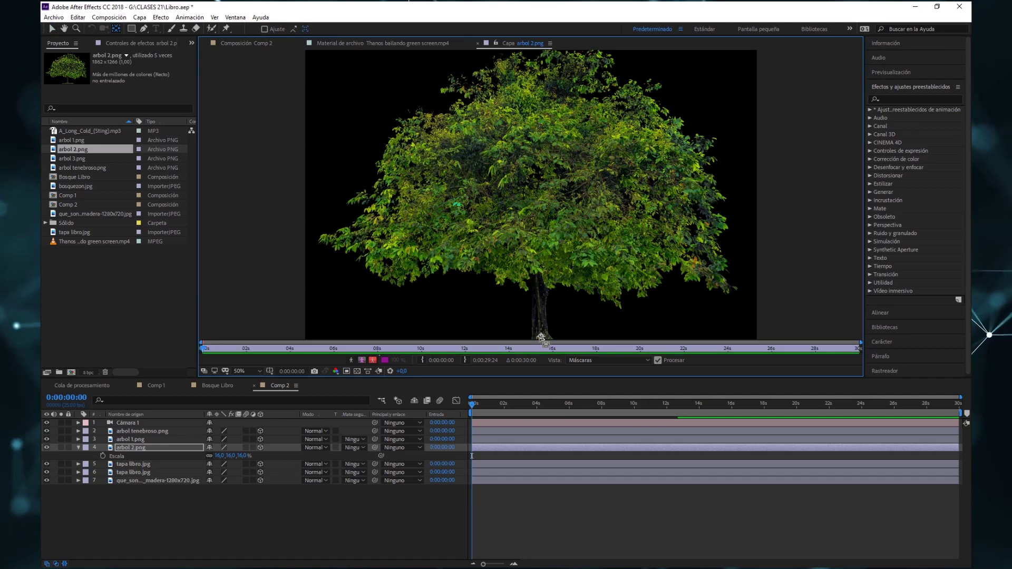
left_click(352, 44)
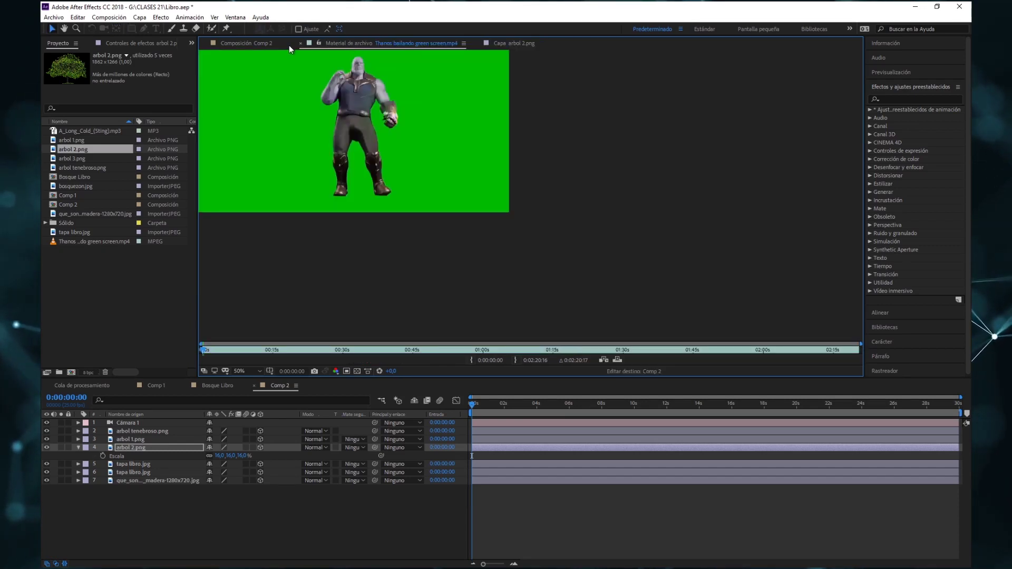
left_click(285, 46)
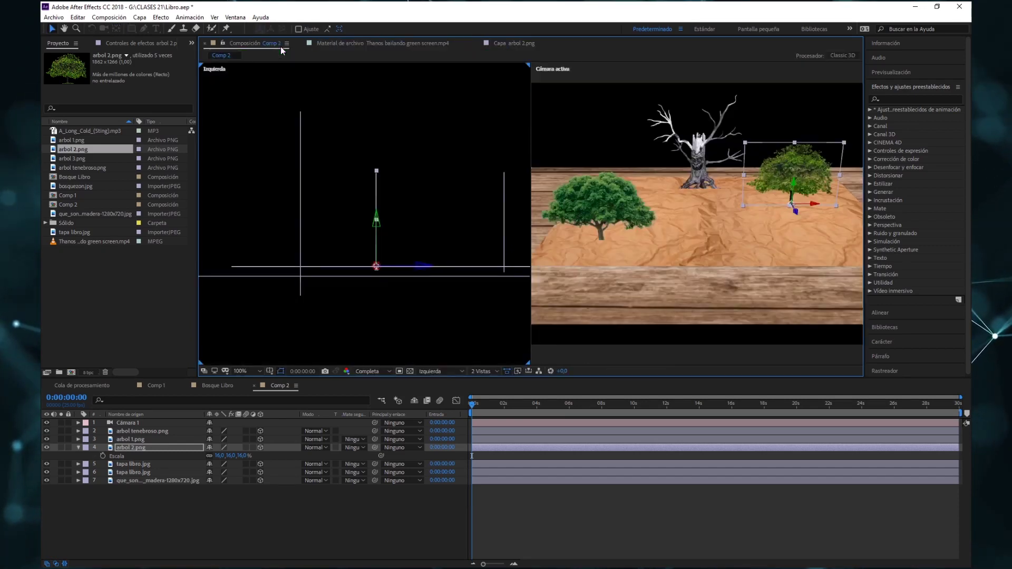
left_click(267, 526)
left_click(78, 448)
left_click(101, 321)
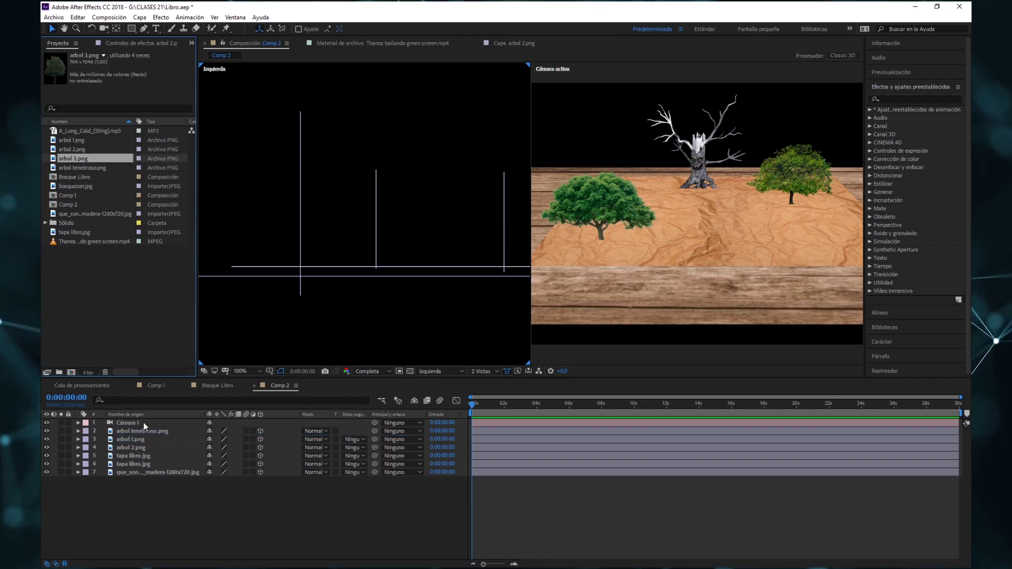
Step: Add arbol 3.png to Comp 2 as a 3D layer at 38% scale, placed back and left
left_click_drag(81, 157, 144, 436)
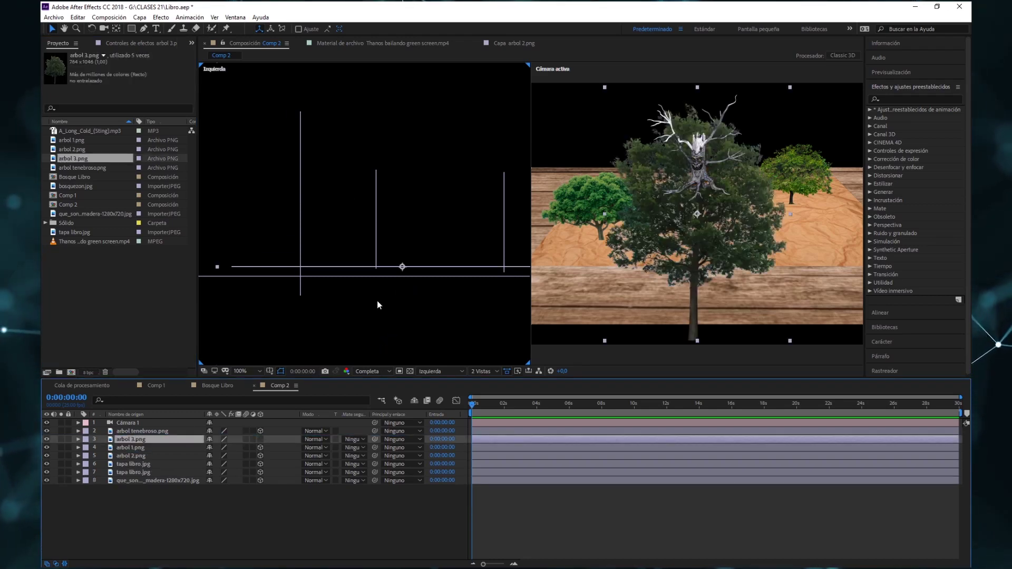
scroll(377, 300, "down", 2)
left_click(260, 439)
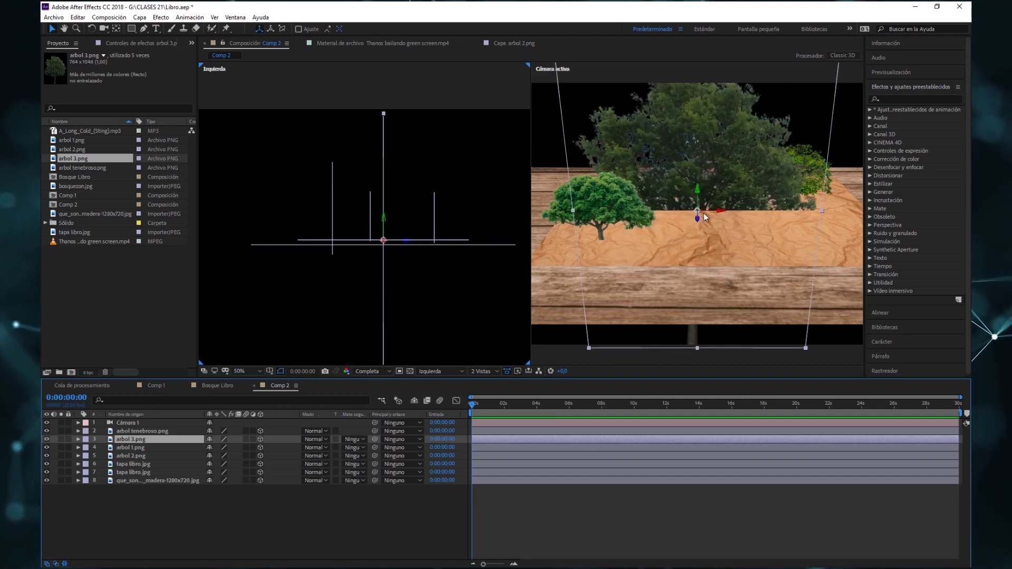
key("s")
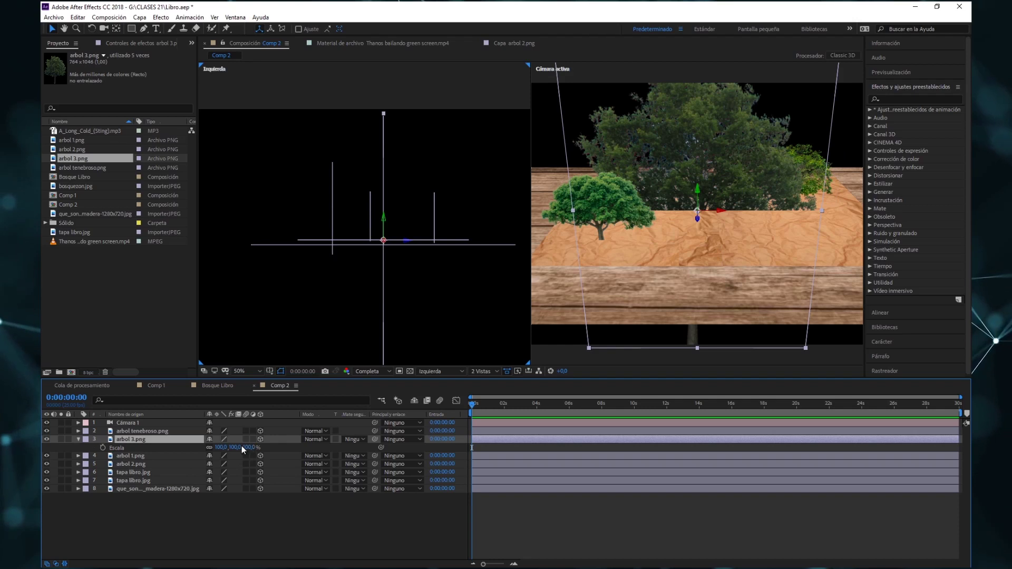
left_click_drag(244, 448, 211, 448)
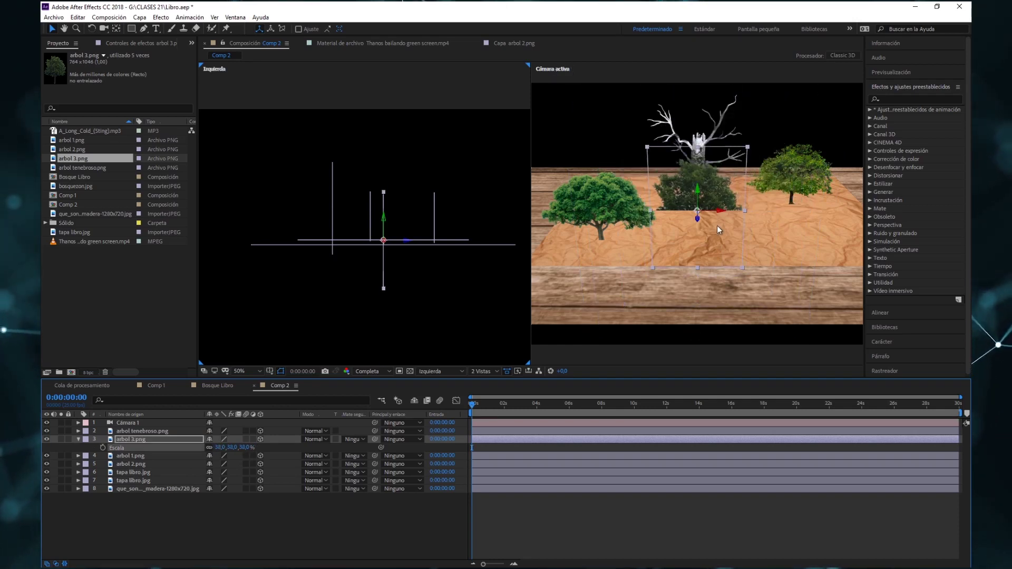
left_click_drag(720, 212, 678, 216)
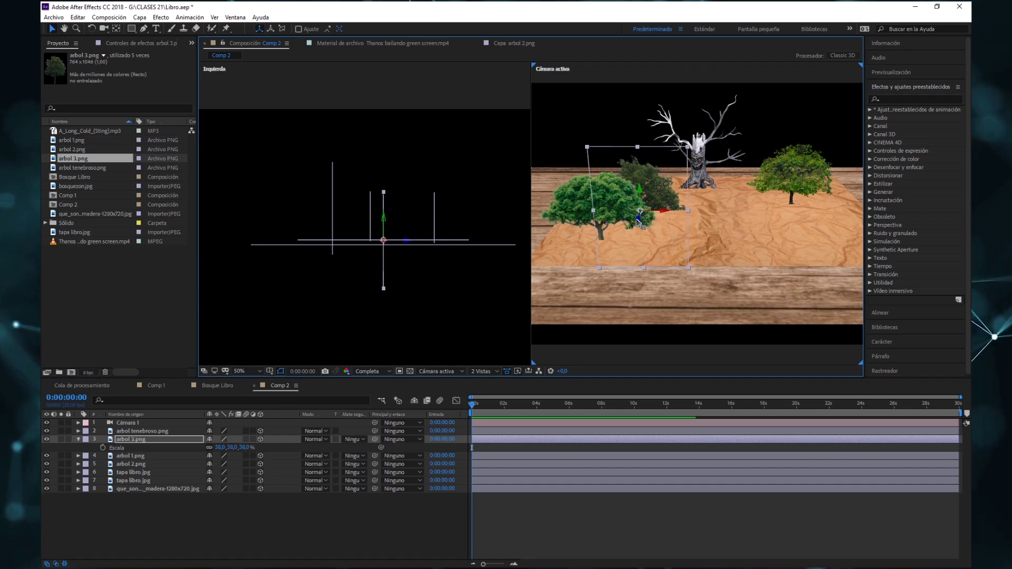
mouse_move(404, 244)
left_mouse_down()
mouse_move(379, 172)
mouse_move(380, 181)
left_mouse_up()
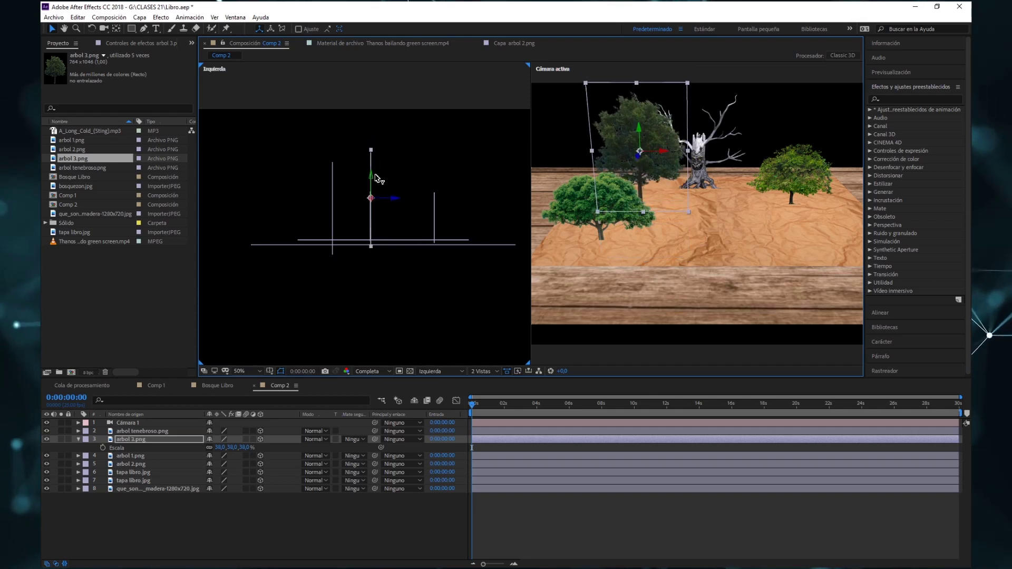
Step: Move arbol 3.png's anchor point to its trunk base with the Pan Behind tool
double_click(134, 442)
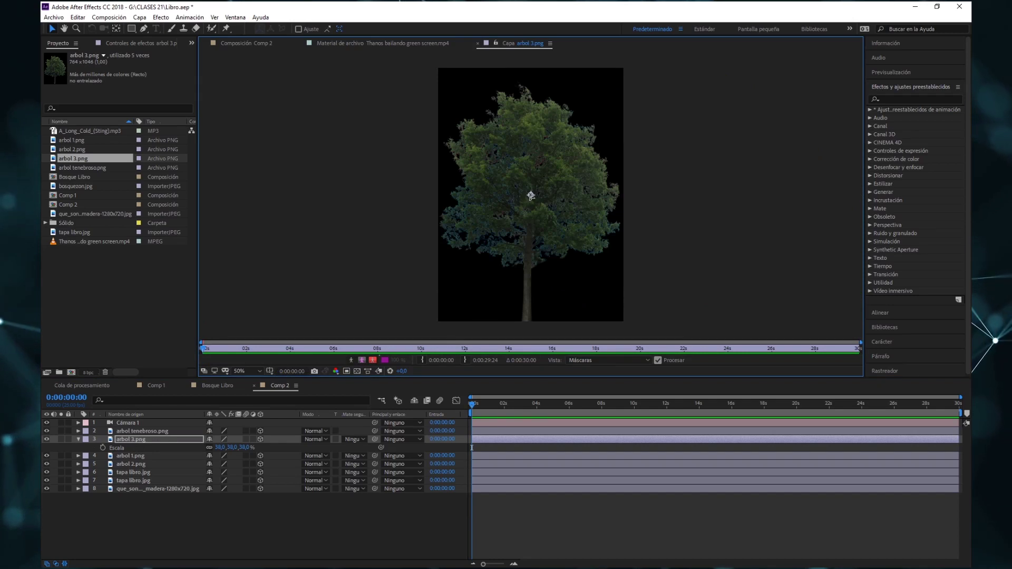
key("y")
left_click_drag(531, 195, 527, 321)
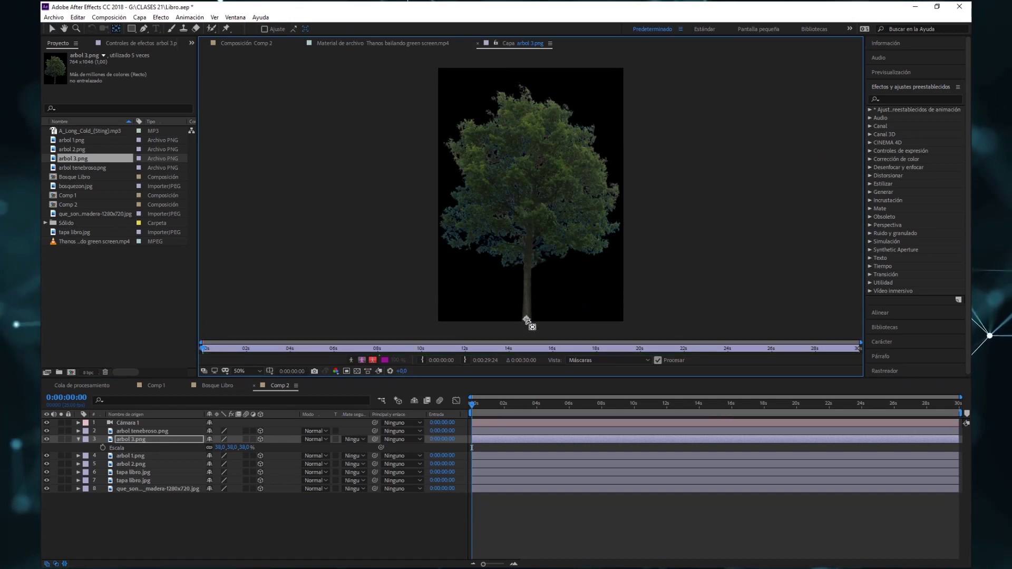
Step: Close the Thanos footage viewer and return to the Comp 2 views
left_click(413, 42)
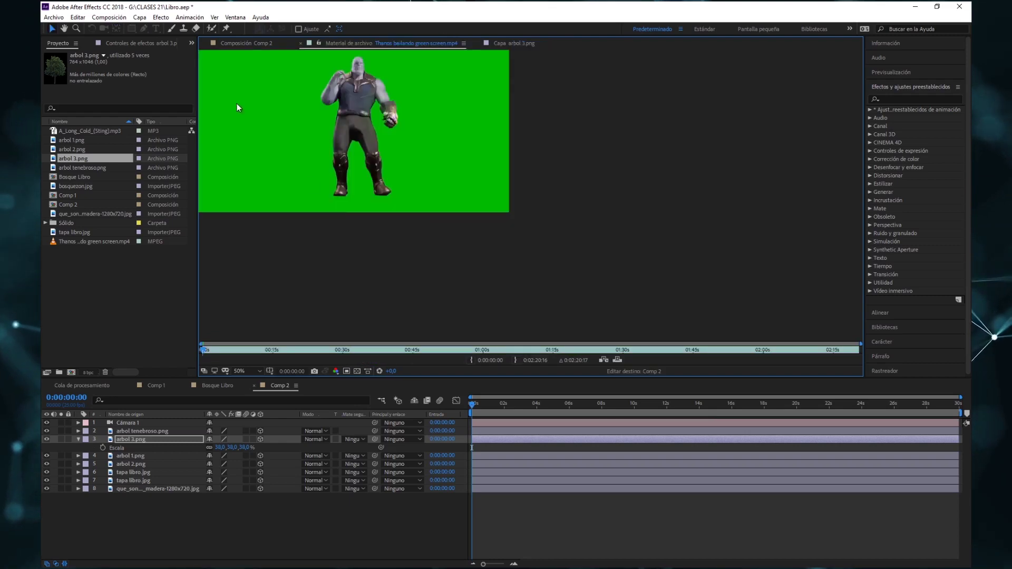
left_click(247, 42)
left_click(324, 42)
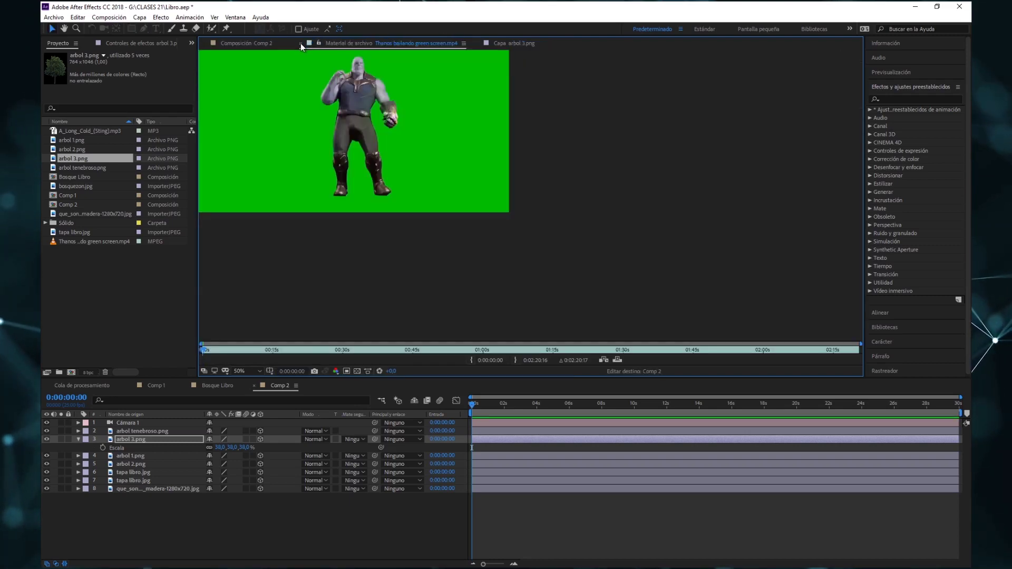
left_click(300, 43)
left_click(254, 44)
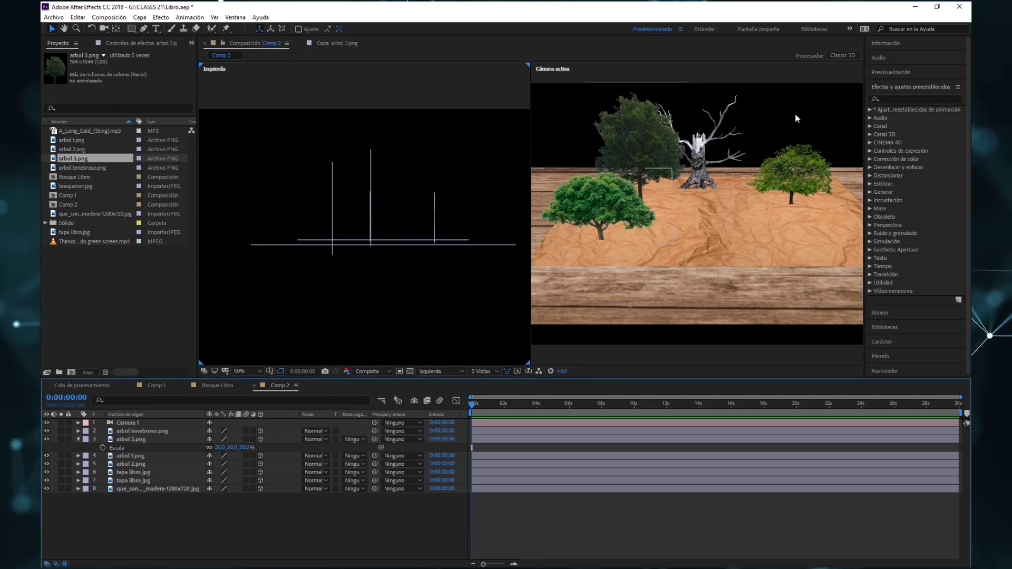
Step: Duplicate the arbol 1.png tree and move the copy to the right side of the paper
left_click(560, 224)
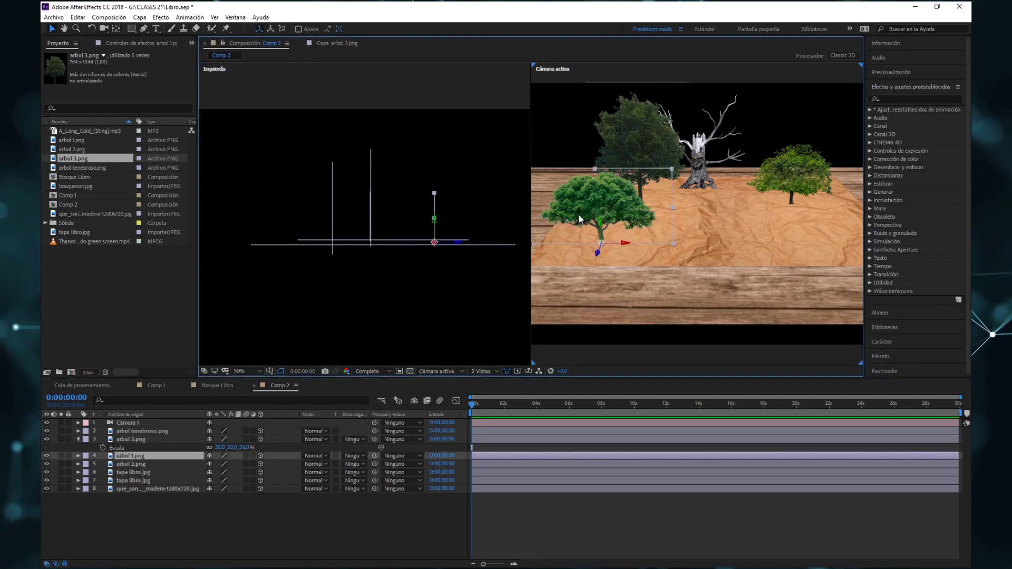
left_click(137, 514)
left_click(137, 454)
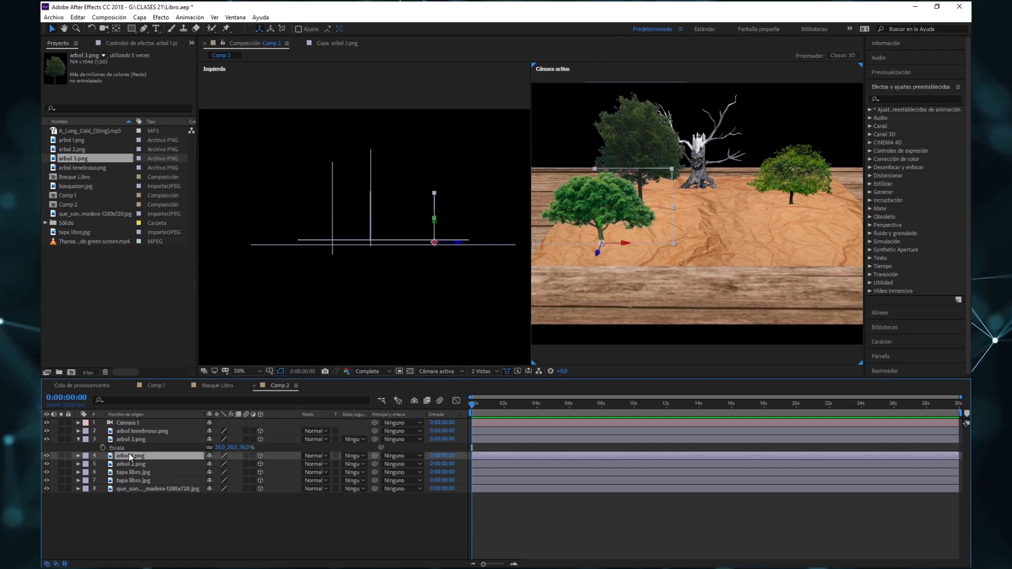
key("ctrl+d")
left_click_drag(626, 248, 755, 239)
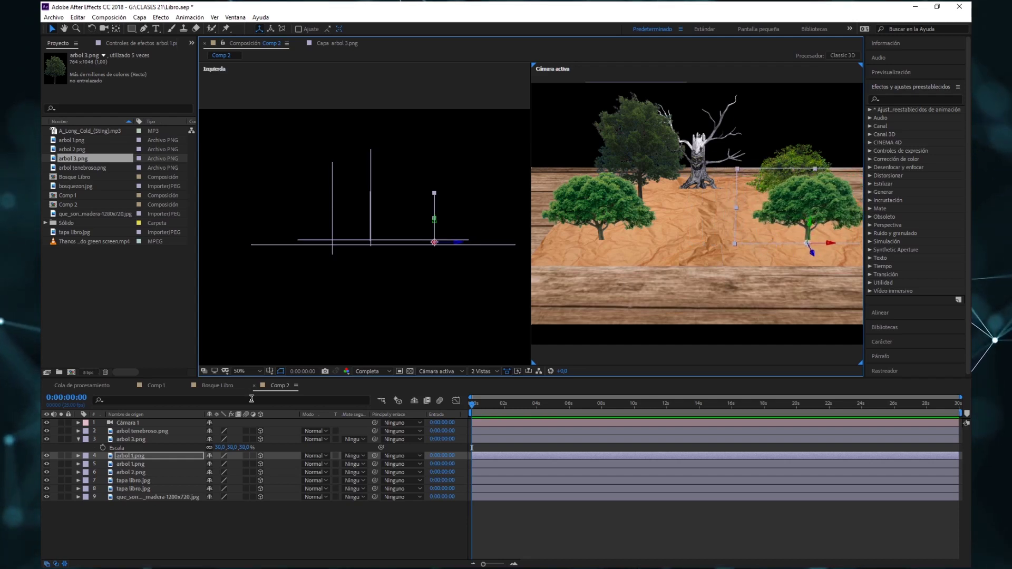
left_click(553, 528)
Step: Enlarge the wood background layer to about 180% scale and collapse the Scale rows
left_click(708, 306)
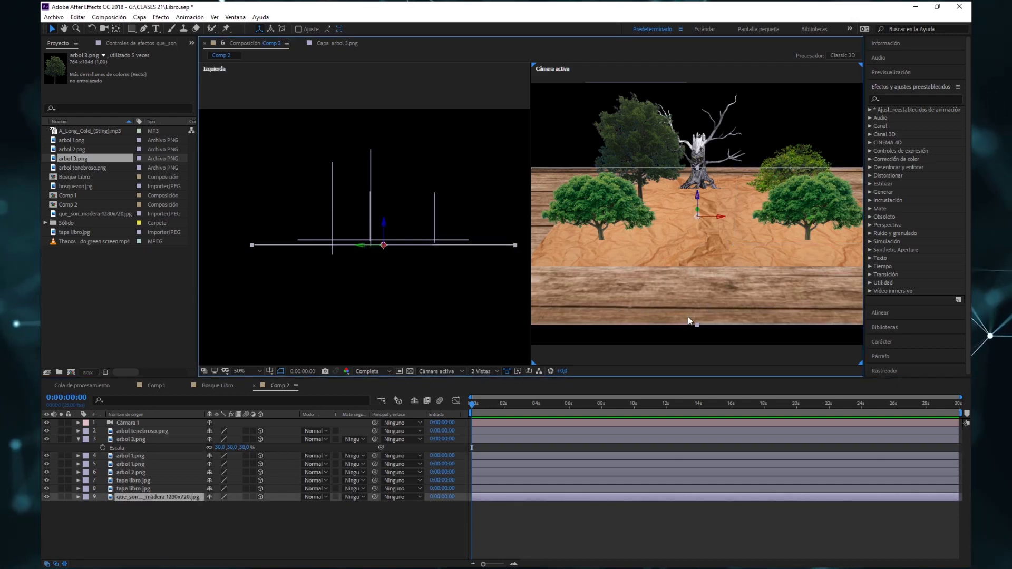
key("s")
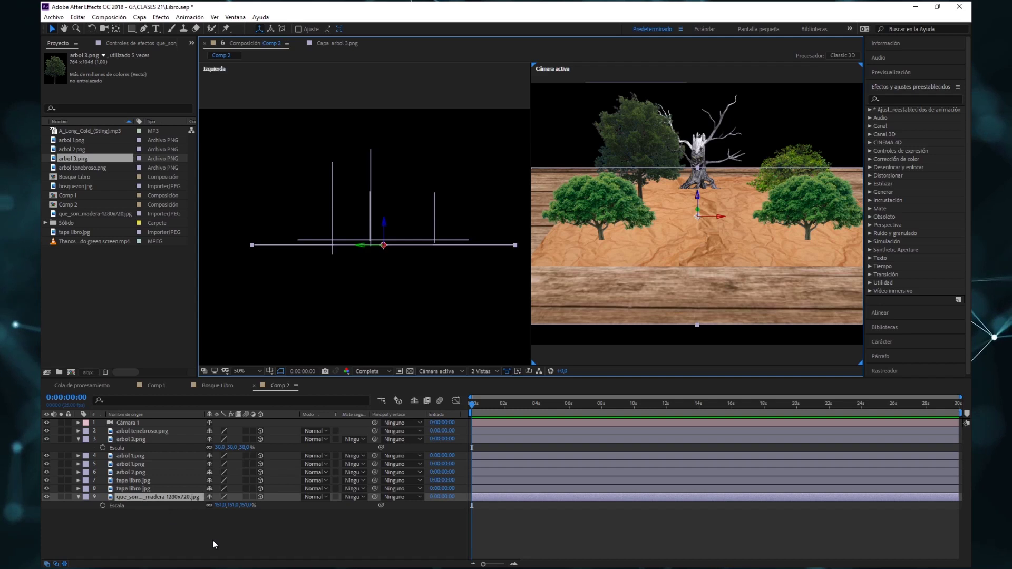
left_click_drag(225, 505, 236, 519)
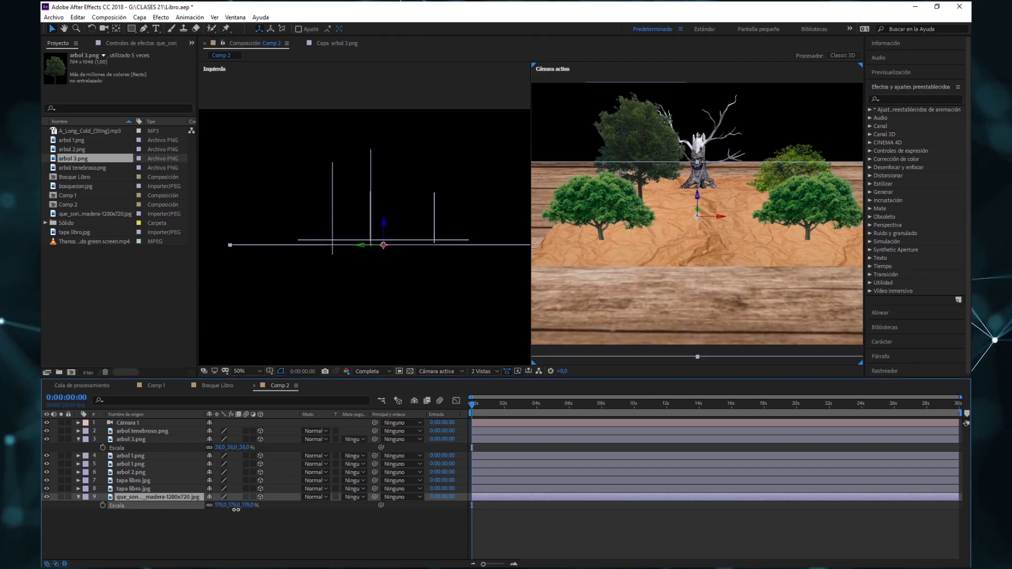
left_click(266, 534)
left_click(79, 498)
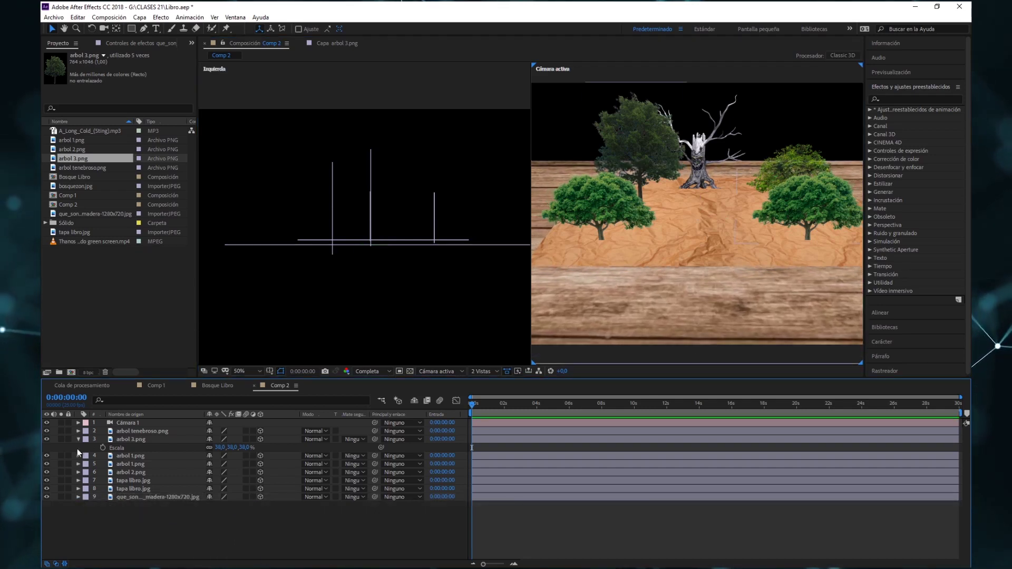
left_click(78, 439)
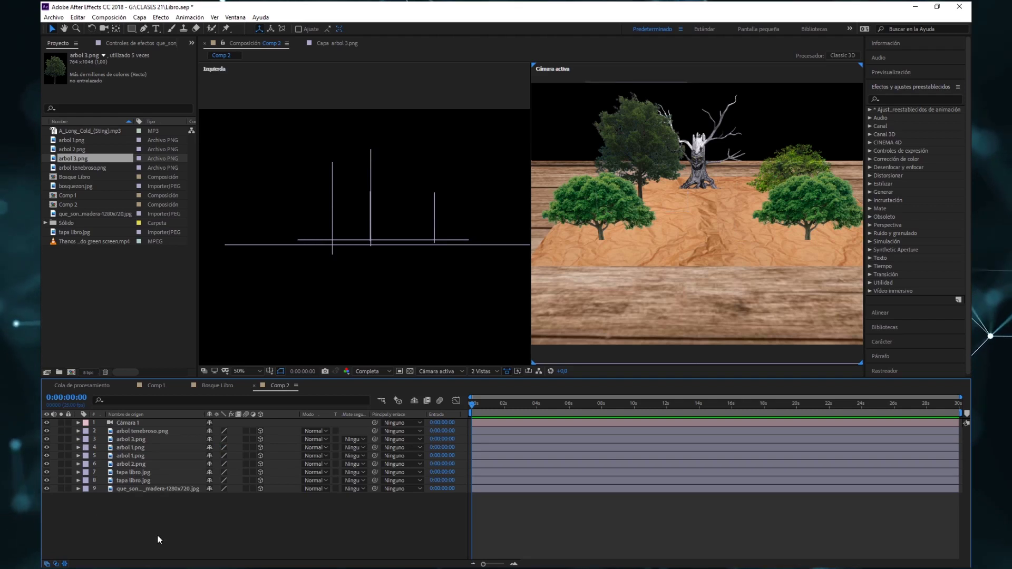
Step: Add bosquezon.jpg as a 3D layer pushed back behind the trees at 138% scale
left_click(104, 292)
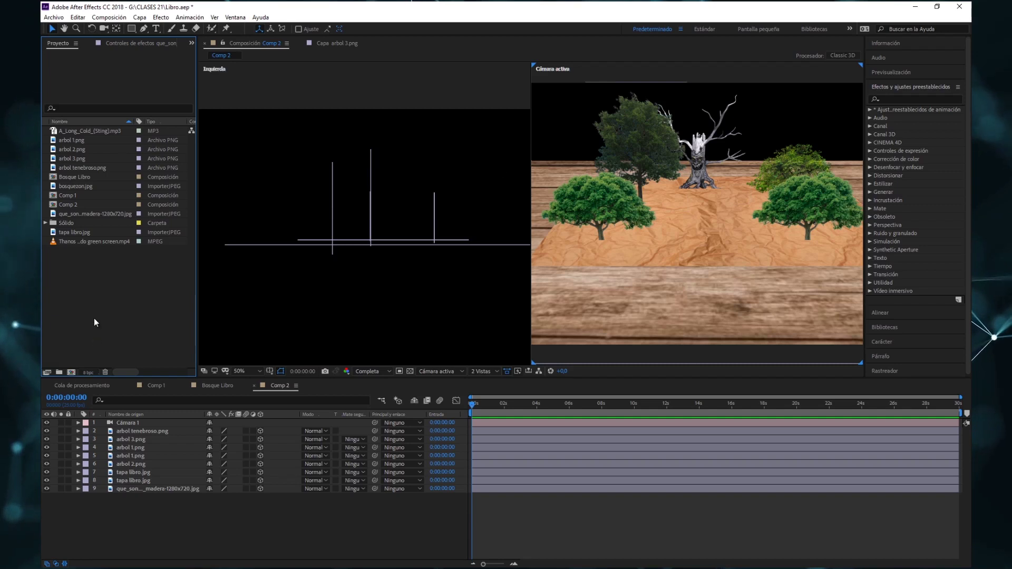
mouse_move(76, 214)
left_mouse_down()
mouse_move(138, 326)
mouse_move(106, 216)
mouse_move(156, 501)
left_mouse_up()
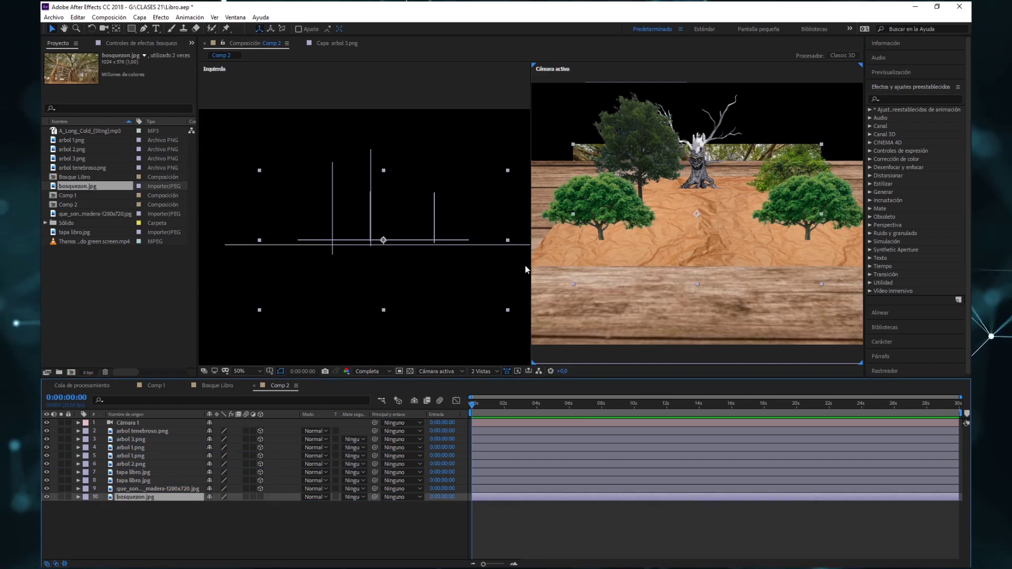
left_click(260, 497)
mouse_move(339, 243)
left_mouse_down()
mouse_move(226, 216)
mouse_move(235, 139)
left_mouse_up()
key("s")
left_click_drag(232, 504, 272, 502)
Step: Push the forest backdrop farther back and enlarge it to 218% scale
mouse_move(224, 129)
left_mouse_down()
mouse_move(229, 87)
mouse_move(258, 120)
left_mouse_up()
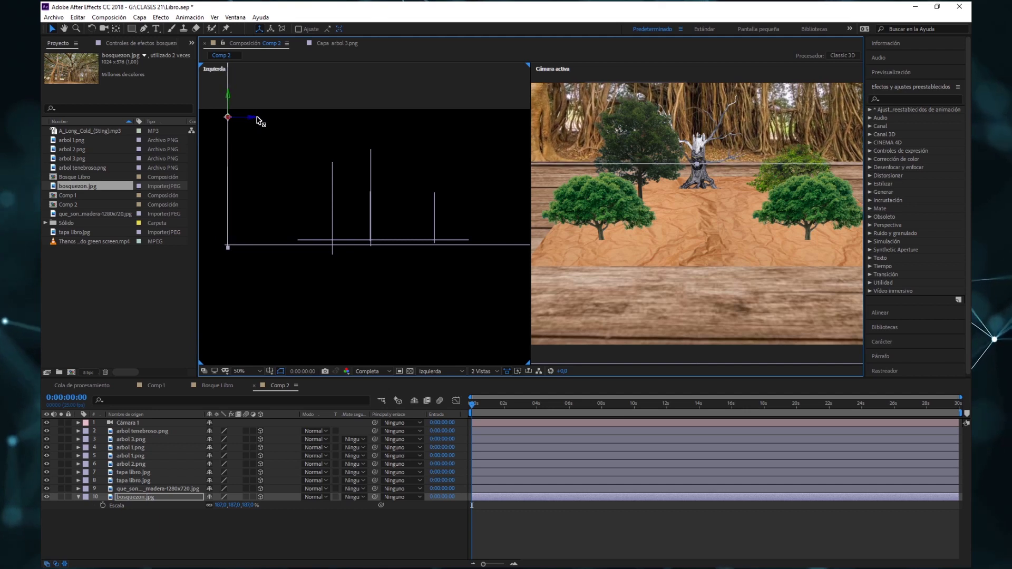
left_click(784, 79)
left_click(787, 148)
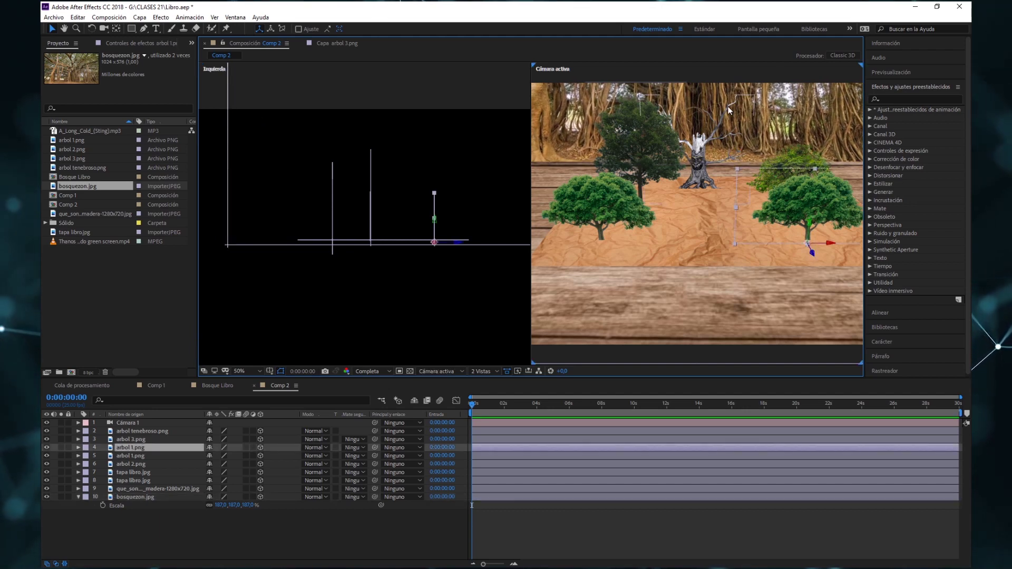
left_click(680, 255)
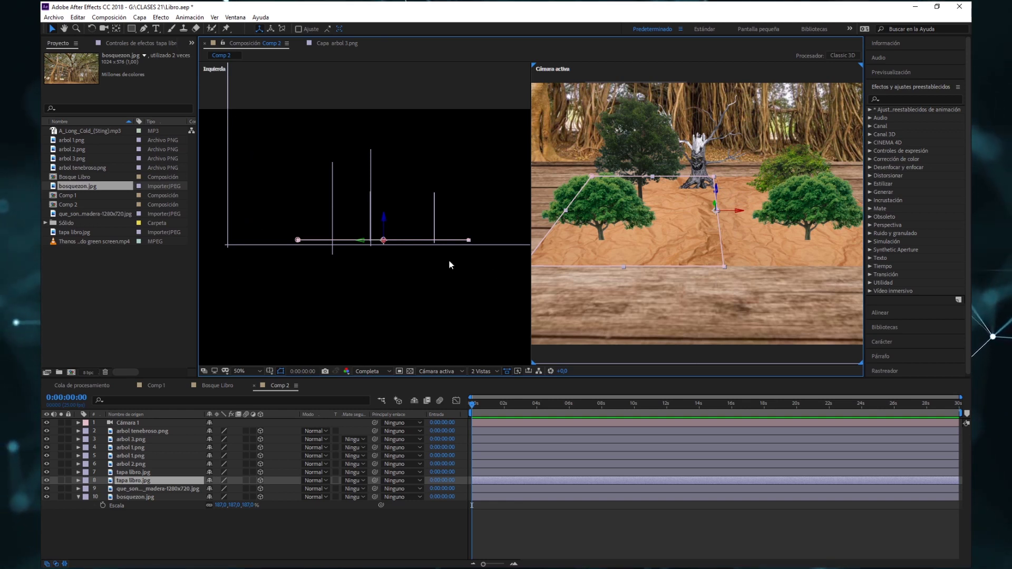
left_click(747, 302)
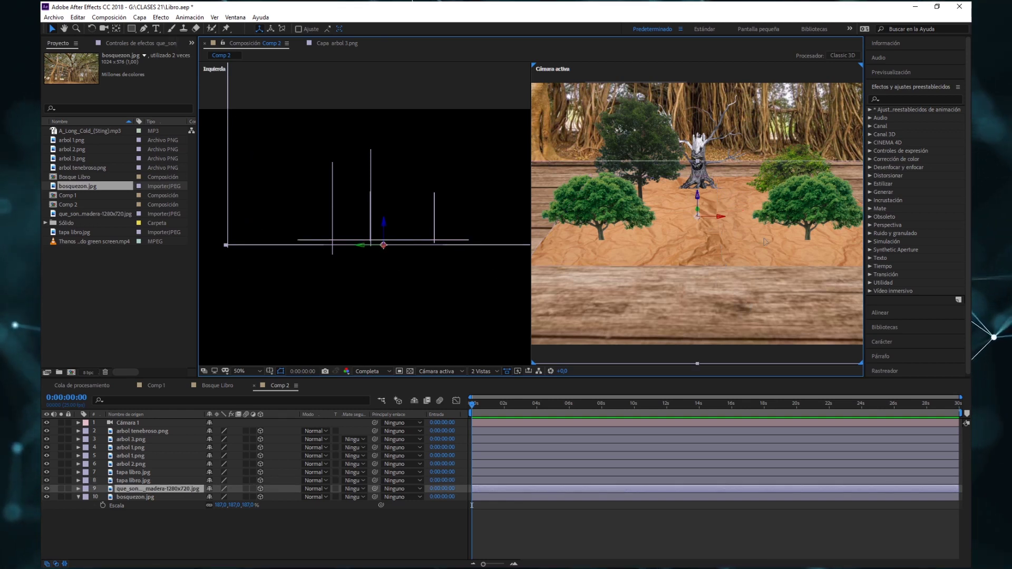
scroll(719, 217, "down", 2)
left_click(697, 314)
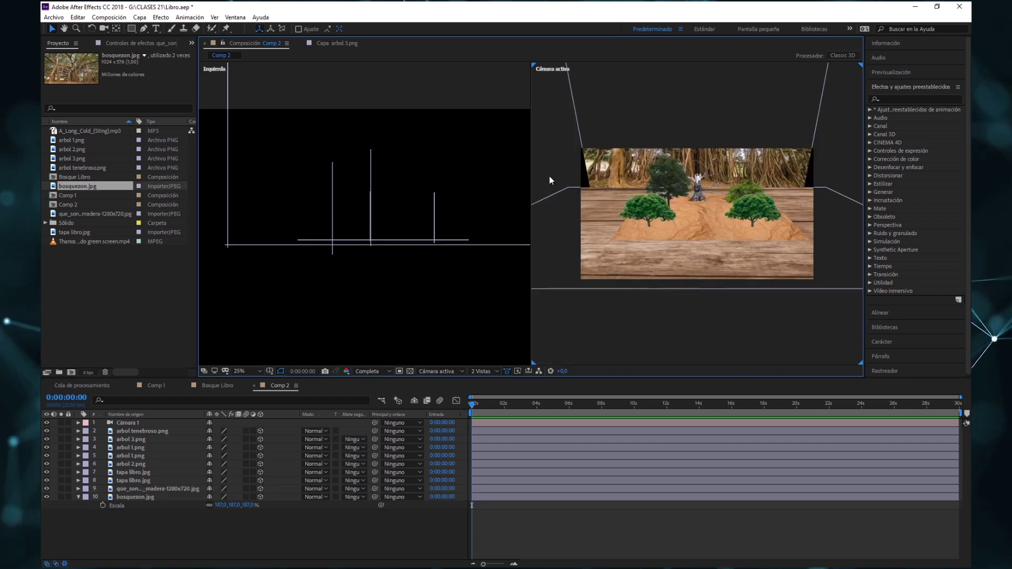
left_click(640, 157)
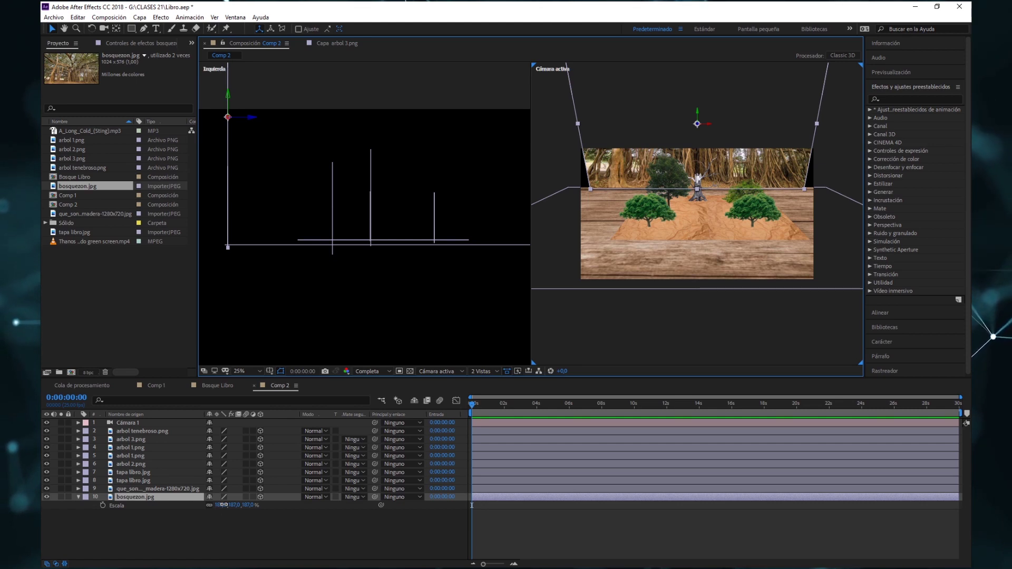
left_click_drag(223, 505, 238, 505)
scroll(695, 221, "up", 2)
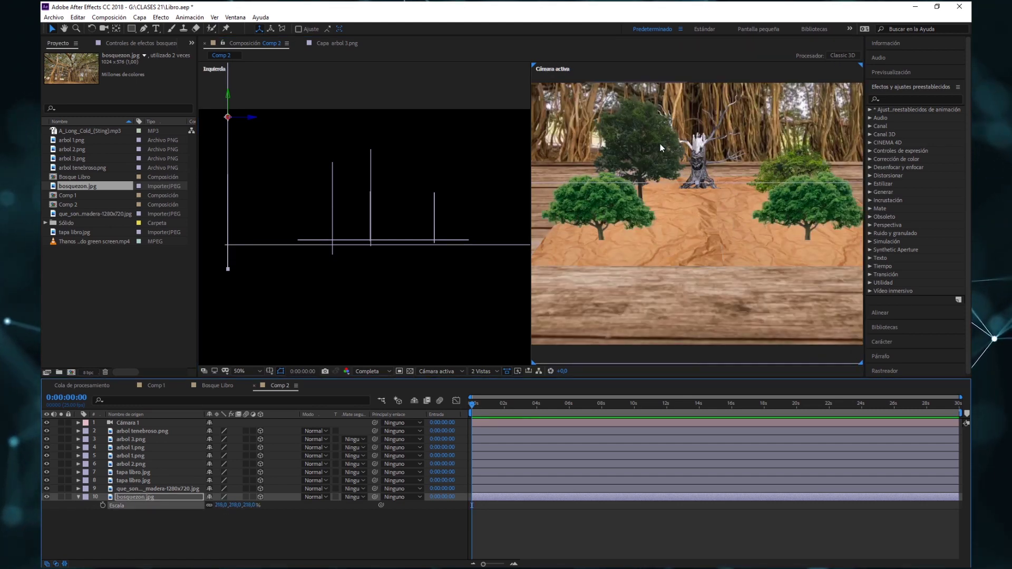
scroll(691, 223, "down", 2)
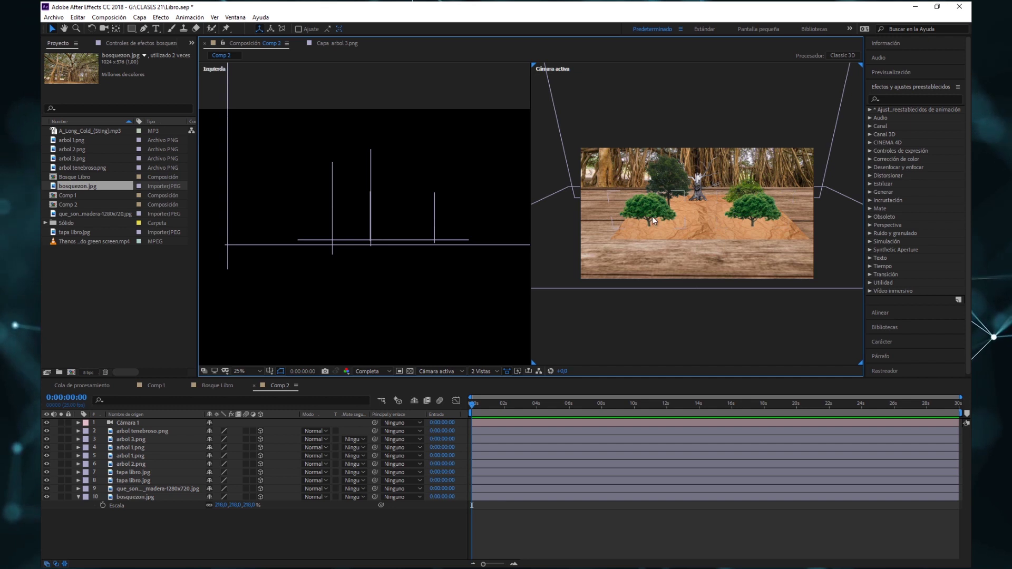
left_click(756, 182)
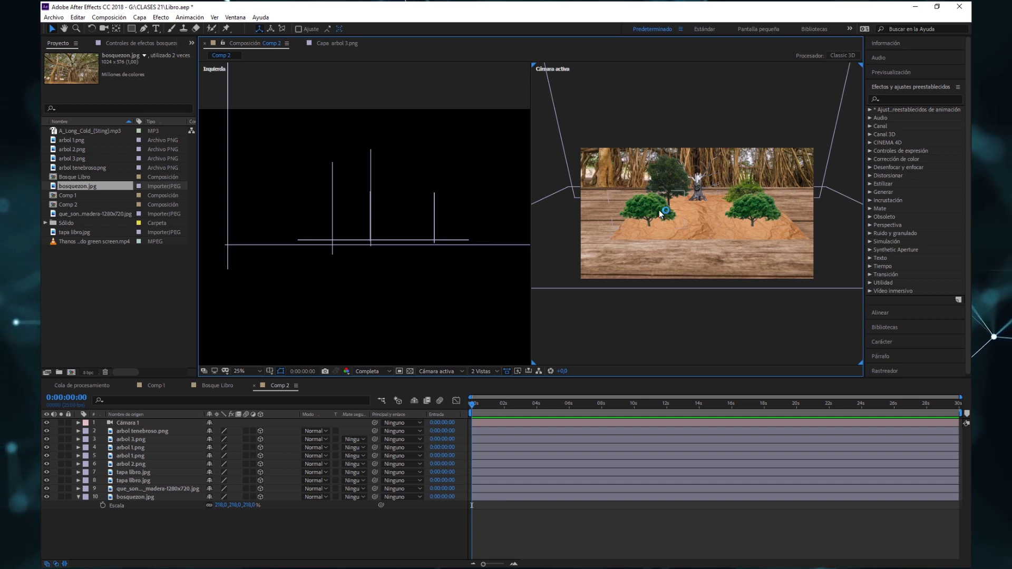
key("period")
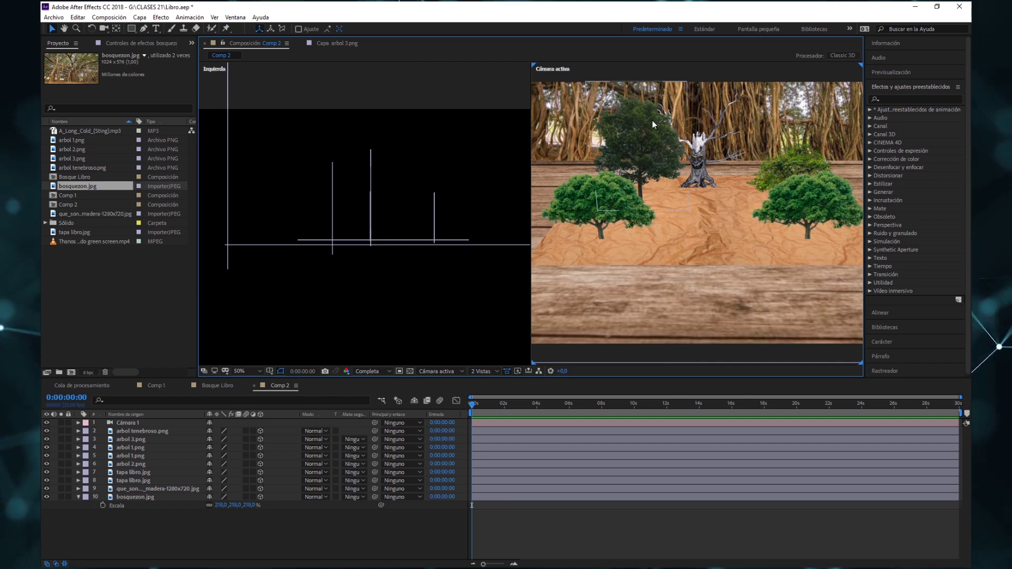
left_click(707, 204)
left_click(703, 170)
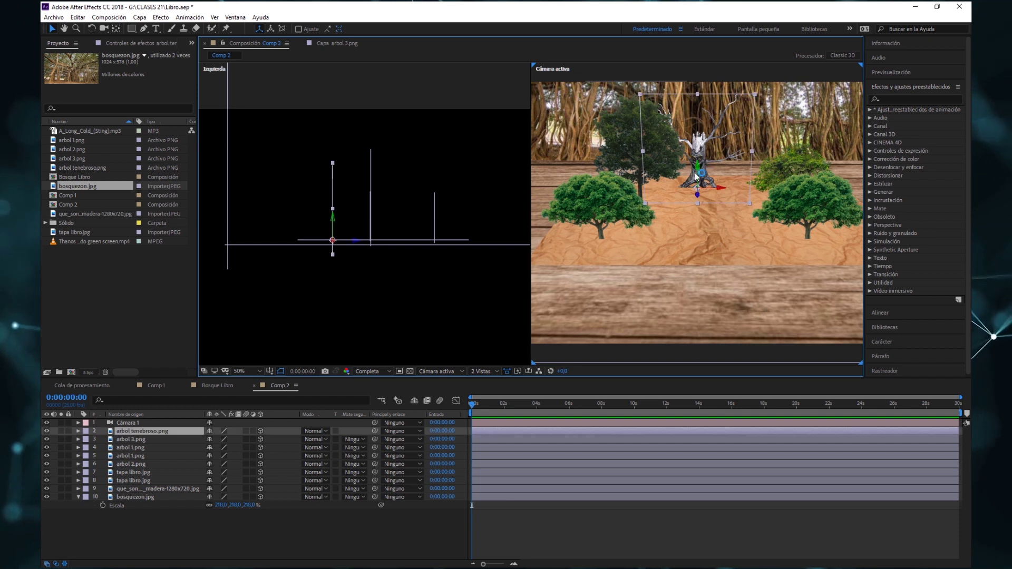
key("comma")
left_click(543, 166)
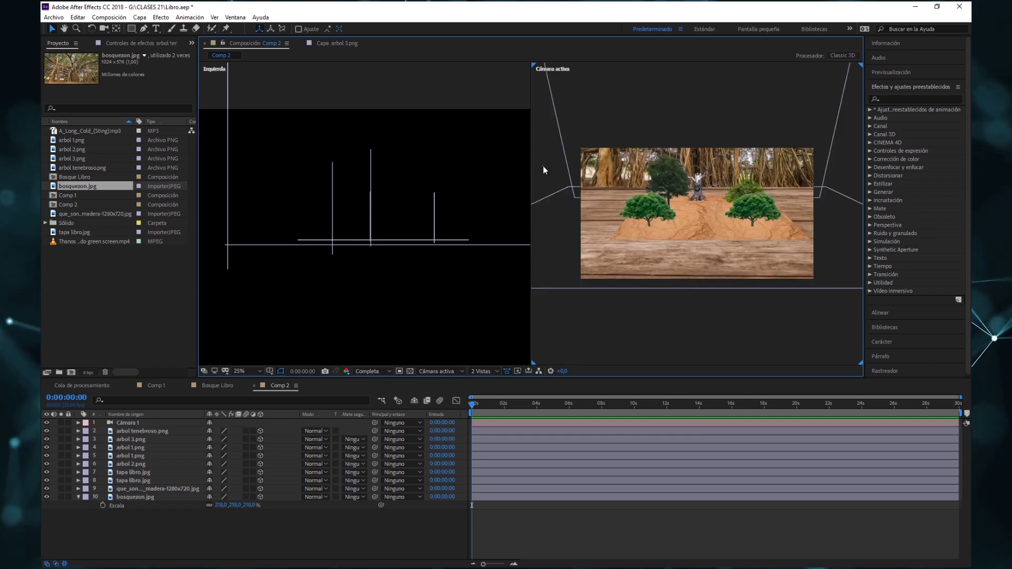
left_click(692, 183)
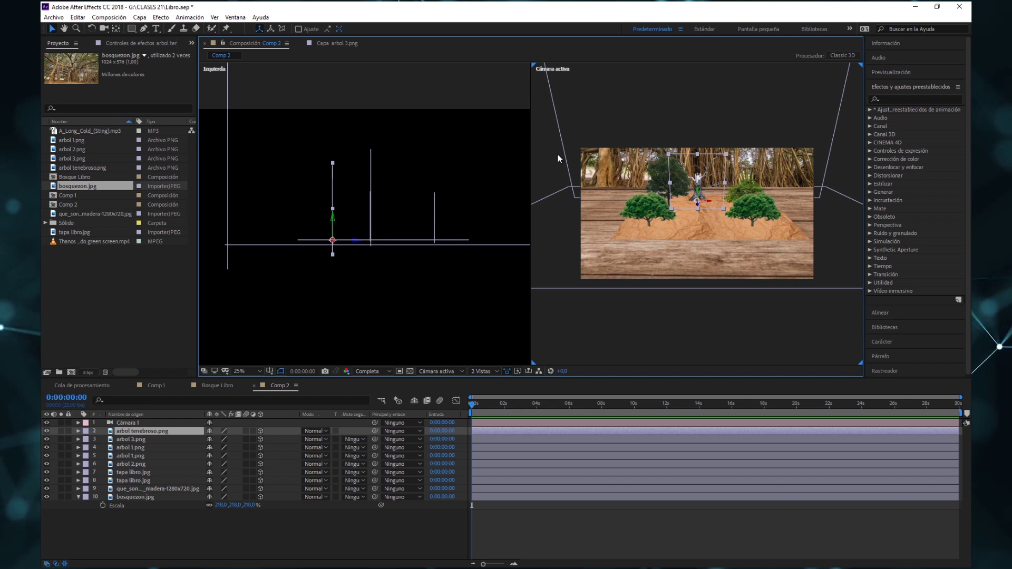
left_click(558, 158)
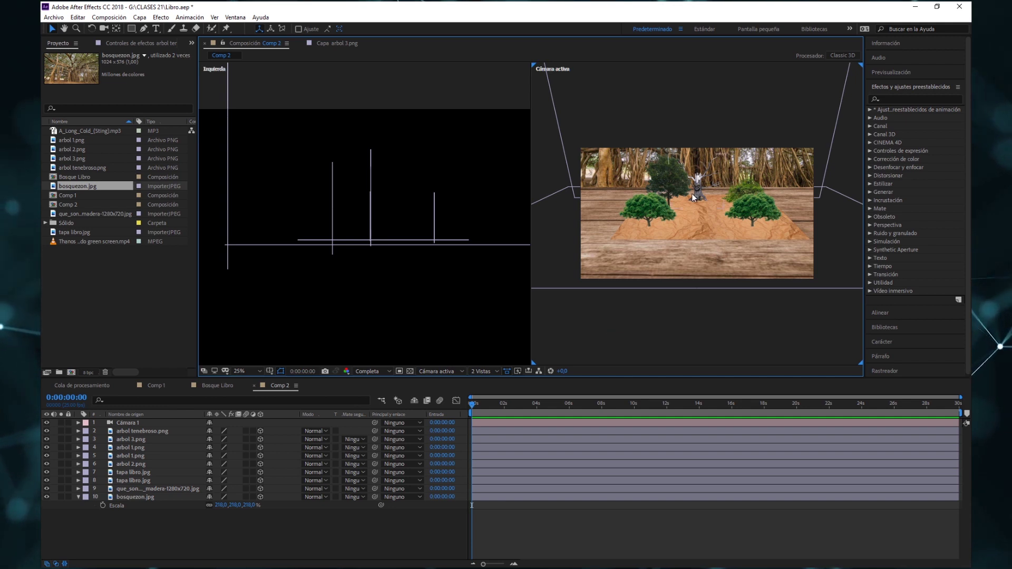
Step: Zoom the camera view to 50% and move Cámara 1 closer and lower toward the trees
key("period")
key("period")
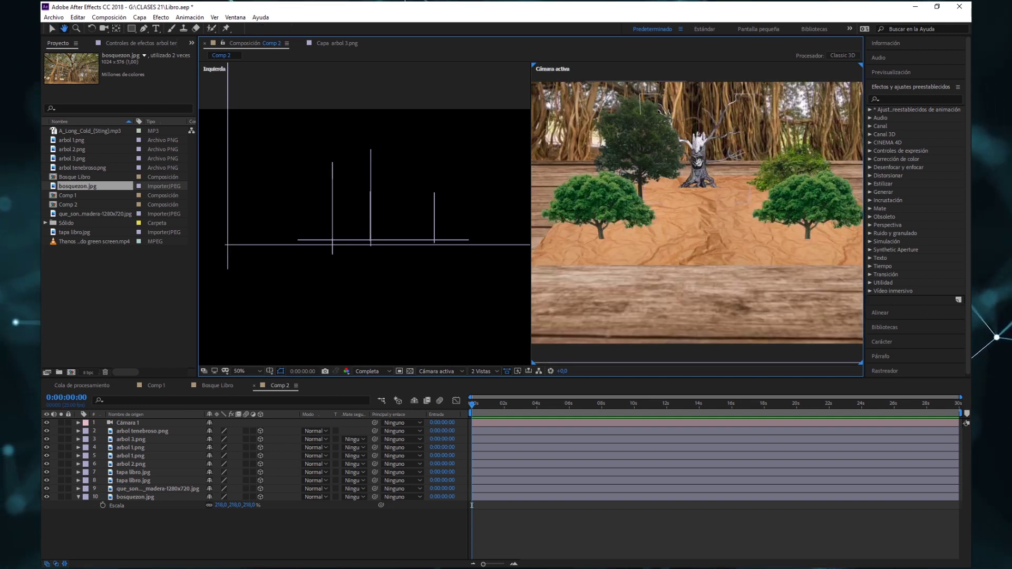
left_click_drag(698, 164, 696, 199)
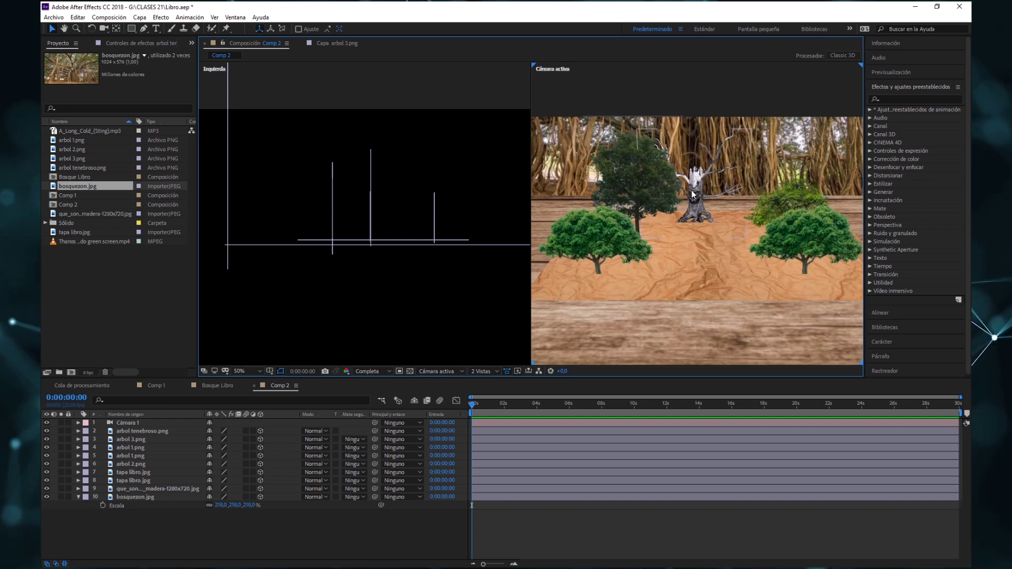
left_click_drag(697, 177, 703, 199)
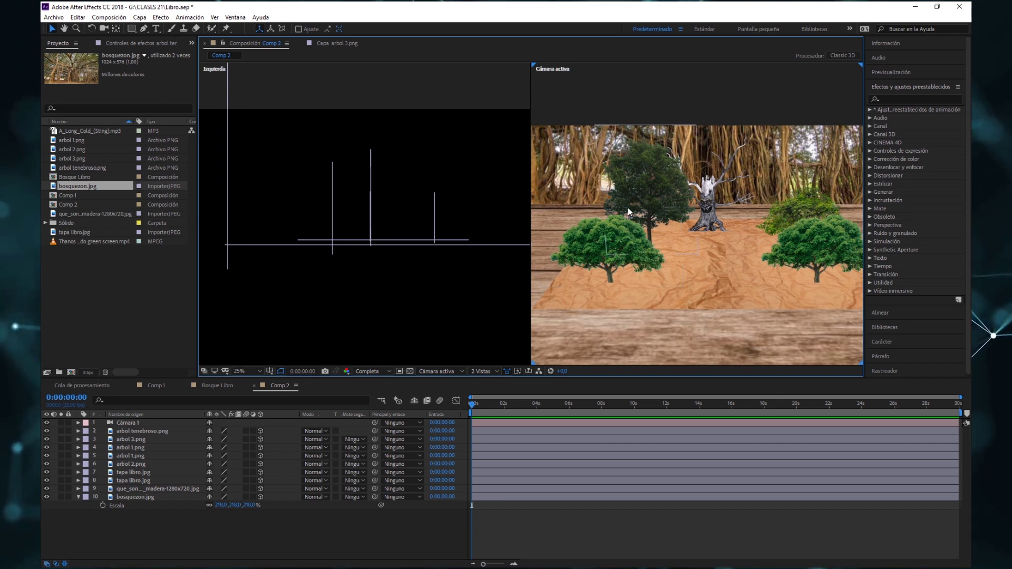
scroll(669, 208, "down", 2)
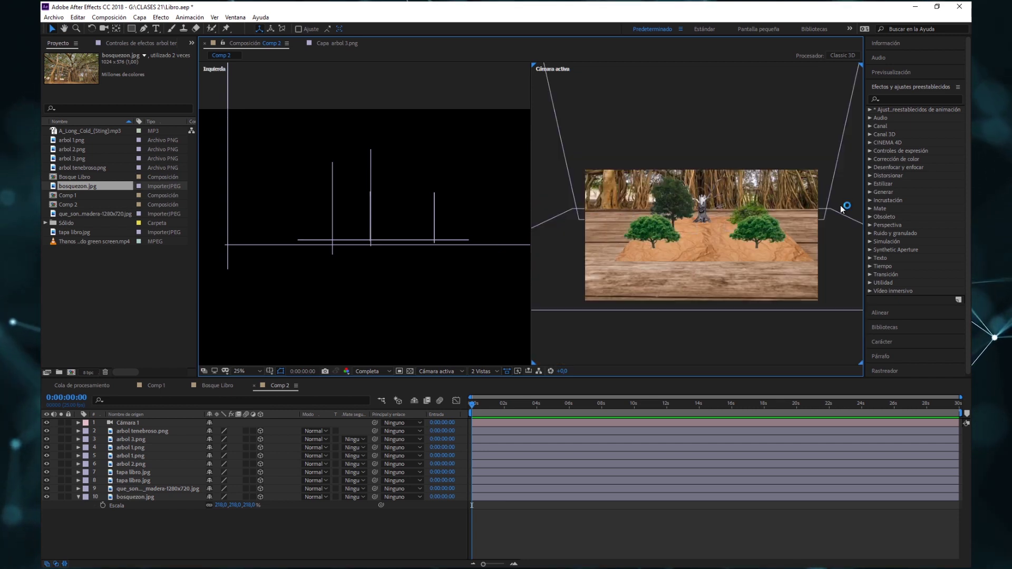
scroll(785, 206, "up", 2)
scroll(663, 293, "up", 2)
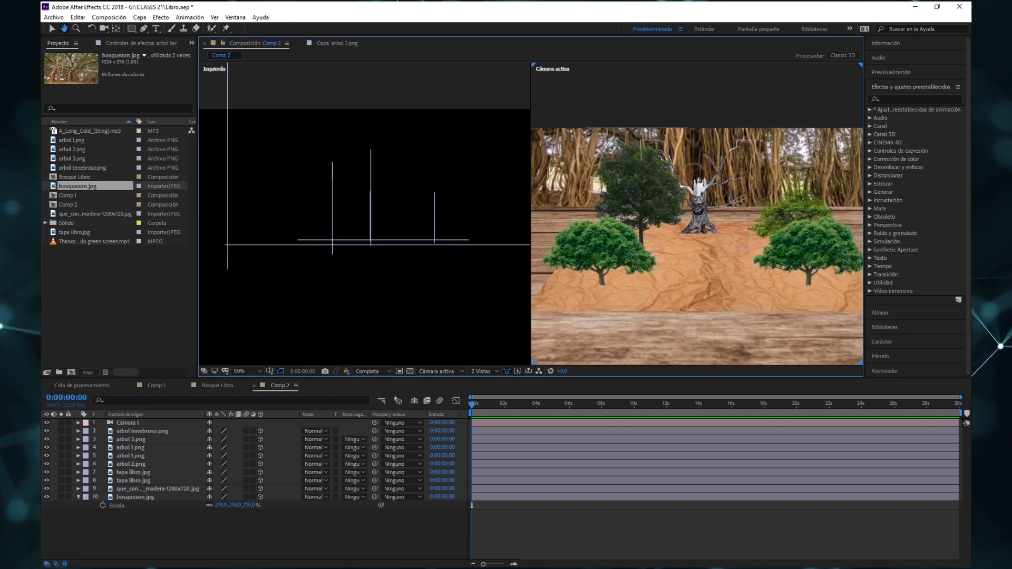
left_click_drag(662, 293, 656, 295)
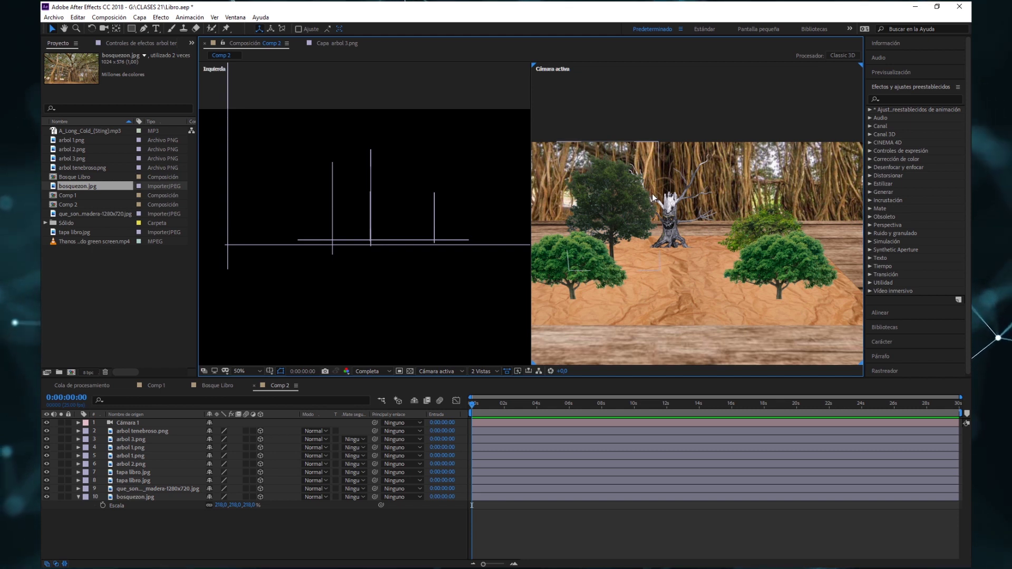
Step: Check the tree layers, then reveal arbol 2.png's orientation and rotation properties
left_click(617, 211)
left_click(606, 261)
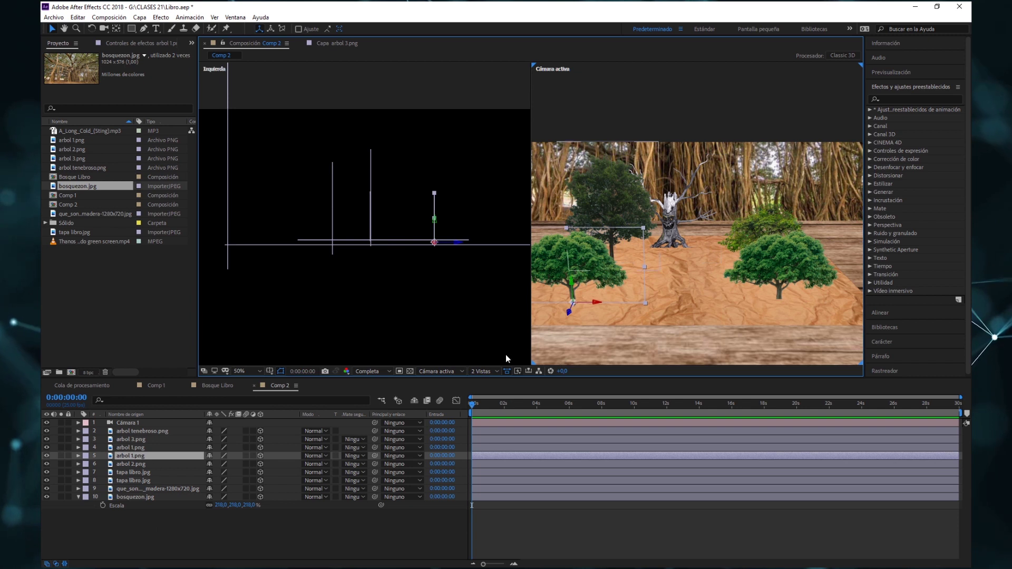
left_click(784, 287)
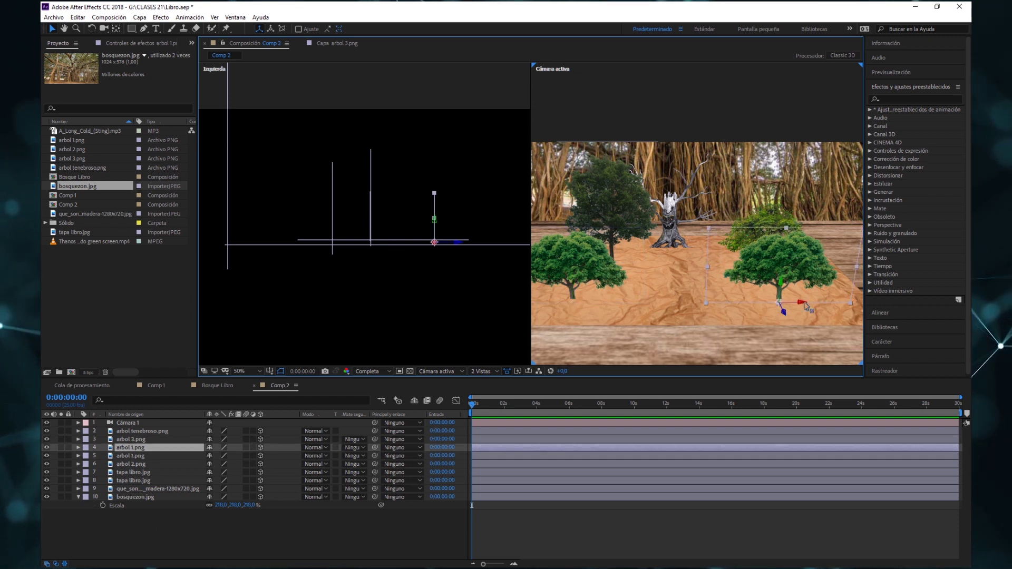
left_click_drag(805, 303, 726, 297)
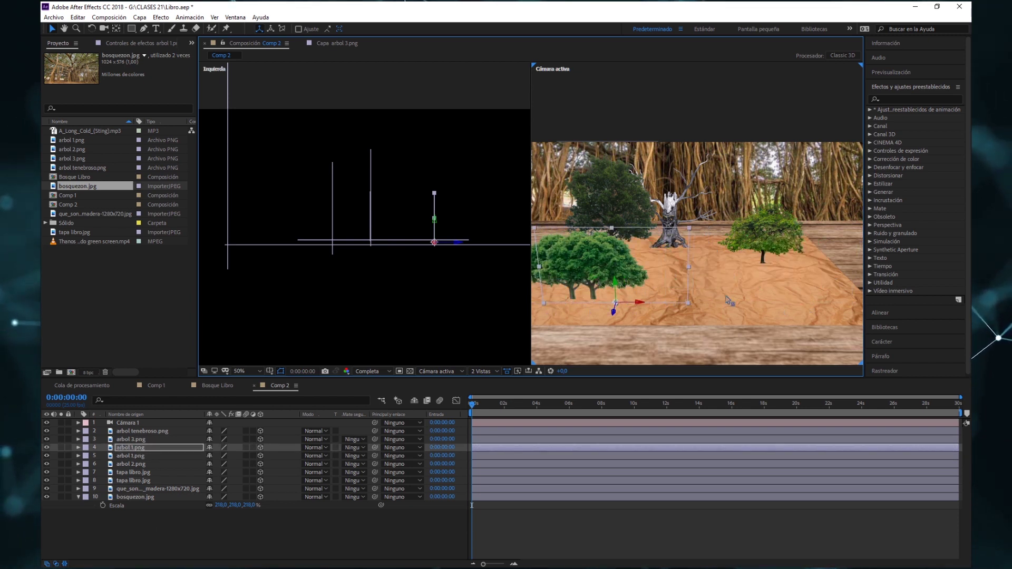
key("ctrl+z")
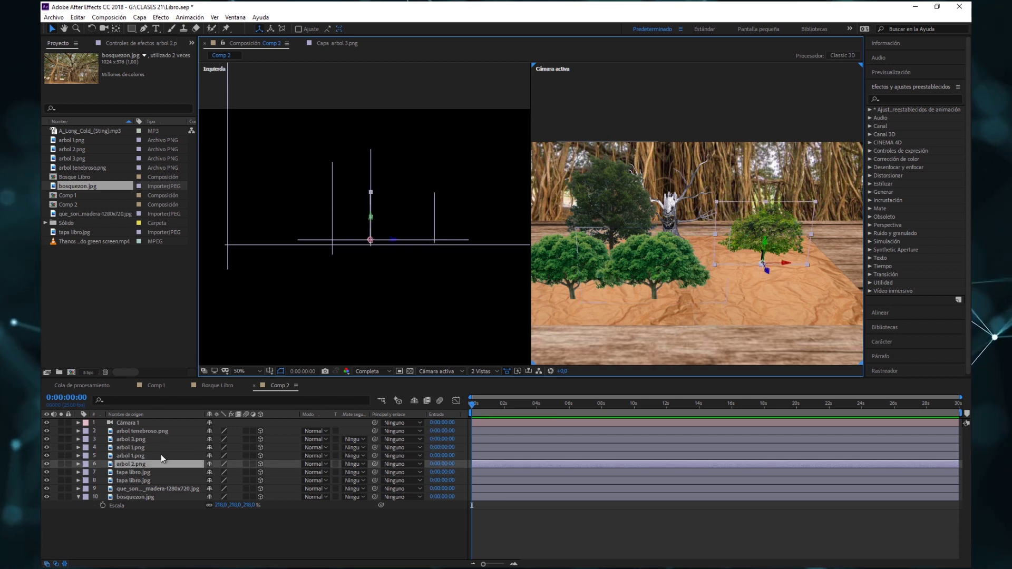
key("r")
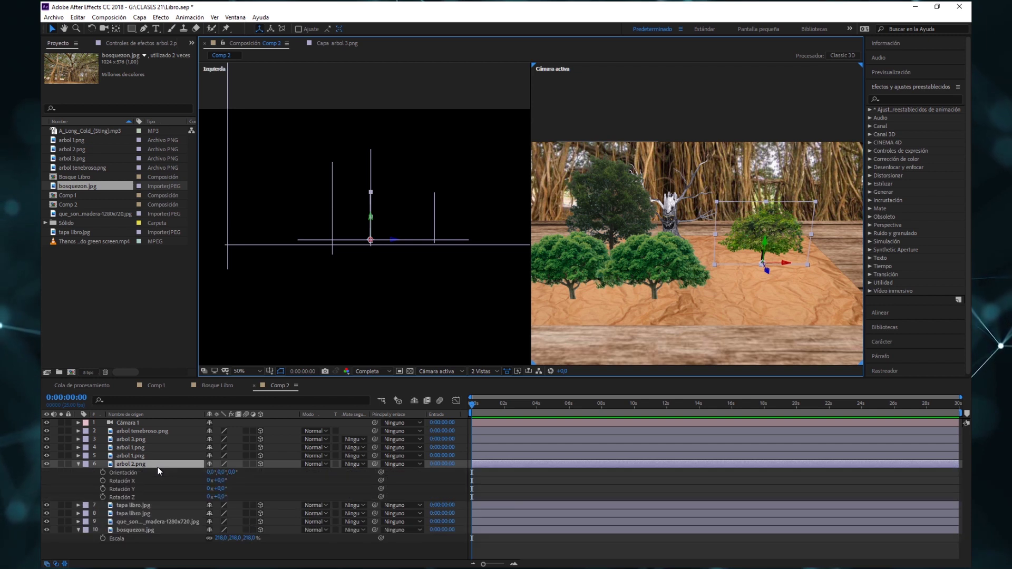
mouse_move(232, 472)
left_mouse_down()
mouse_move(246, 472)
mouse_move(211, 472)
mouse_move(262, 472)
left_mouse_up()
Step: Lay arbol 2.png flat with 90° X orientation and keyframe Orientation at 3:24
left_click(212, 473)
type("90")
key("Return")
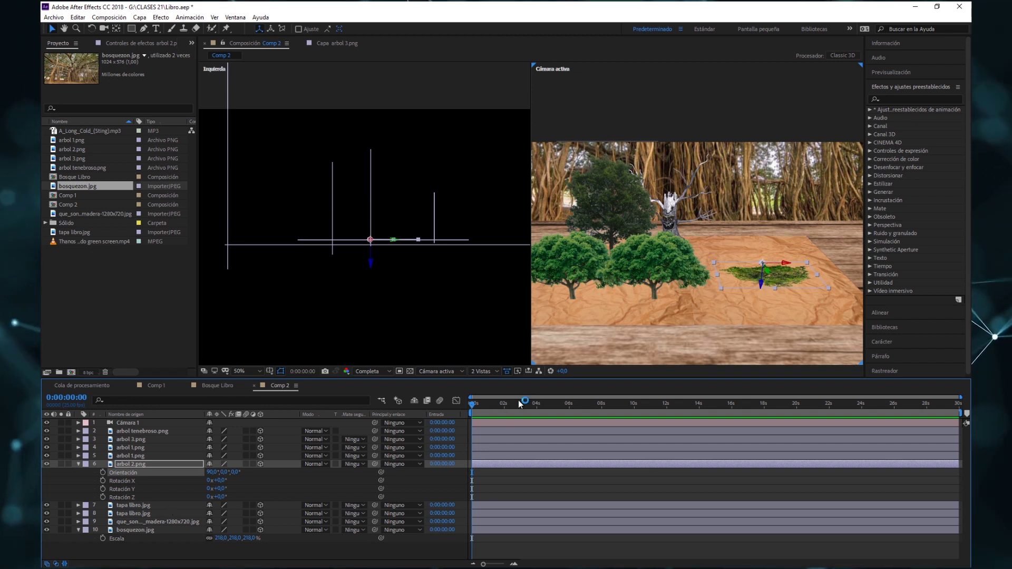
left_click(536, 403)
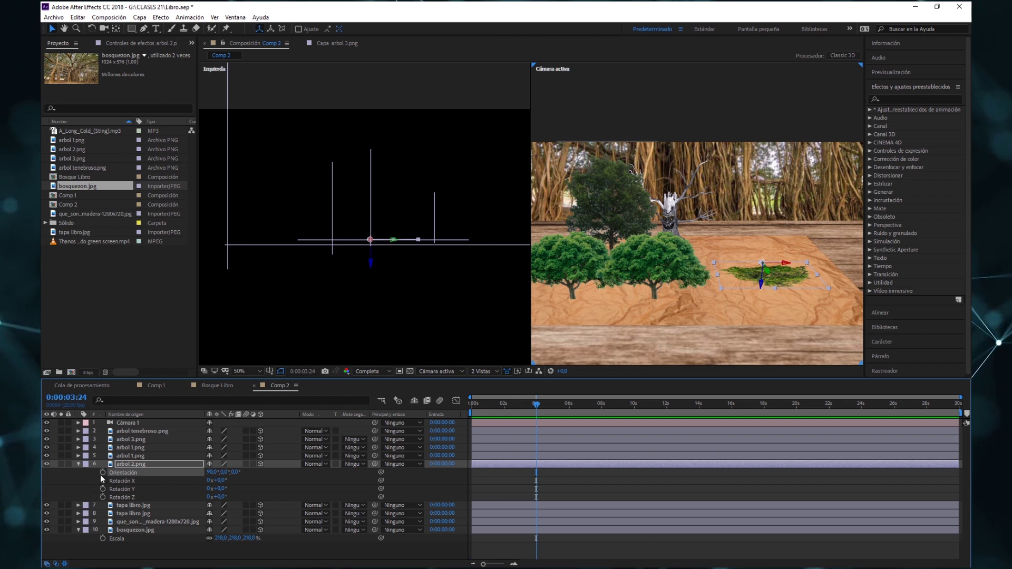
left_click(103, 473)
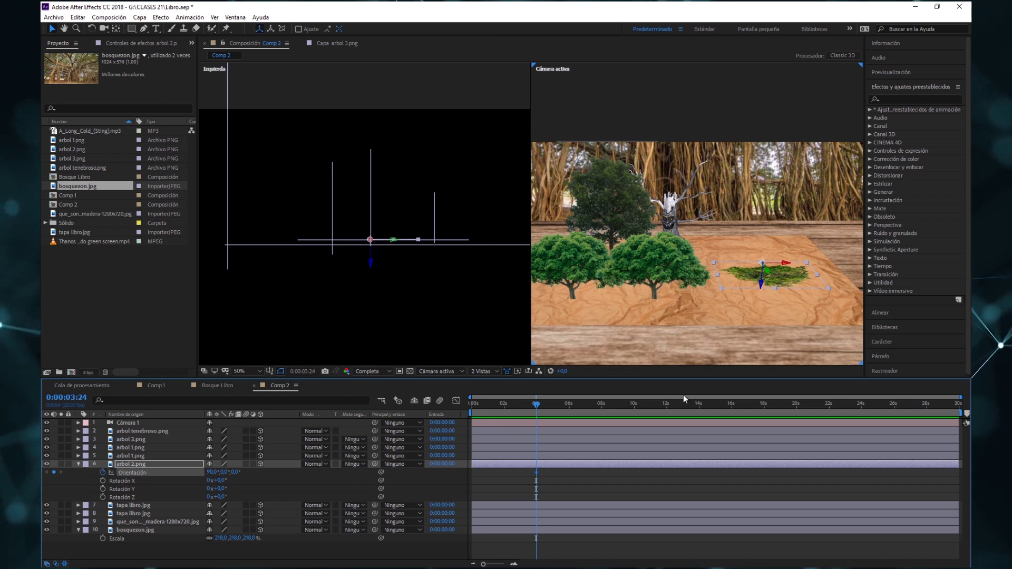
Step: Set Orientation back to 0,0,0 at 6:00 so the tree stands upright
left_click(570, 404)
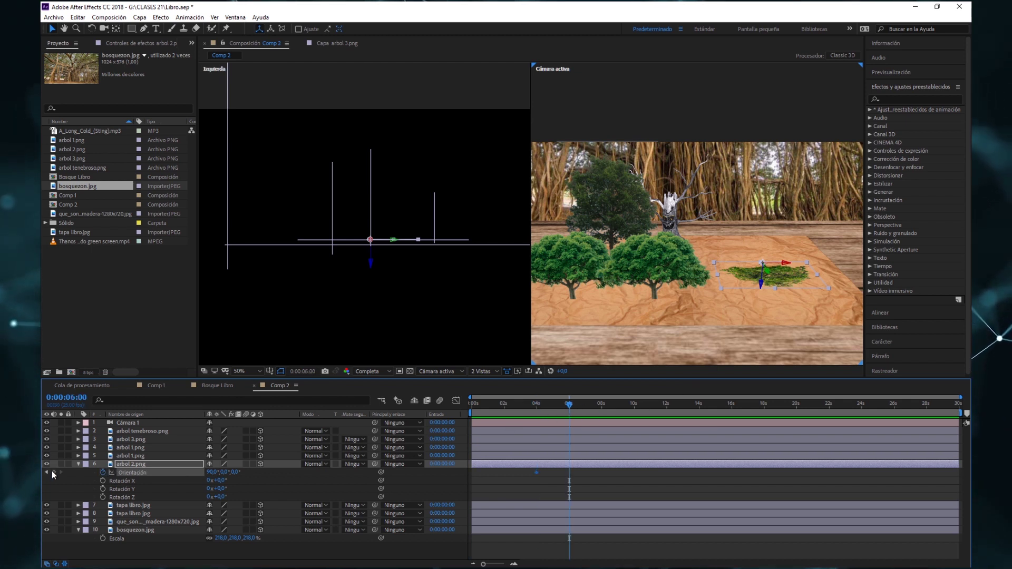
left_click(211, 472)
type("0")
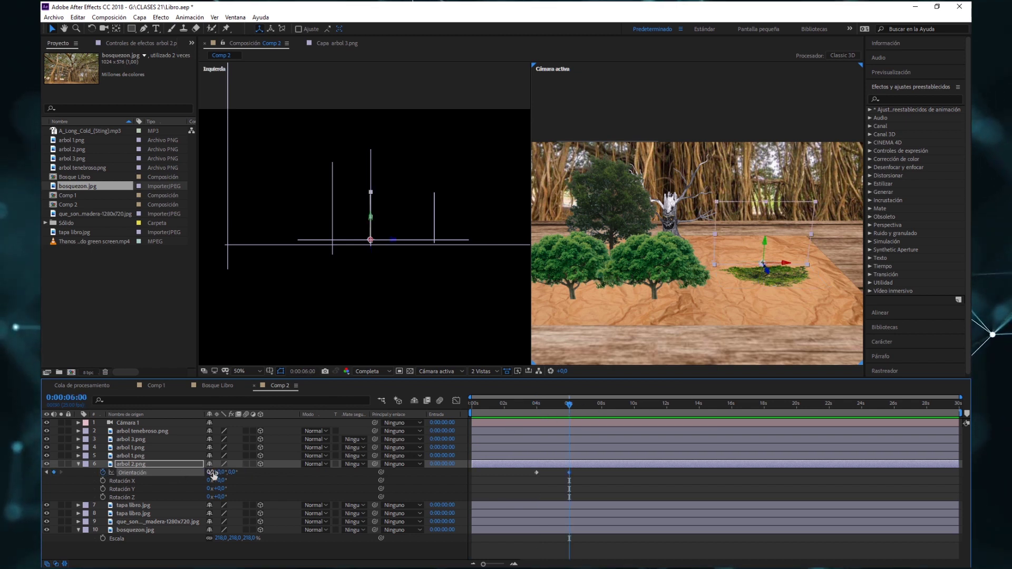
key("Return")
left_click(536, 404)
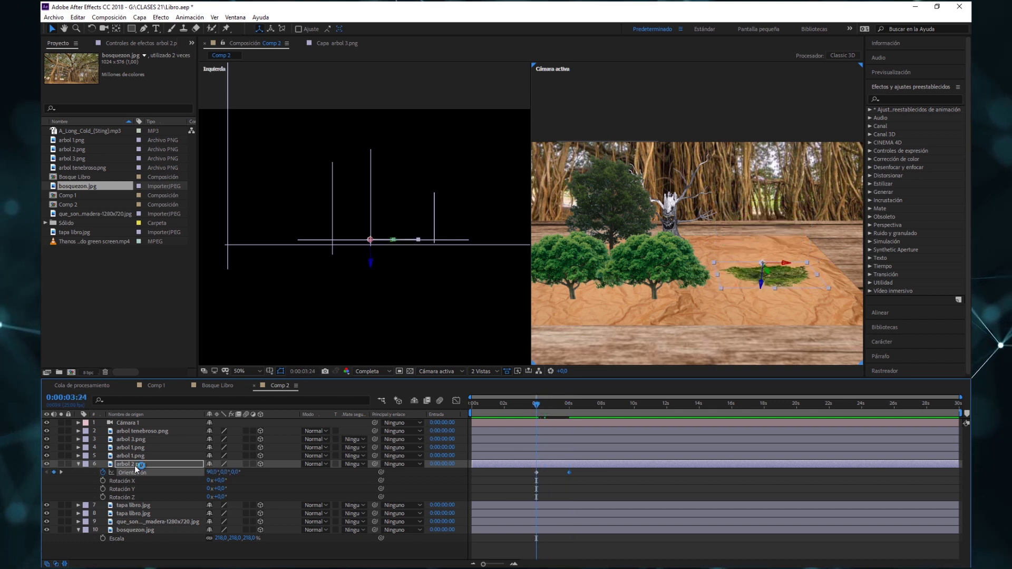
Step: Keyframe arbol 2.png's Opacity at 0% at 3:24 and 100% at 4:14
key("t")
left_click(103, 472)
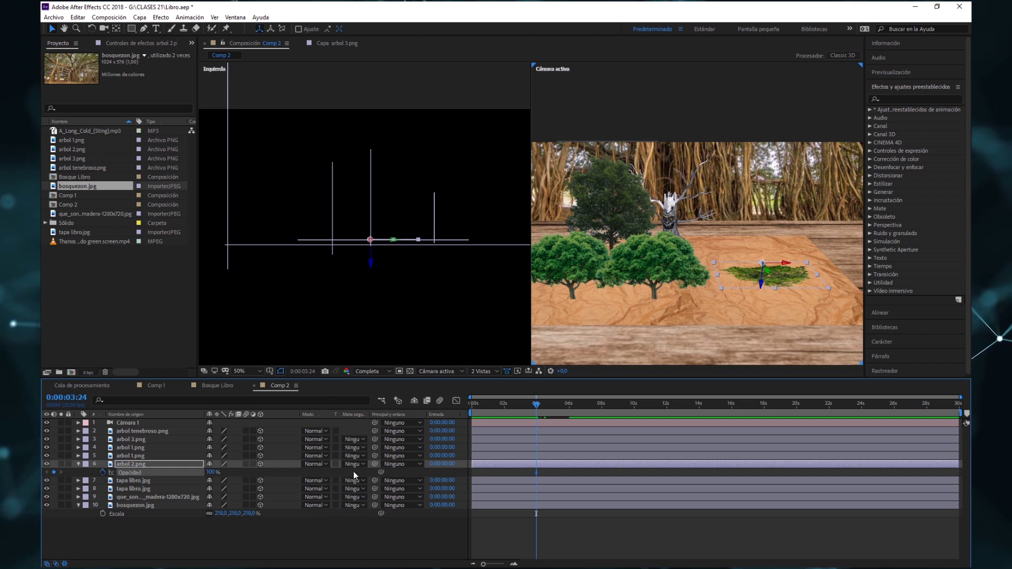
left_click(546, 405)
left_click(54, 472)
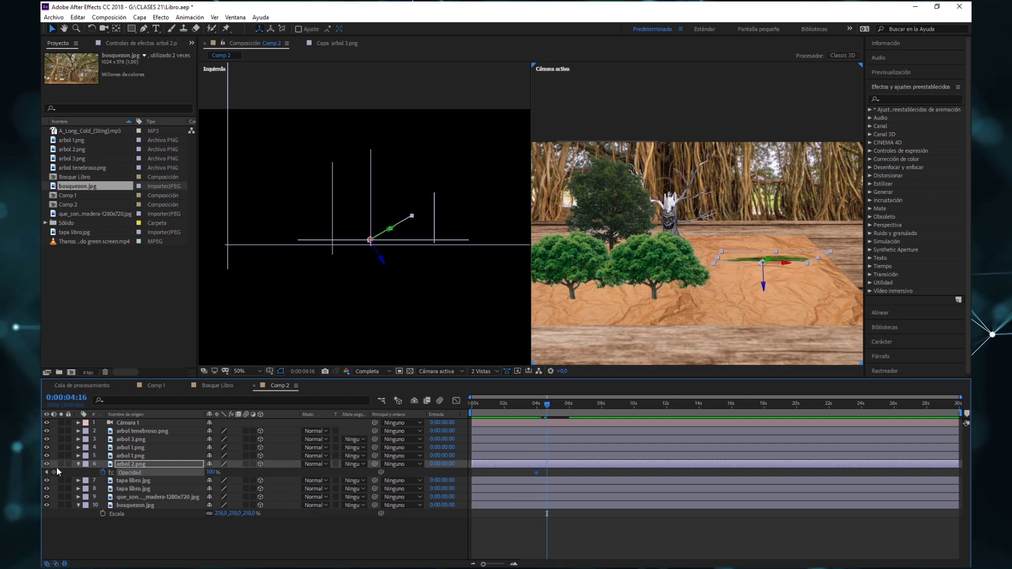
left_click(47, 472)
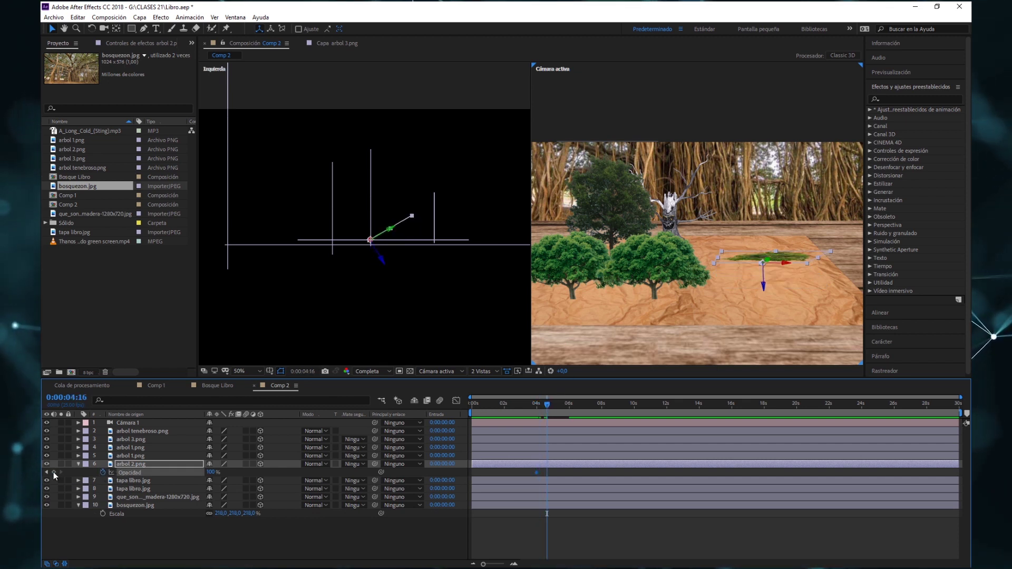
left_click(213, 471)
type("0")
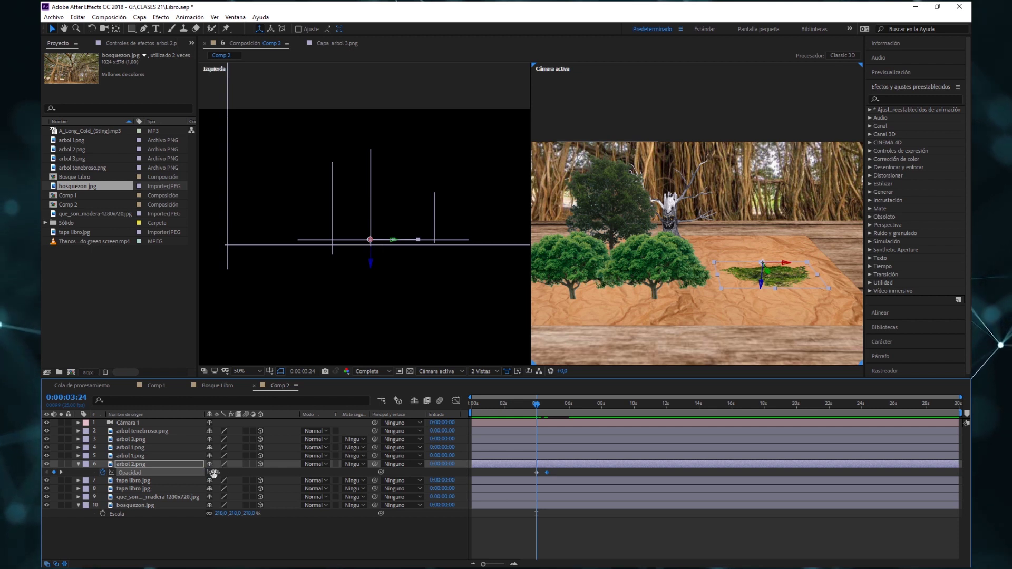
key("Return")
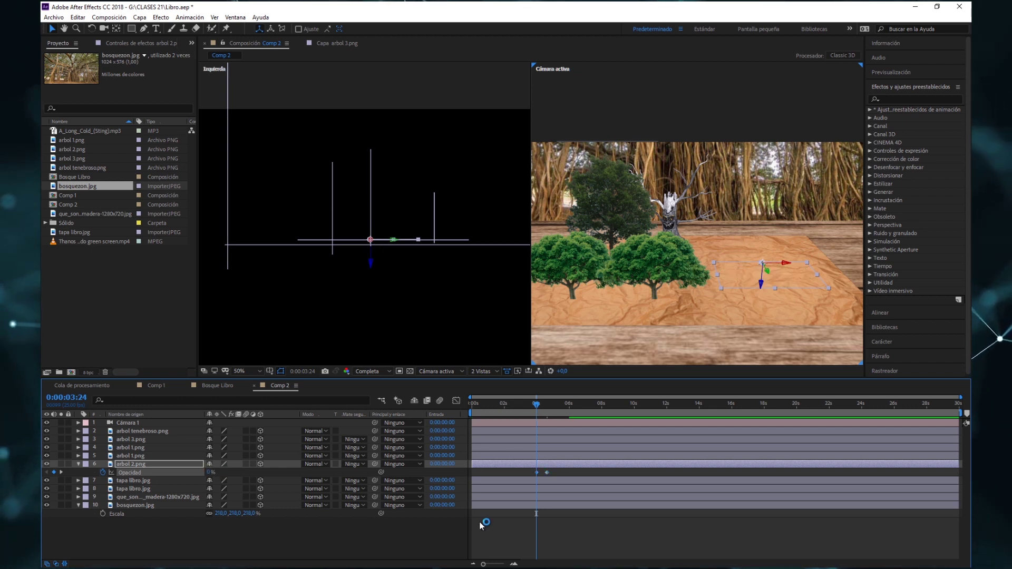
Step: Preview the tree's fade-in and collapse the arbol 2.png layer
key("space")
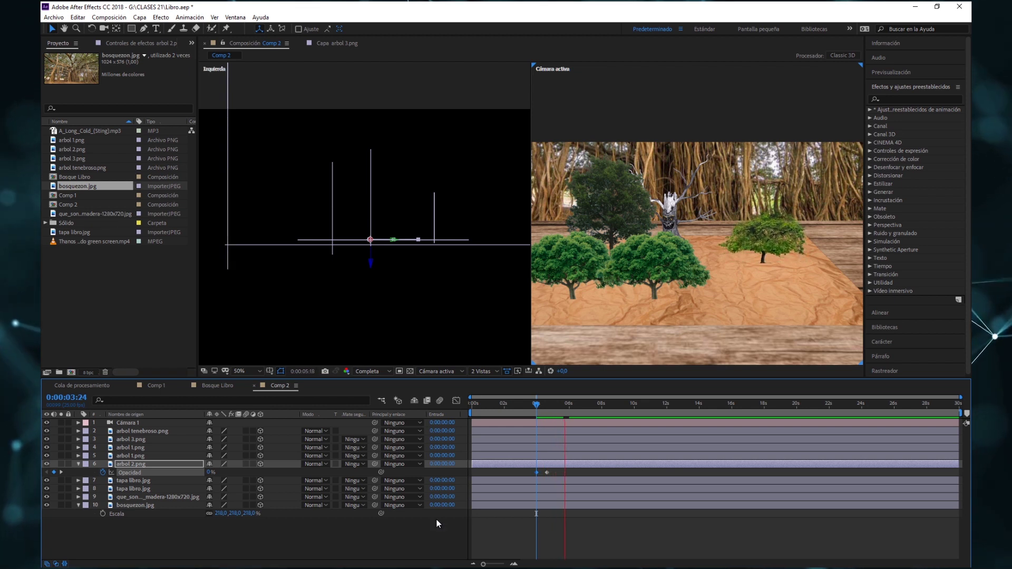
left_click(532, 403)
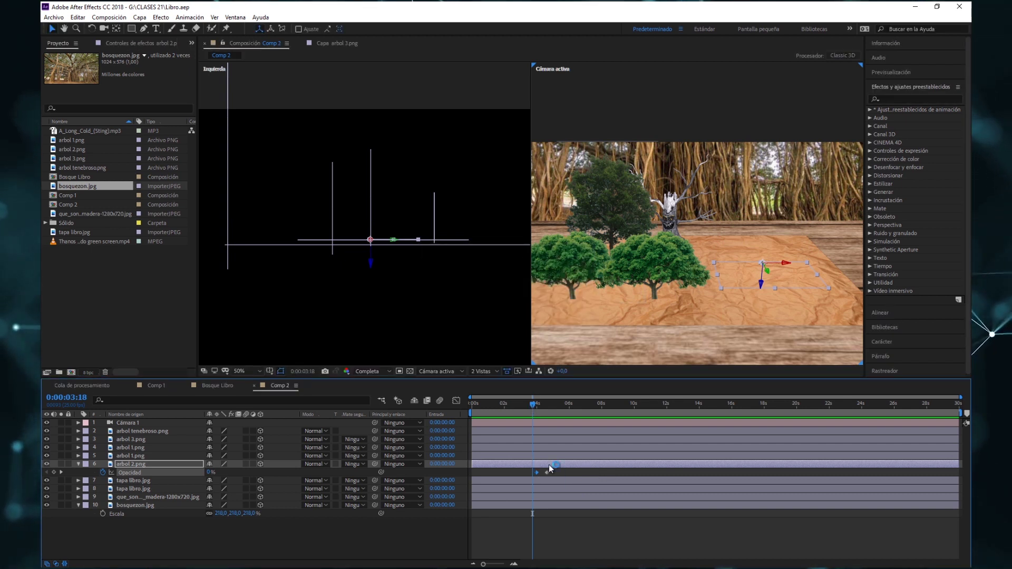
left_click(80, 463)
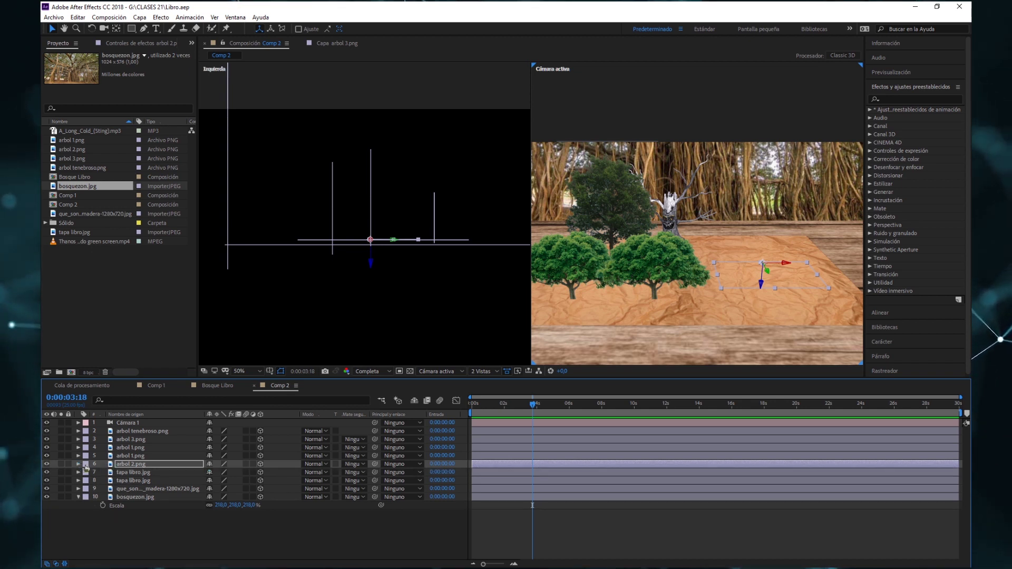
Step: At 6:07, move the centre arbol 1.png tree to the paper's right side
left_click(553, 402)
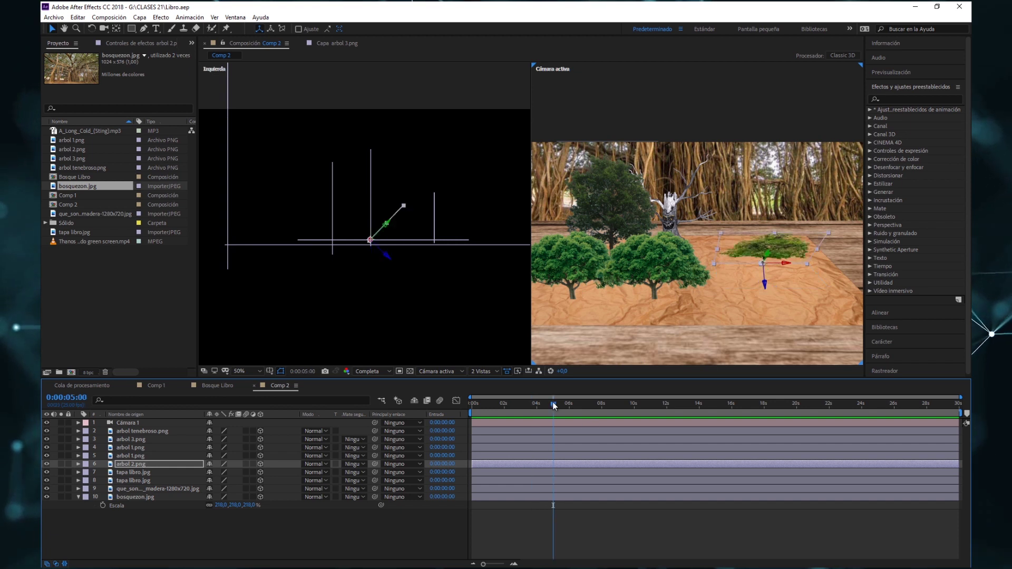
left_click(573, 404)
left_click(650, 271)
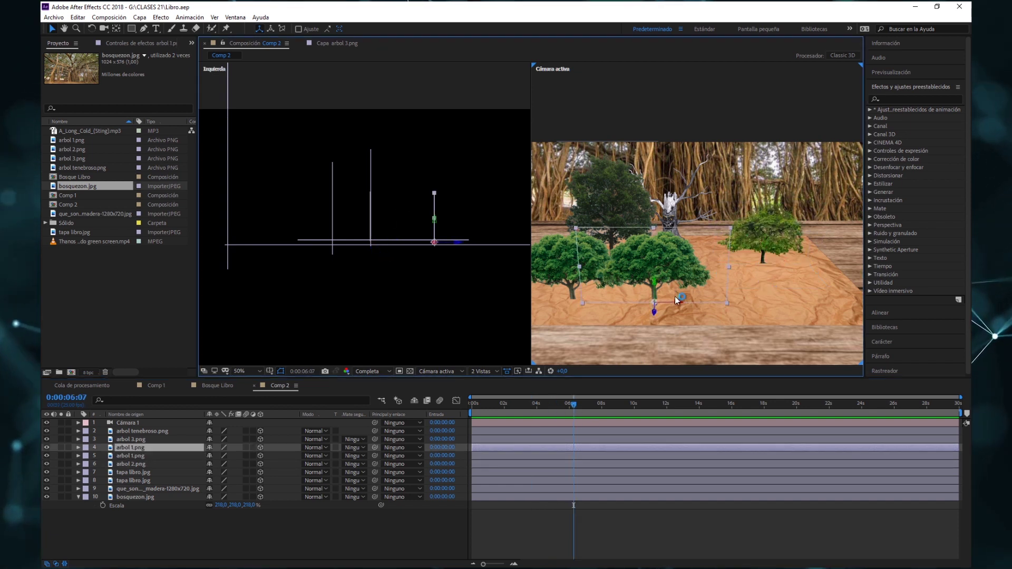
mouse_move(678, 302)
left_mouse_down()
mouse_move(784, 301)
mouse_move(747, 299)
left_mouse_up()
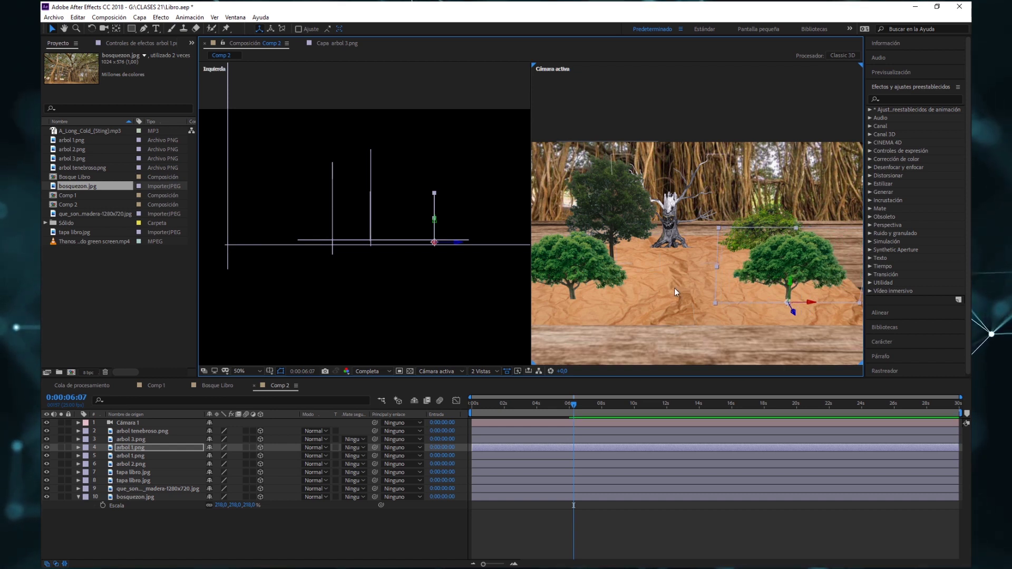
Step: Select the left tree, both tapa libro.jpg layers and the bosquezon.jpg backdrop in turn
left_click(572, 270)
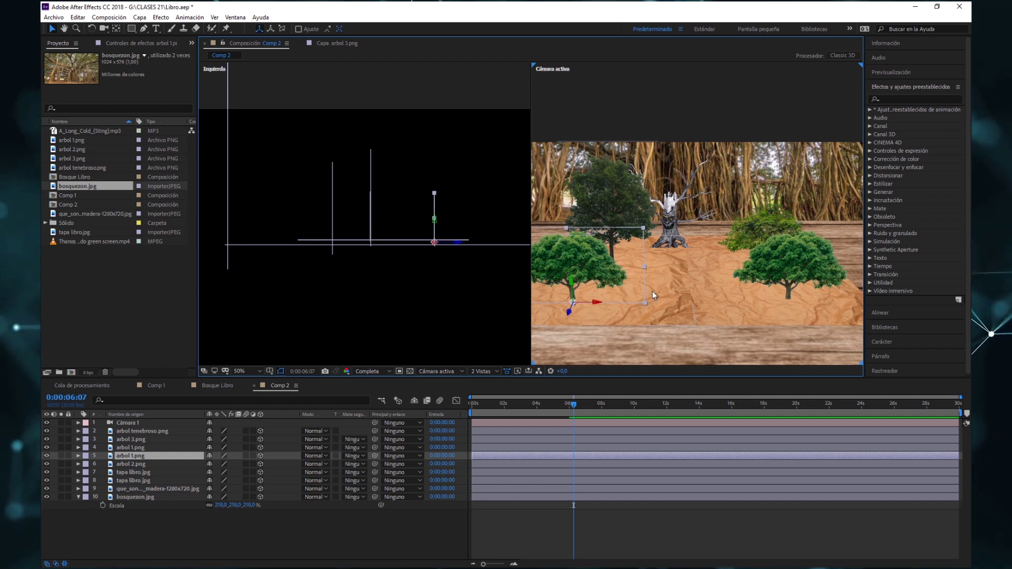
left_click(674, 255)
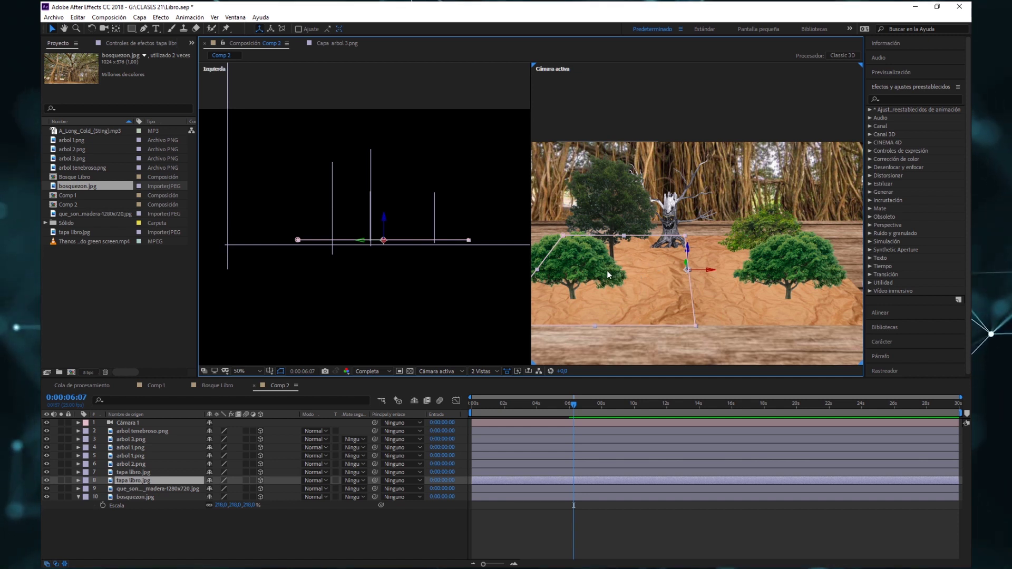
left_click(630, 289)
left_click(712, 292)
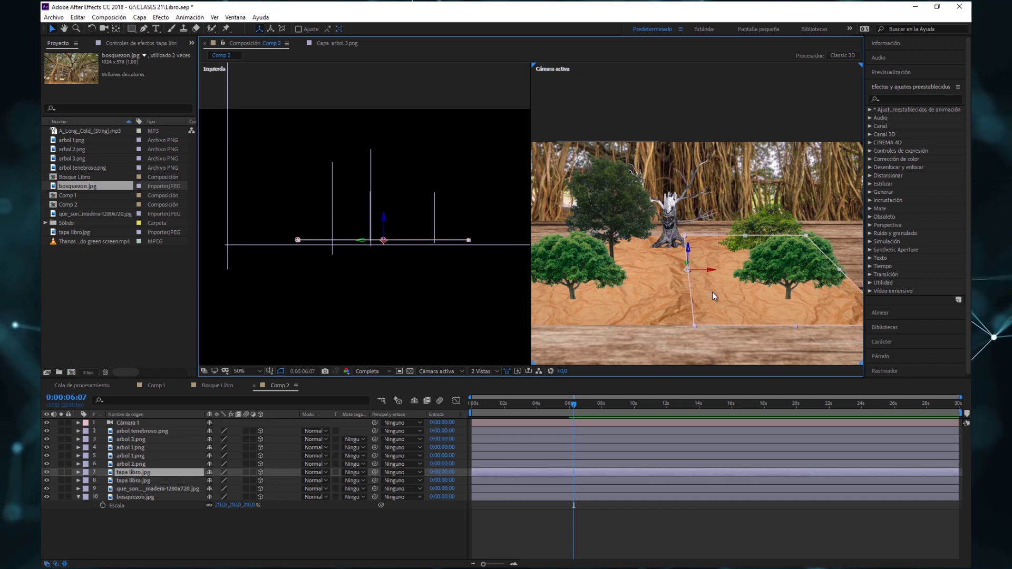
left_click(694, 125)
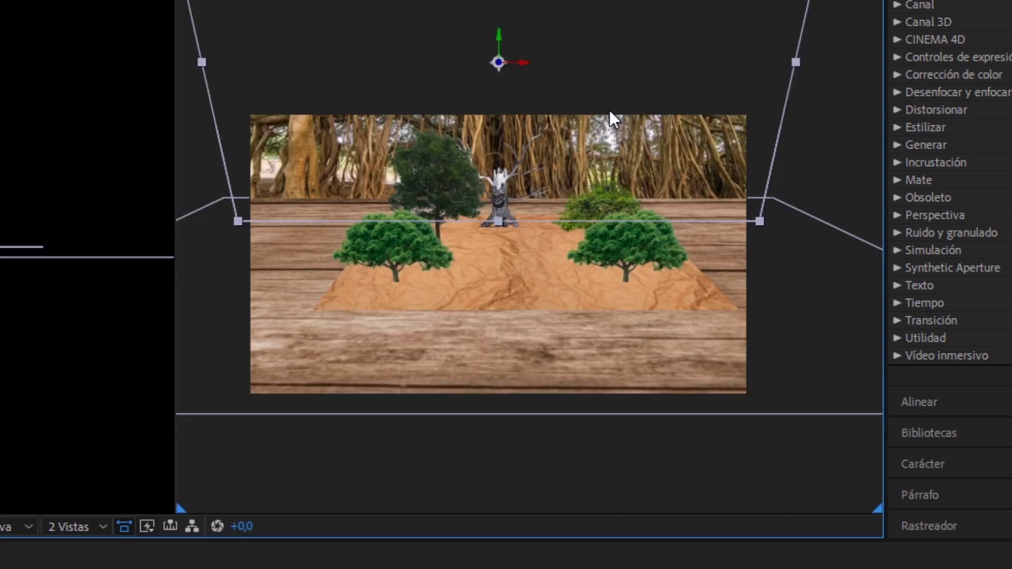
key(".")
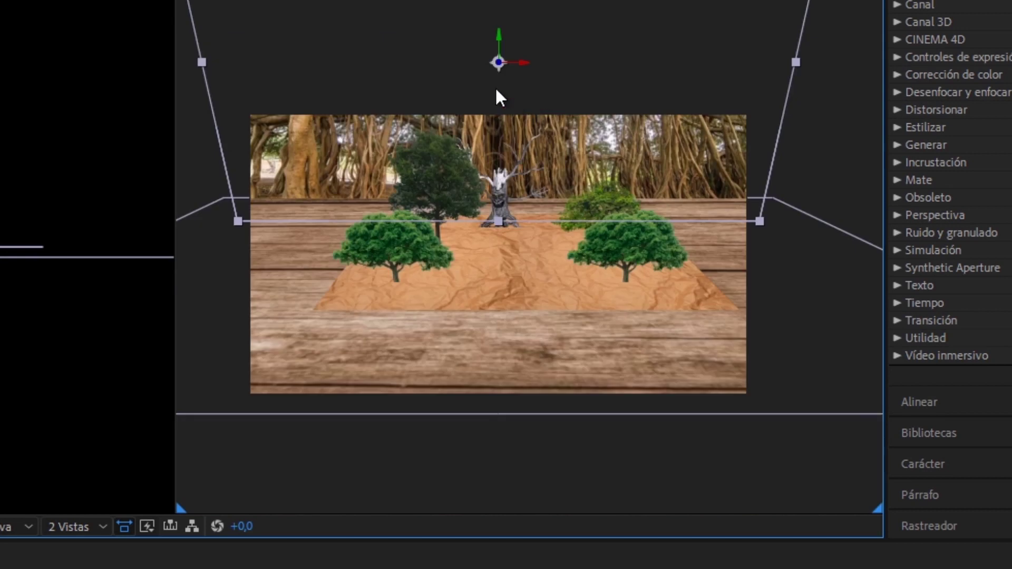
key(".")
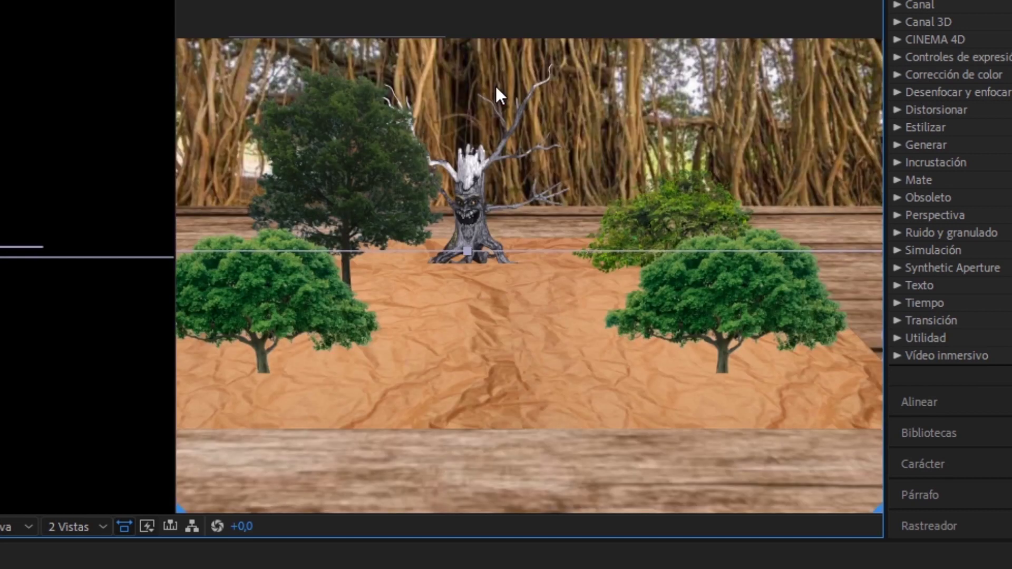
key("comma")
key("period")
key("comma")
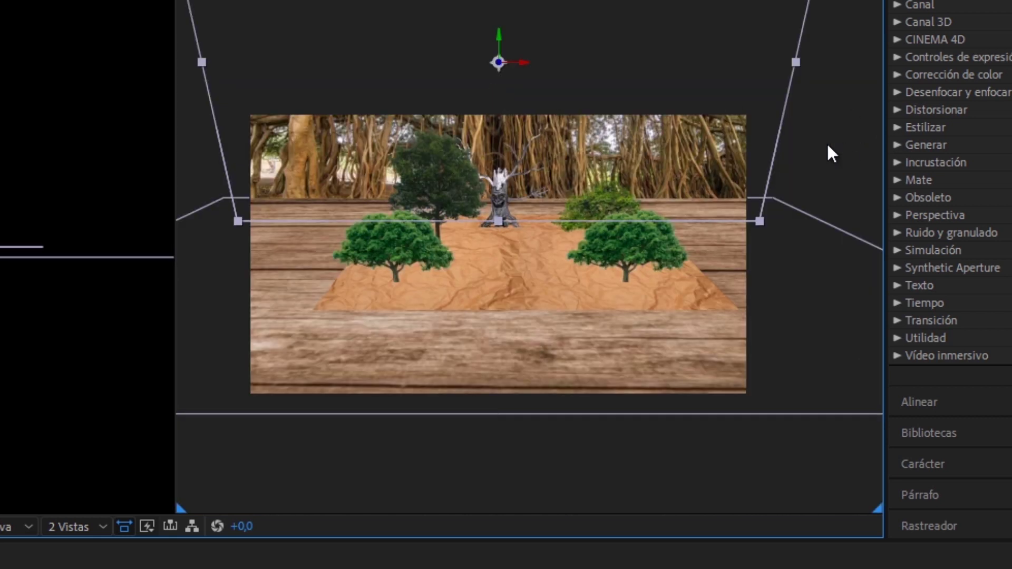
key("ctrl+shift+a")
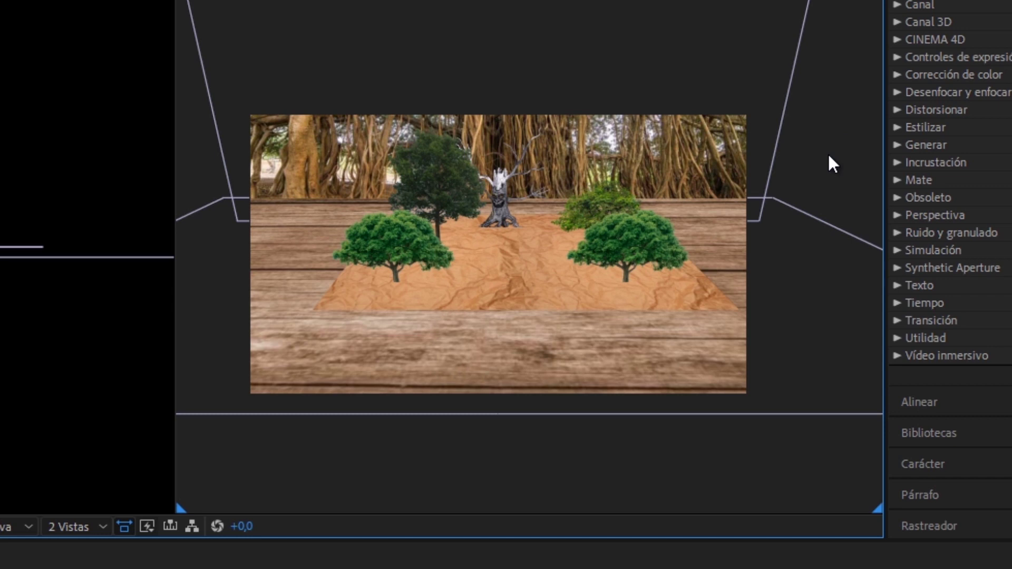
key("space")
key("space")
key("space")
key("space")
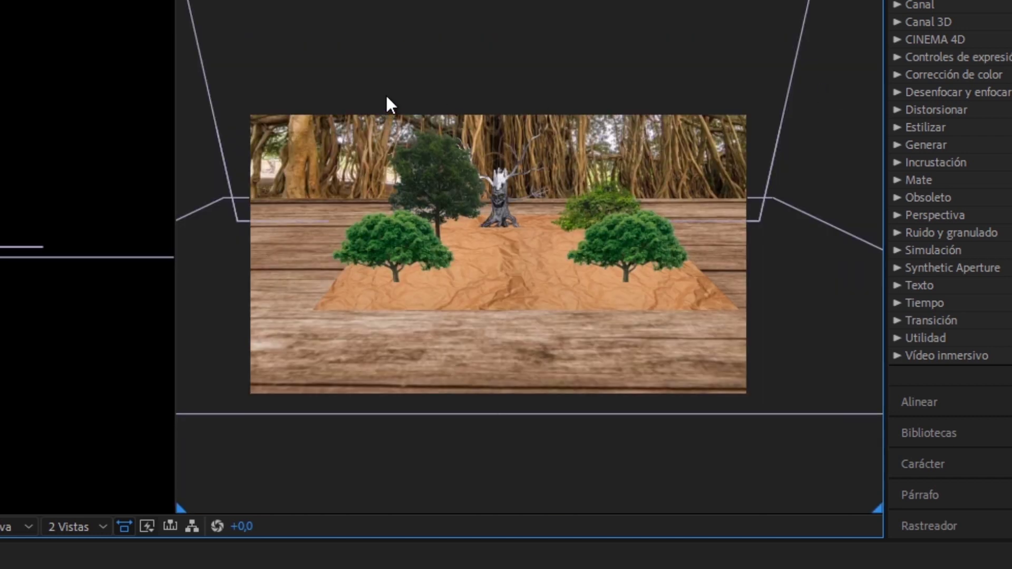
key("space")
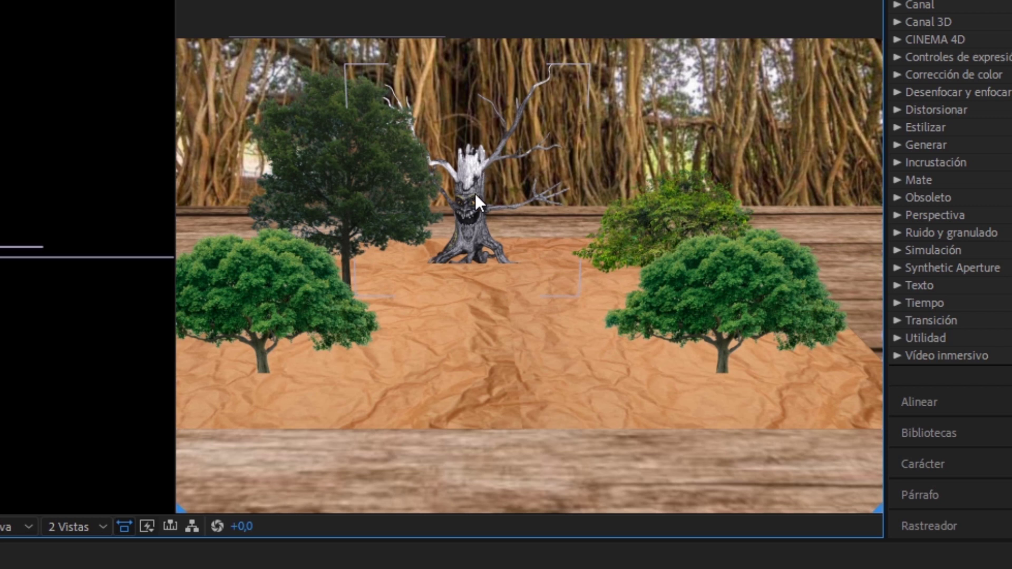
key("space")
left_click(473, 140)
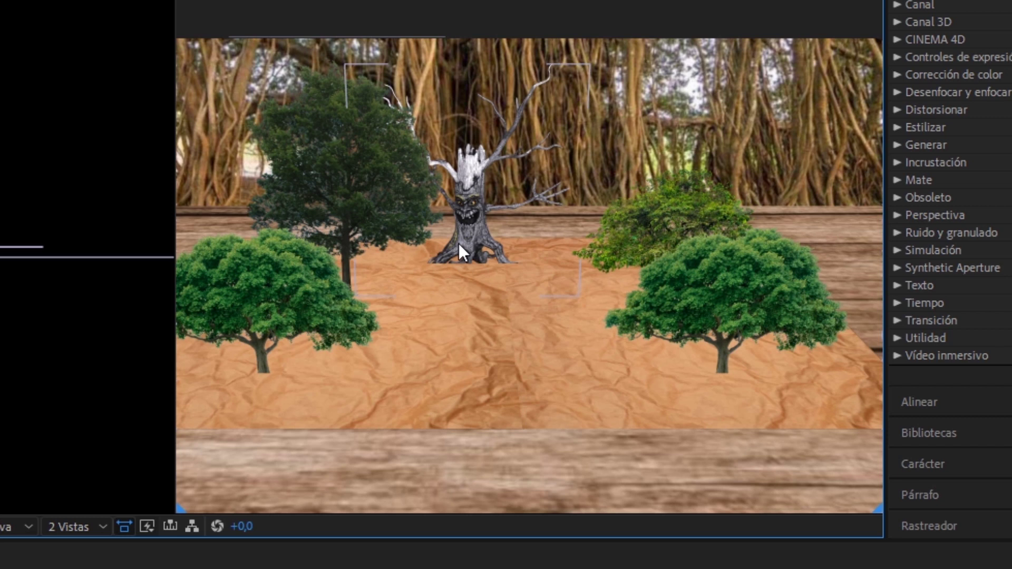